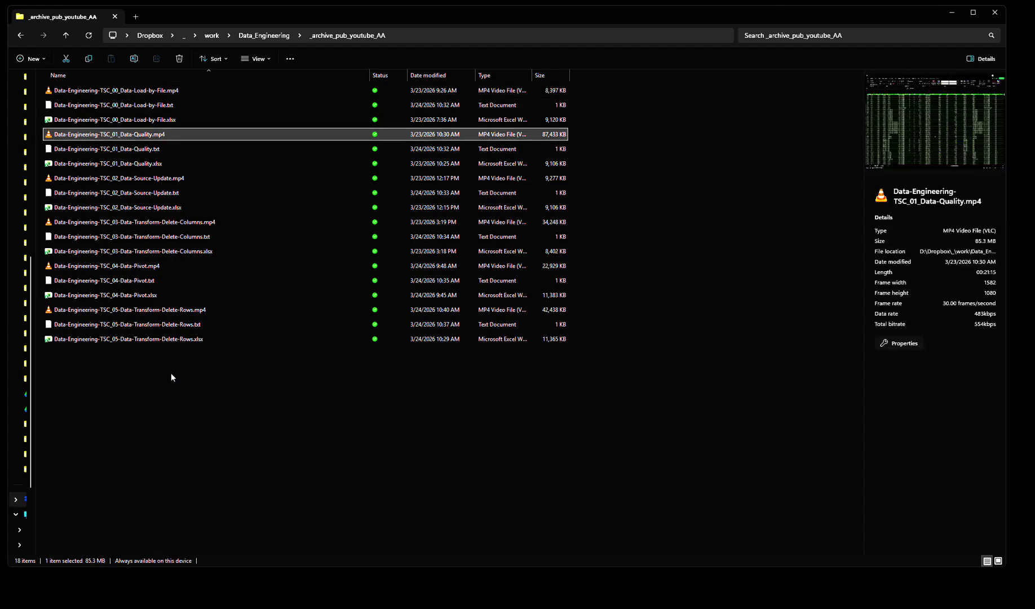
Look through the archived data-engineering video files, from the Data-Quality video to the Data-Transform-Delete-Rows video
key(Down)
key(Down)
key(Down)
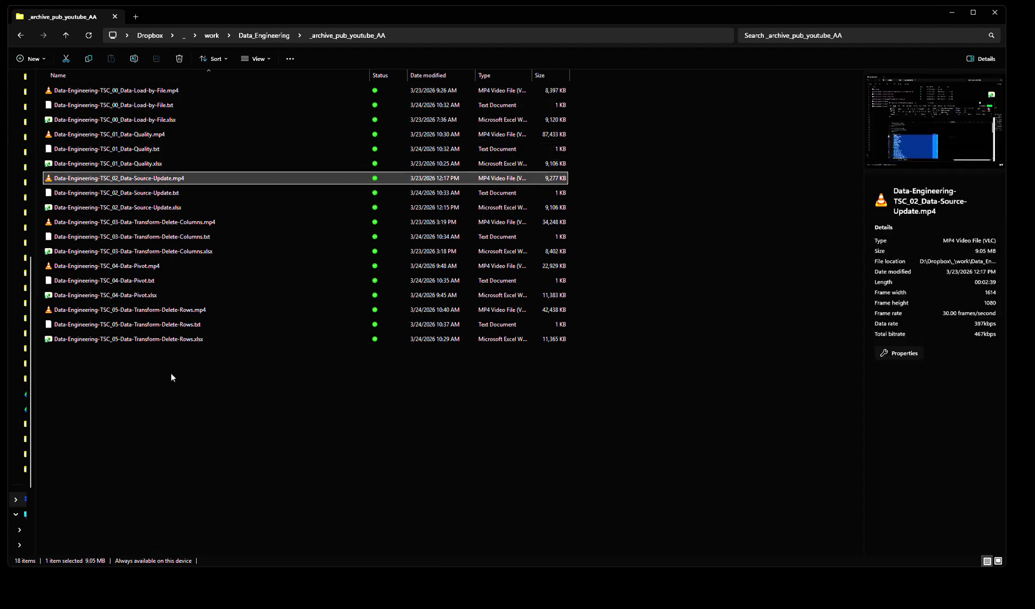
key(Down)
key(Down)
key(Down)
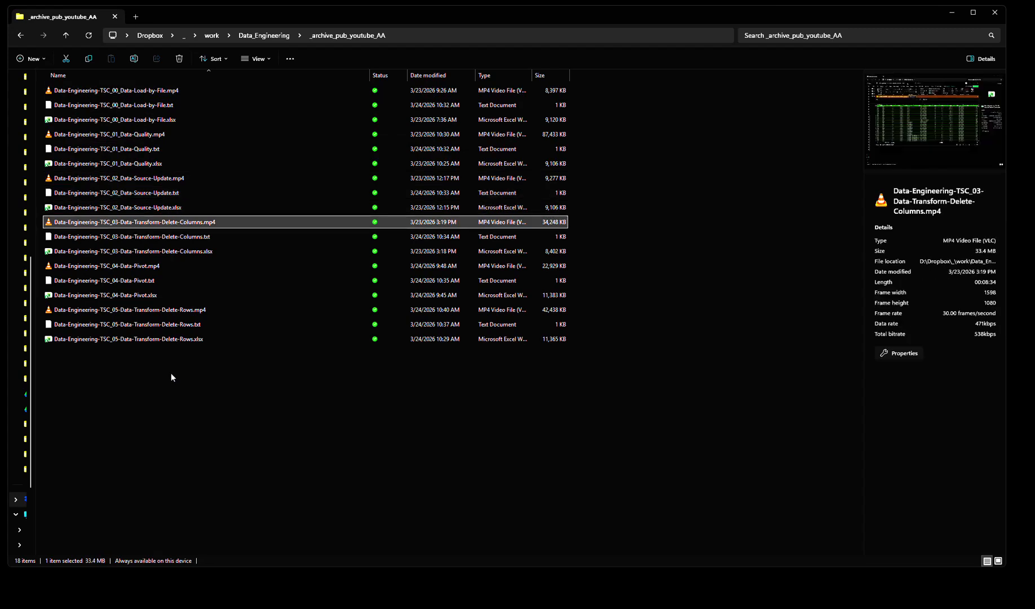
key(Down)
key(Down)
key(Down)
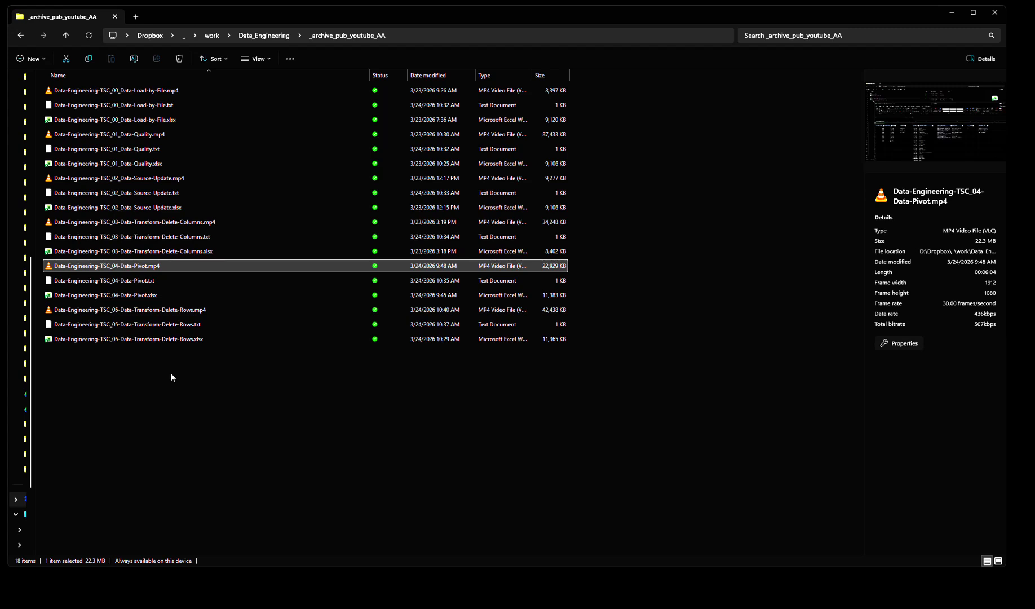
key(Down)
key(Down)
key(Down)
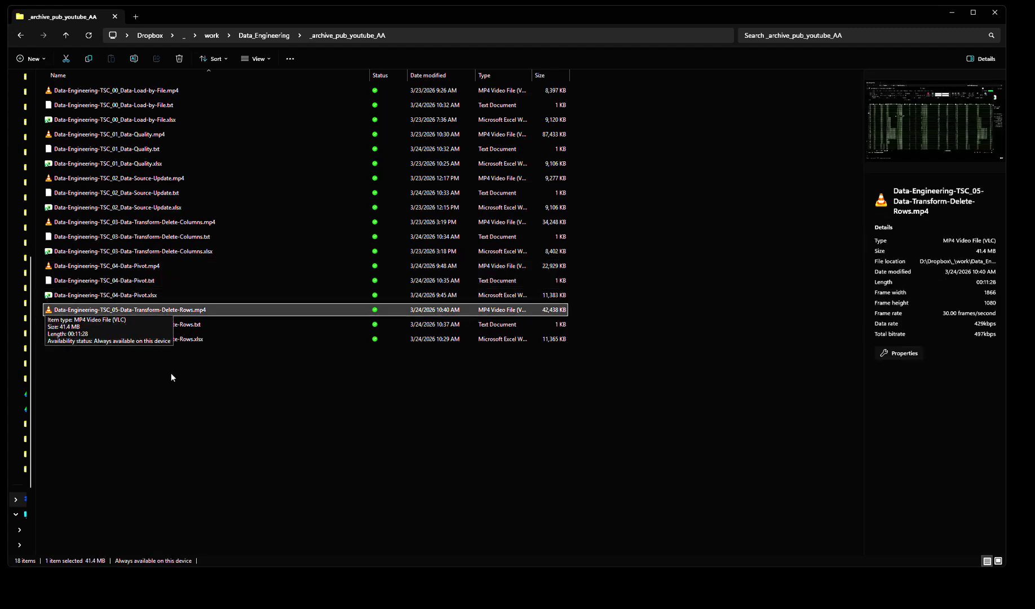
Open the workbook Data-Engineering-TSC_06-Pivot-Chart.xlsx from the Data_Engineering folder
click(276, 37)
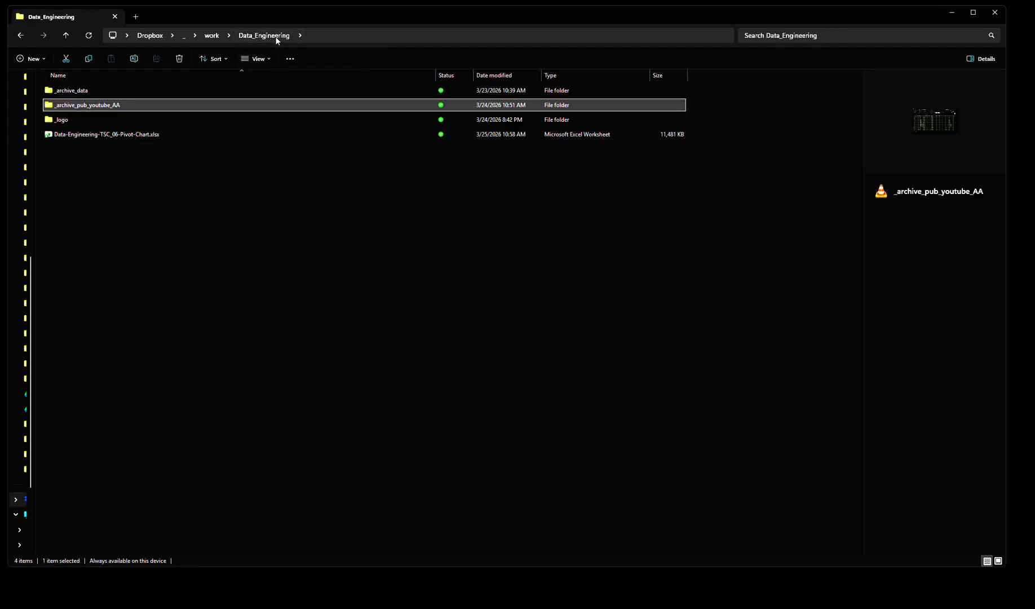
click(131, 204)
click(124, 136)
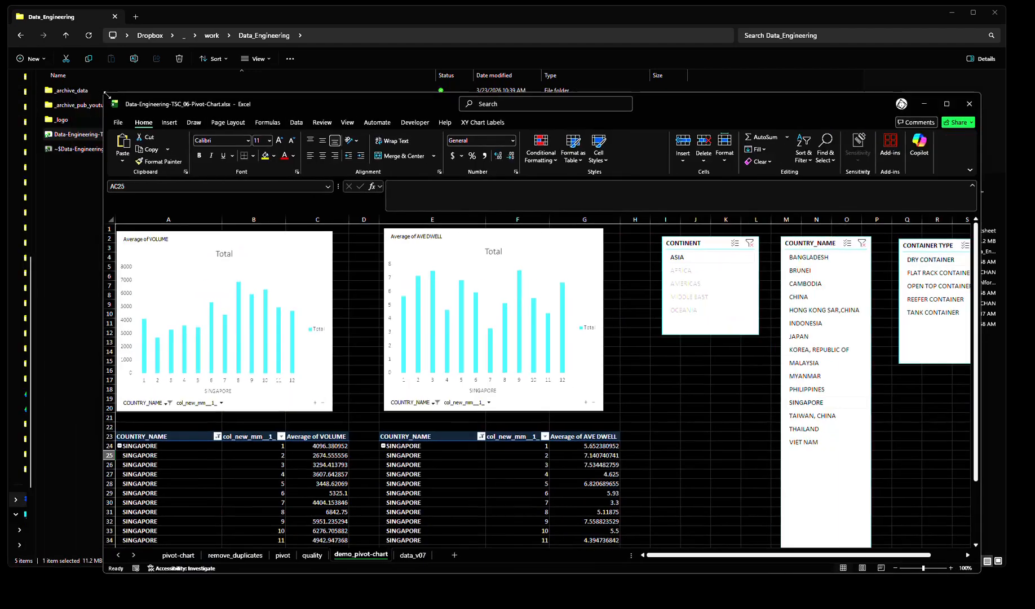
Delete the demo_pivot-chart worksheet from the workbook
right_click(357, 555)
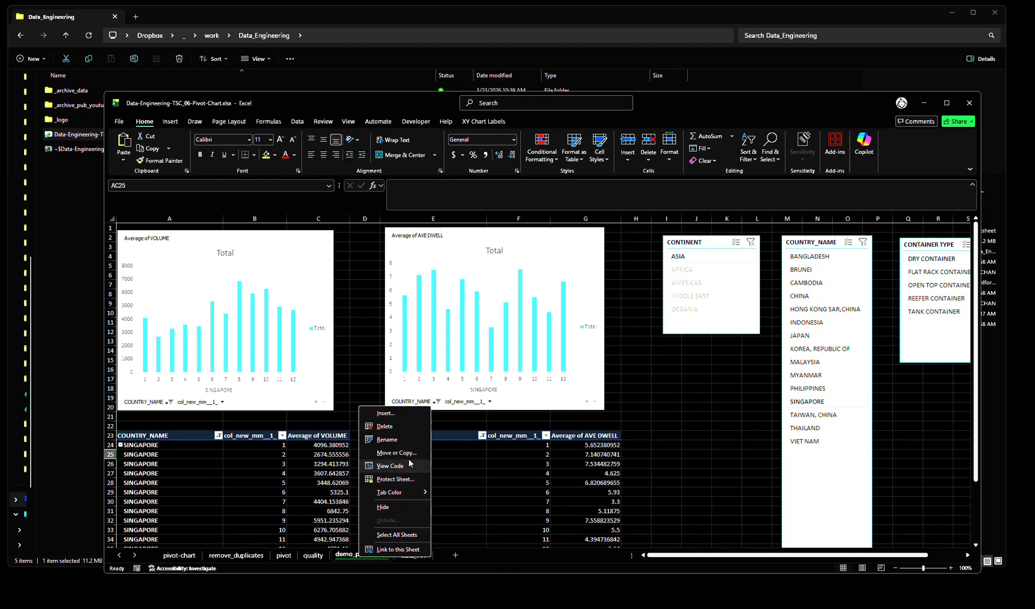
click(398, 434)
key(Return)
Show the pivot-chart sheet in an enlarged window and examine its two charts, pivot tables and slicers at 85% zoom
click(185, 555)
drag(322, 106, 222, 22)
drag(881, 489, 1026, 596)
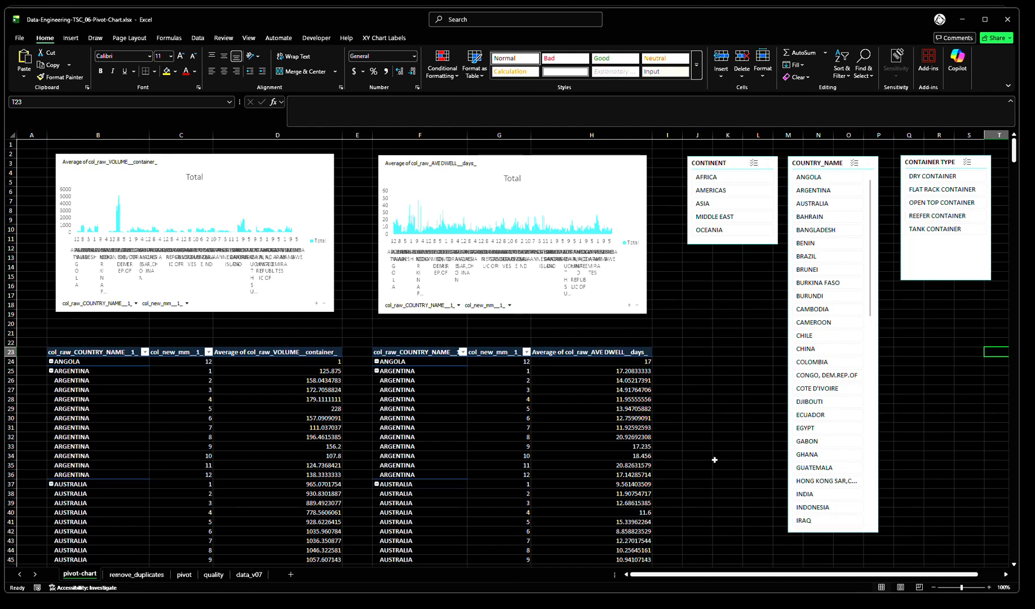
click(709, 389)
scroll(699, 389, down, 1)
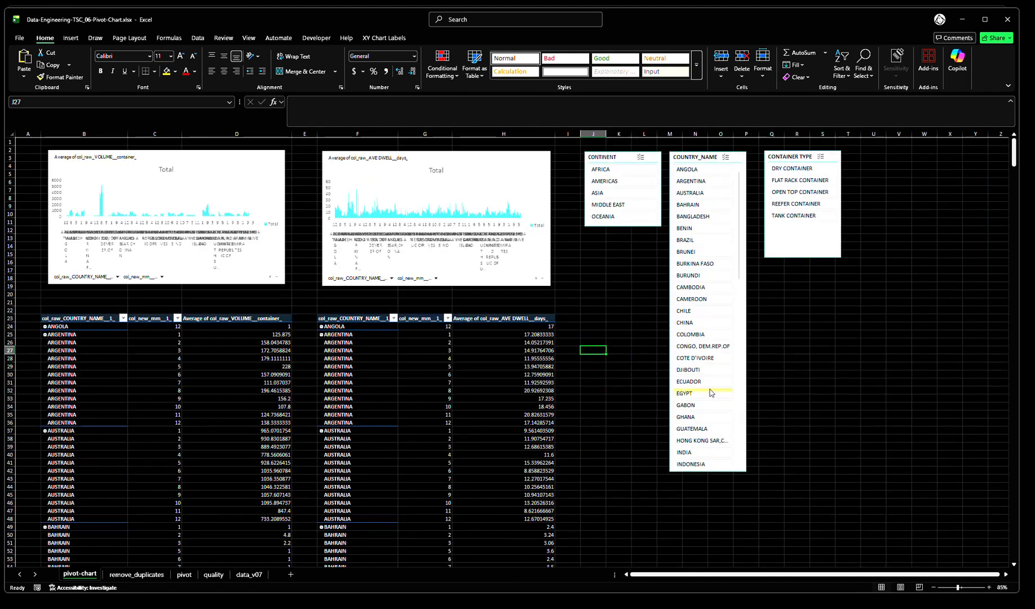
scroll(693, 402, down, 3)
scroll(692, 401, up, 3)
click(619, 253)
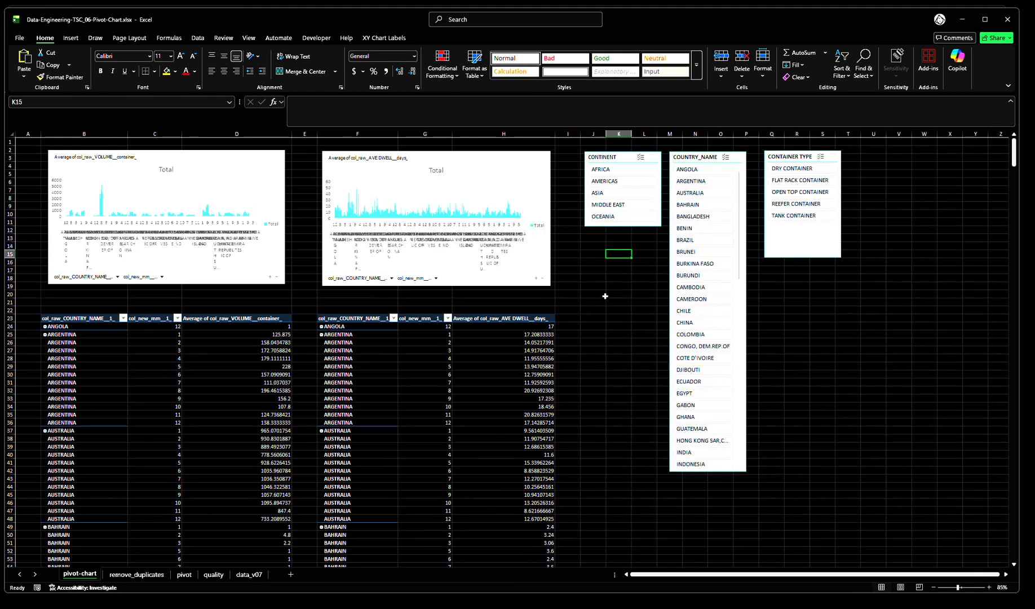
Select the entire data_v07 table and insert a PivotChart with a PivotTable from it on a new worksheet
click(257, 575)
click(105, 245)
key(ctrl+Home)
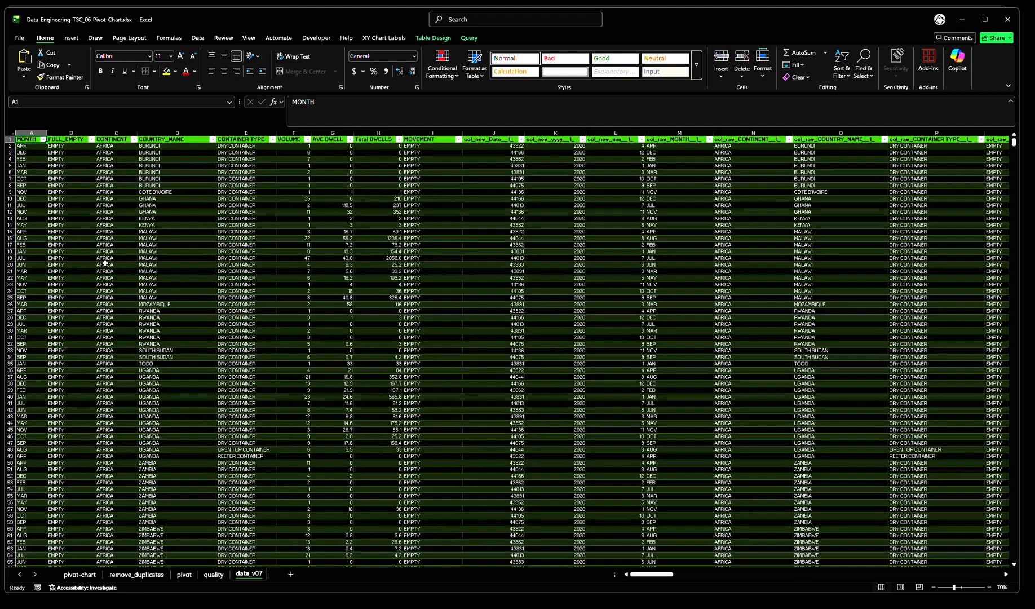
key(ctrl+shift+Down)
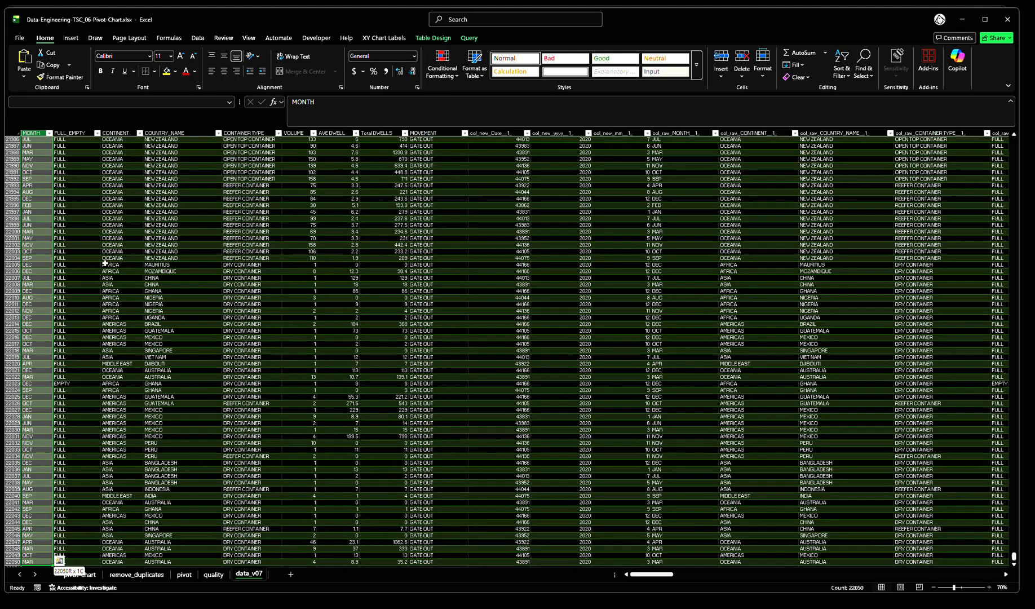
key(ctrl+shift+Right)
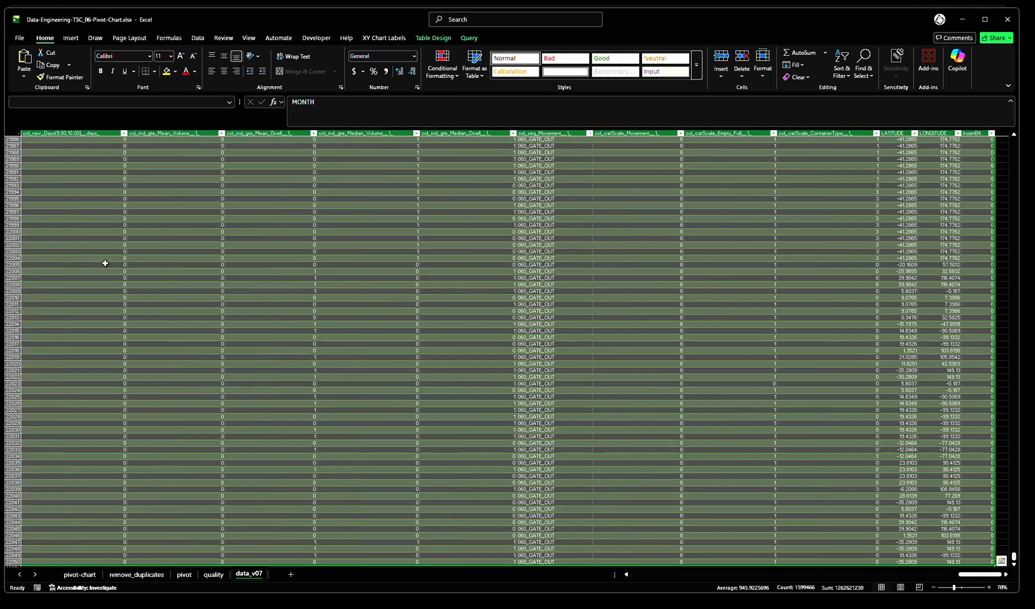
click(73, 38)
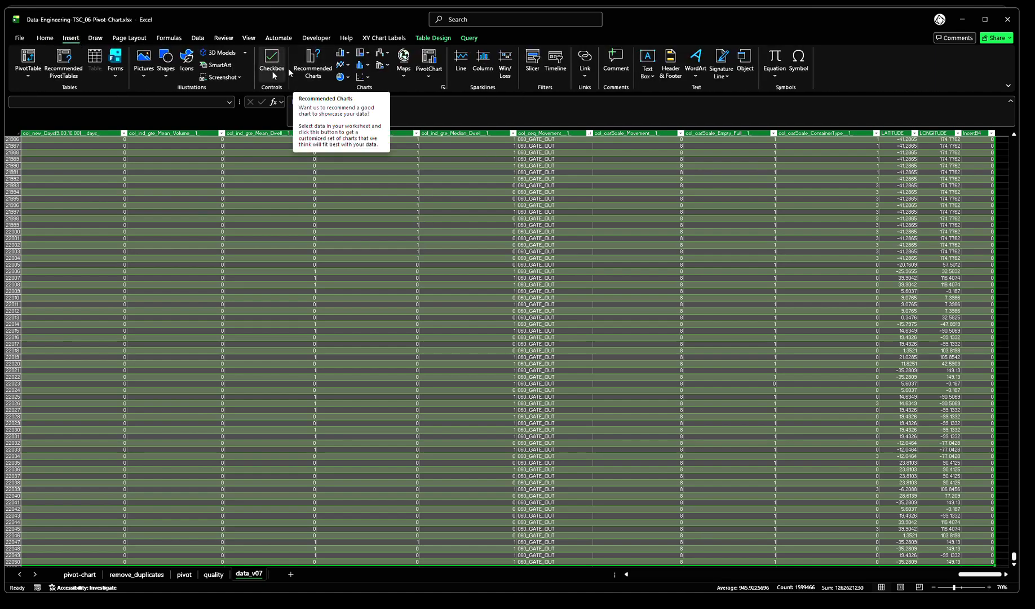
click(430, 79)
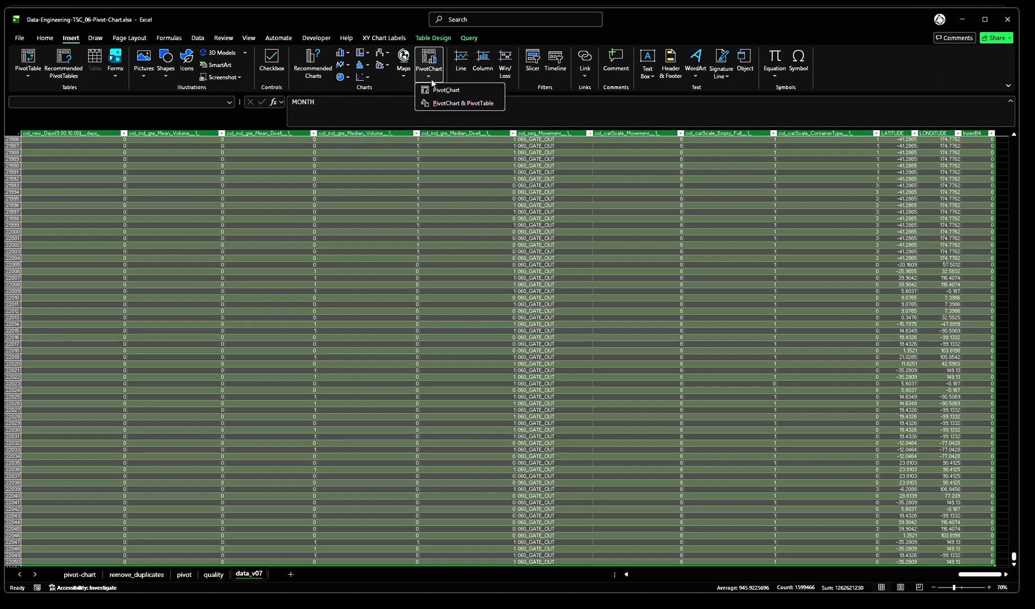
click(451, 105)
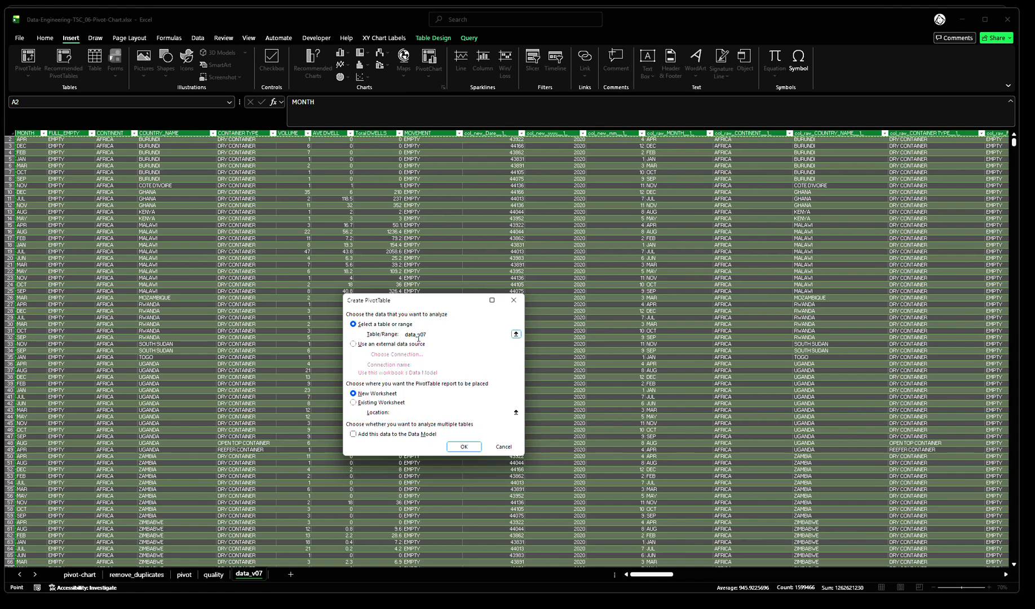
click(462, 446)
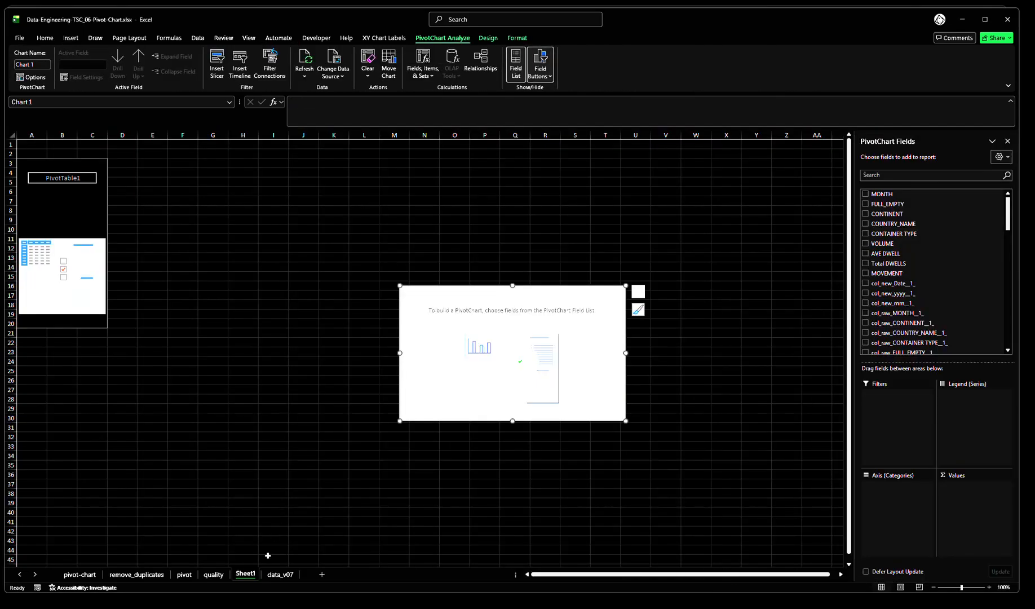
Rename the new pivot worksheet as pivot-chart-demo
right_click(252, 581)
click(280, 472)
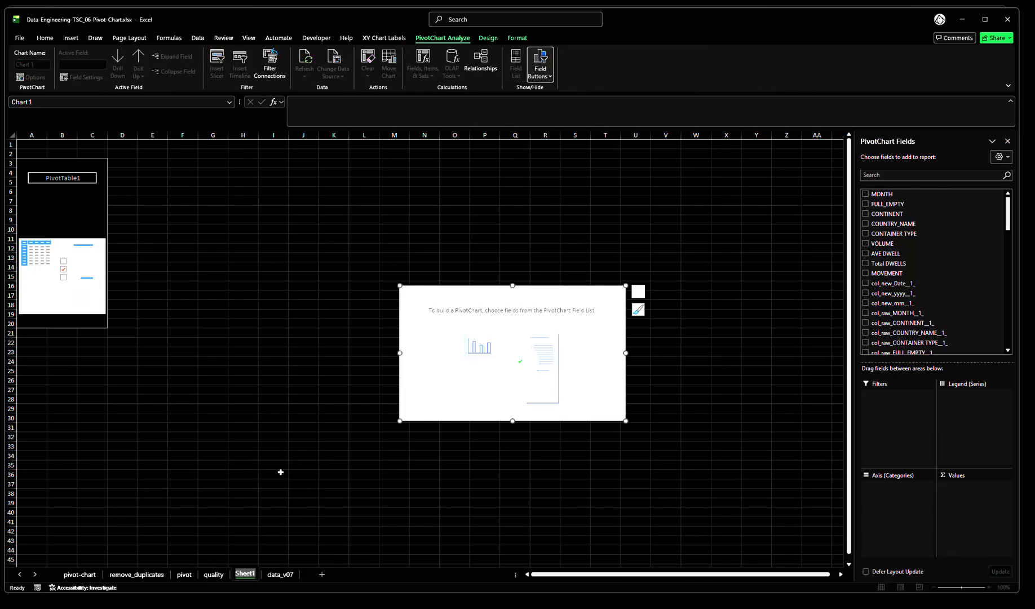
text(pivot-chart-demo)
key(Return)
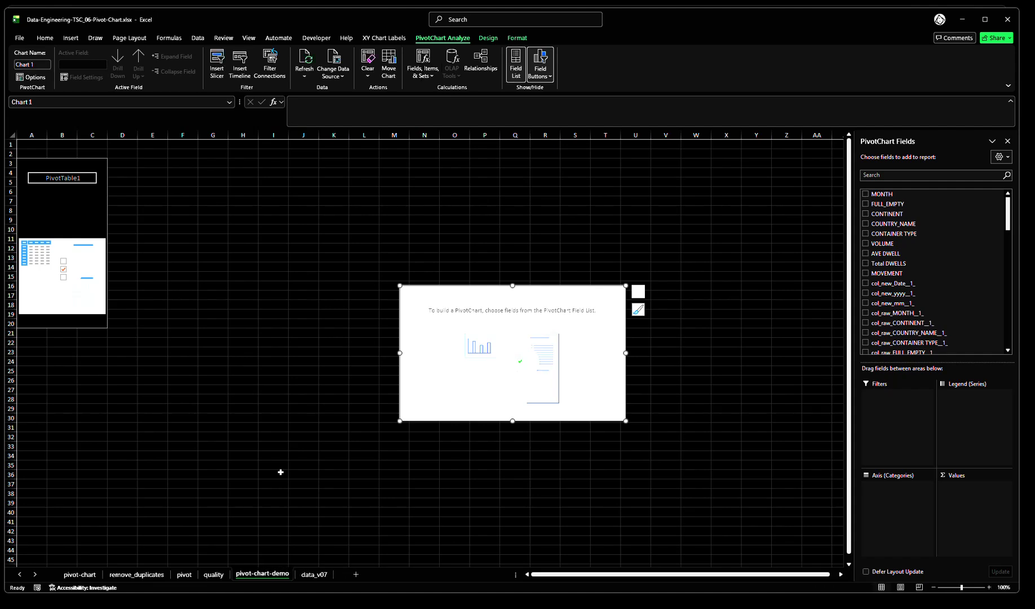
Add COUNTRY_NAME and, beneath it, col_new_mm__1_ as row fields of the new pivot table
click(281, 472)
click(75, 214)
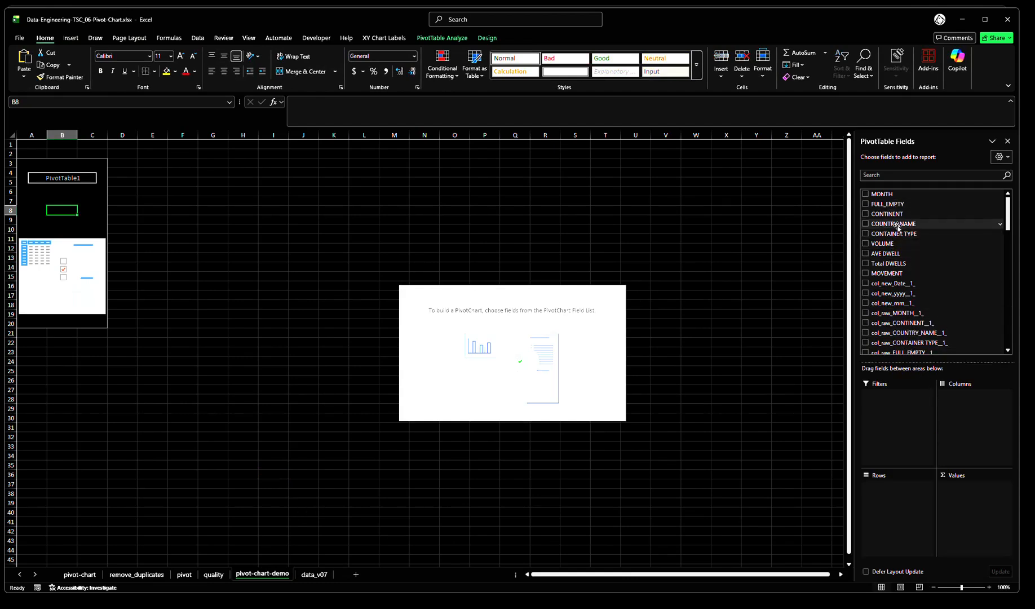
drag(898, 226, 897, 507)
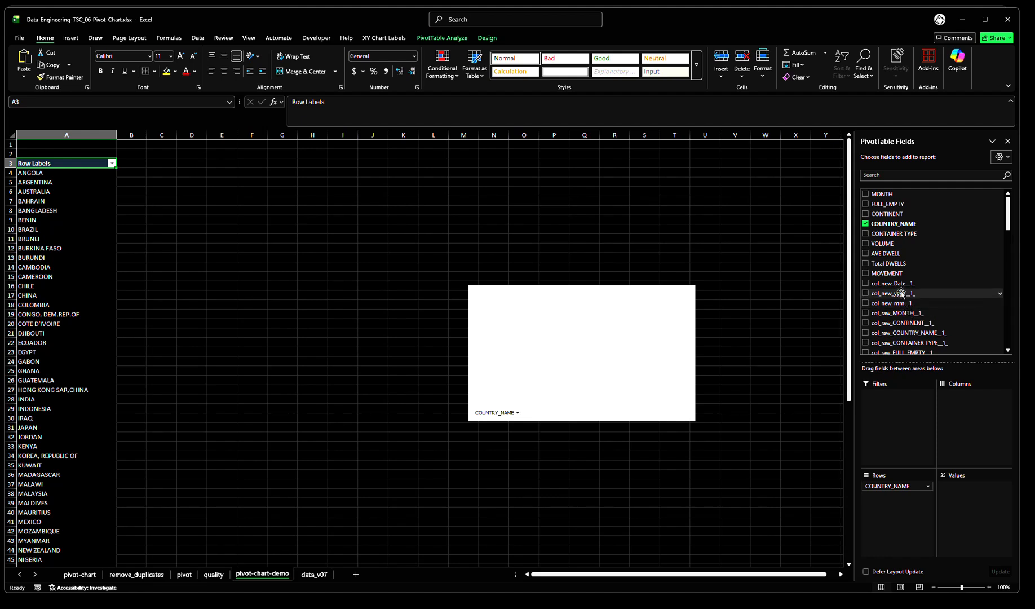
drag(899, 306, 906, 511)
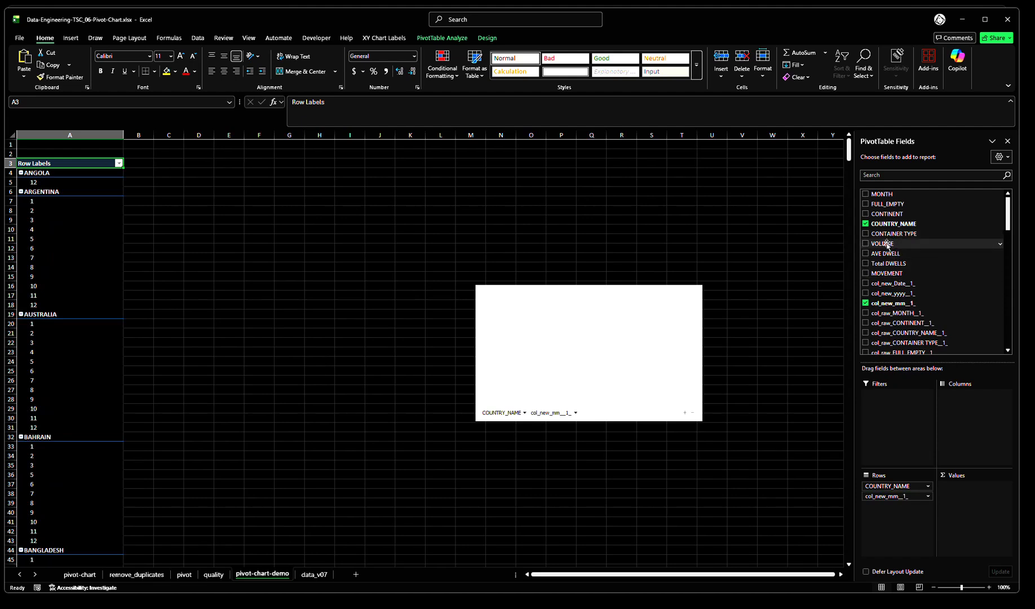
Add VOLUME as the pivot table's value field and summarize it by Average
drag(887, 243, 974, 509)
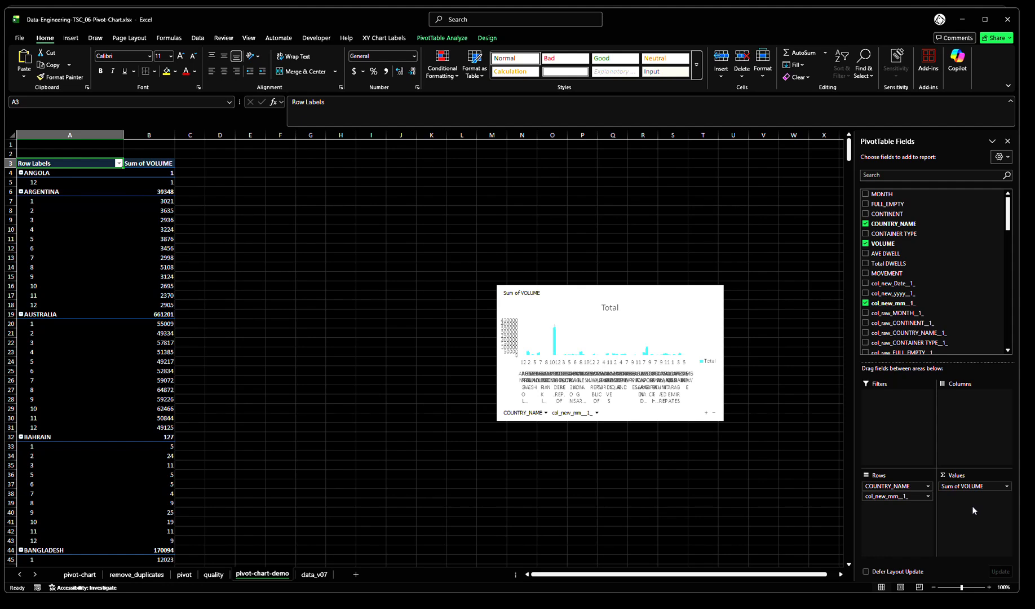
click(1007, 486)
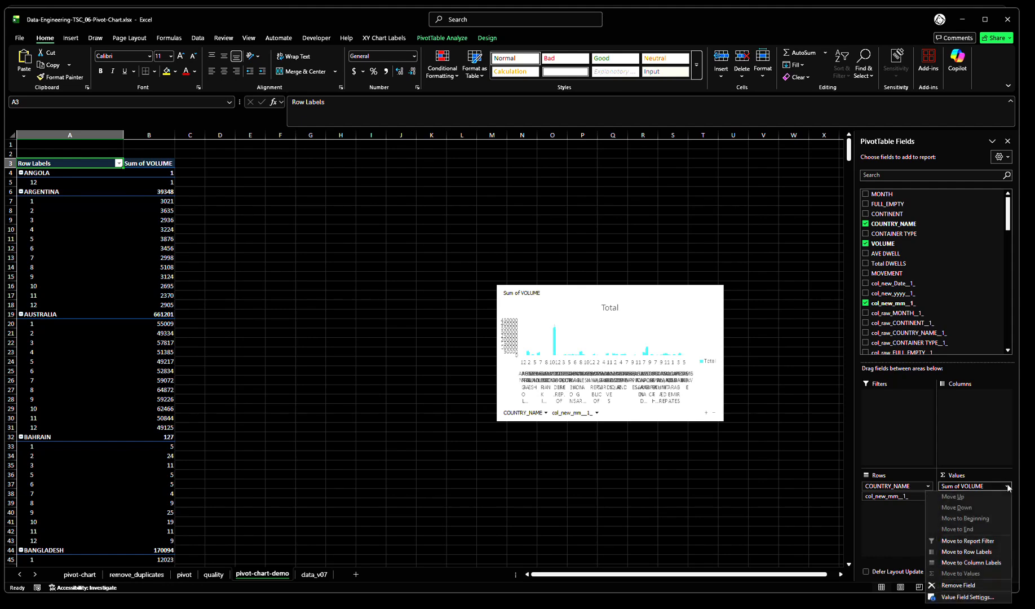
click(976, 597)
click(309, 398)
click(530, 441)
Make the pivot chart taller and place it to the right of the pivot table, starting near cell H3
drag(702, 297, 455, 185)
drag(489, 308, 498, 393)
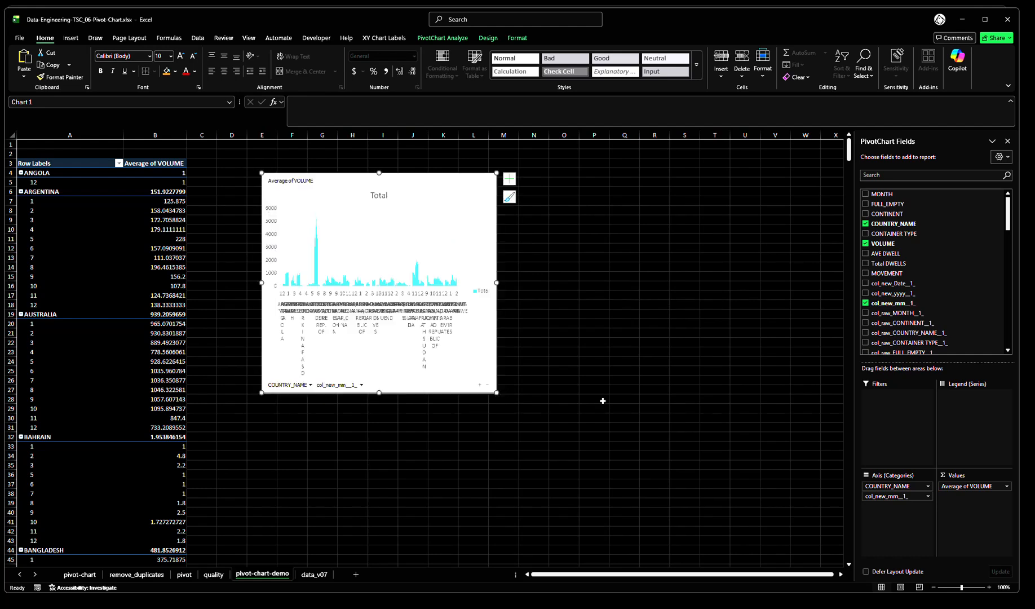
click(609, 340)
click(242, 196)
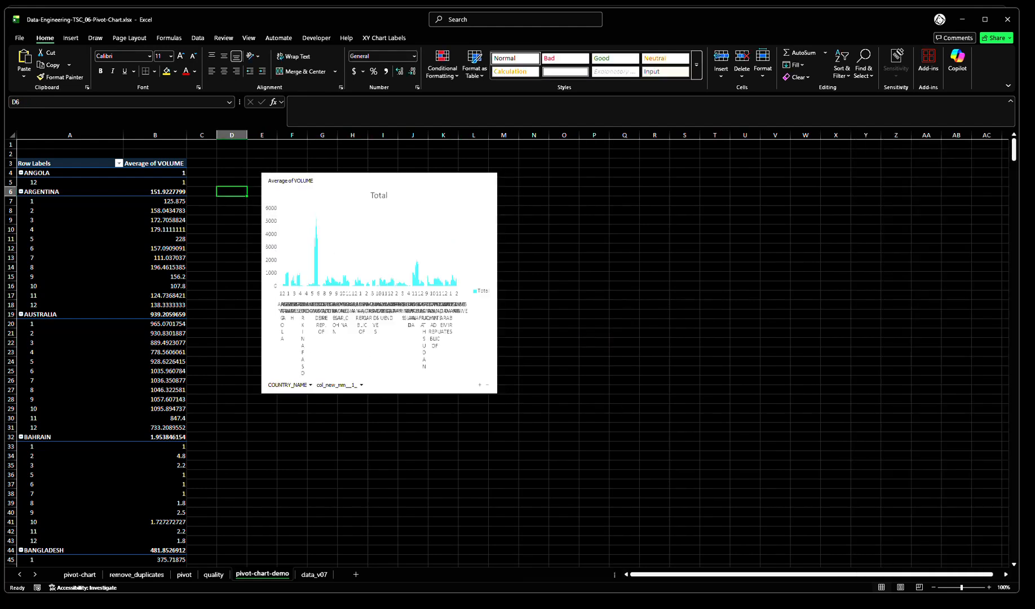
click(219, 156)
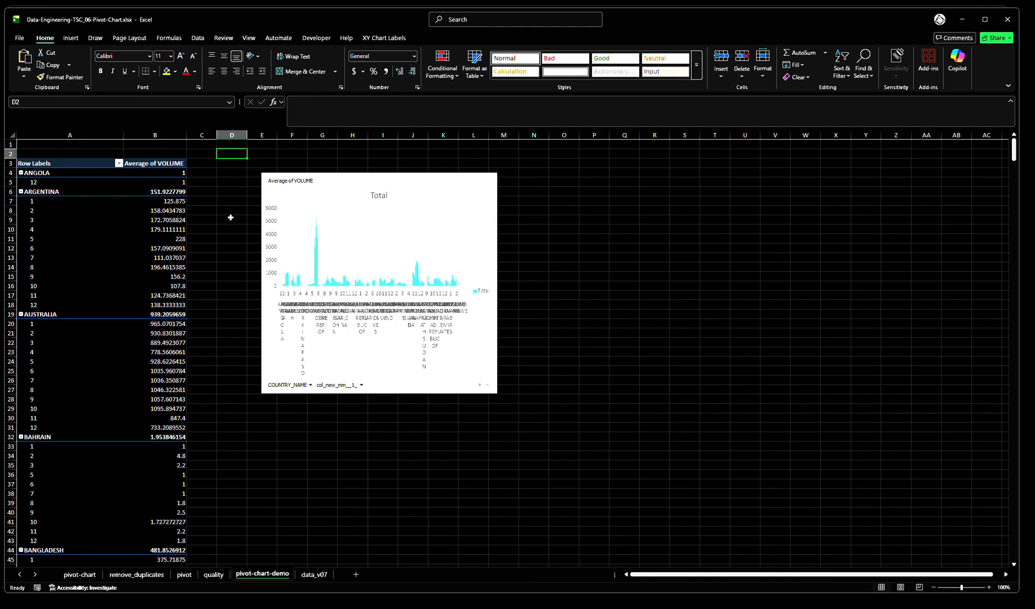
click(462, 183)
drag(462, 183, 556, 178)
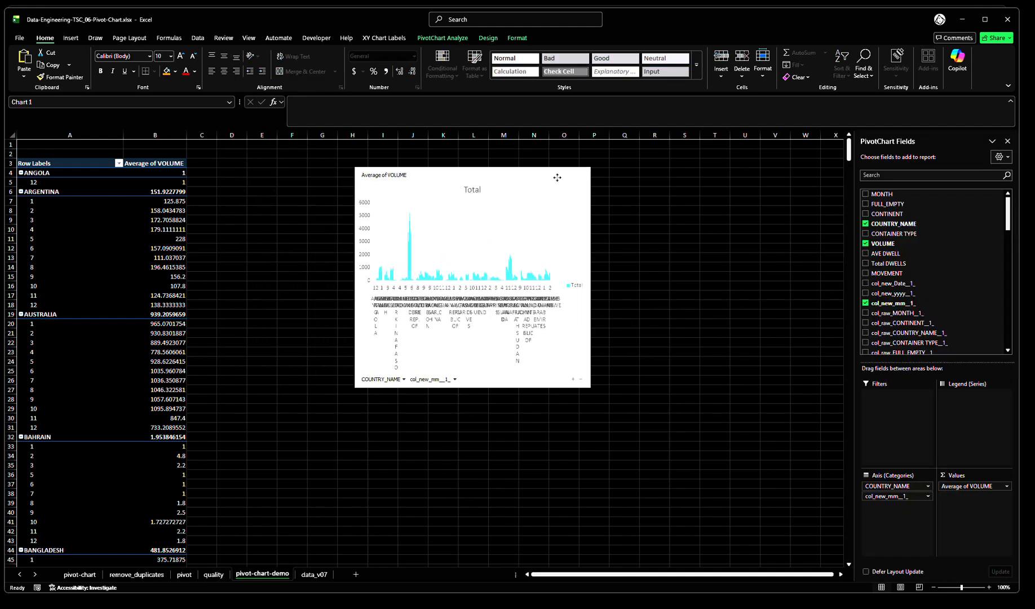
Set the pivot table's report layout to tabular form
click(131, 218)
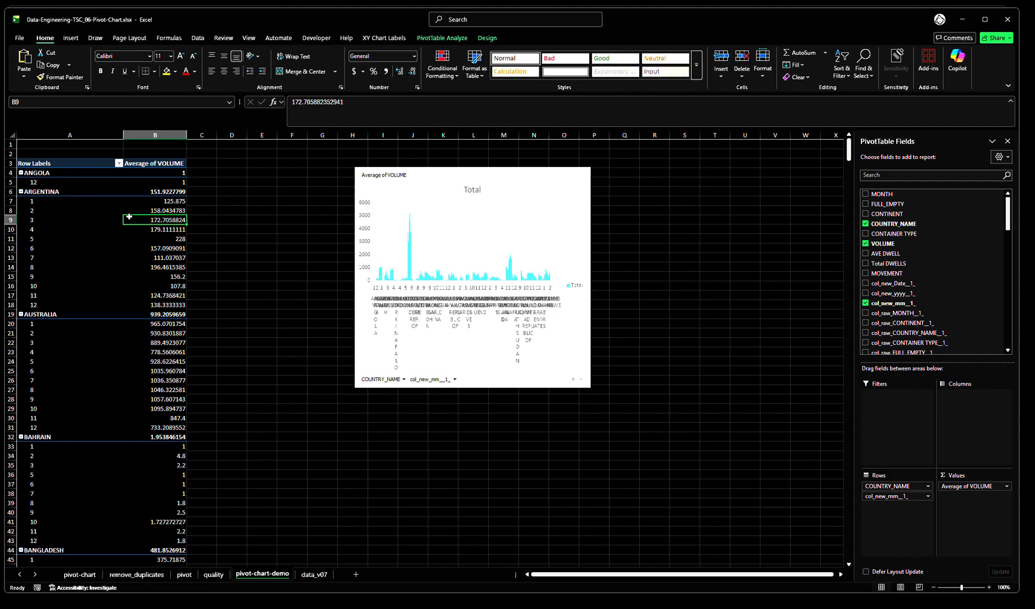
click(113, 212)
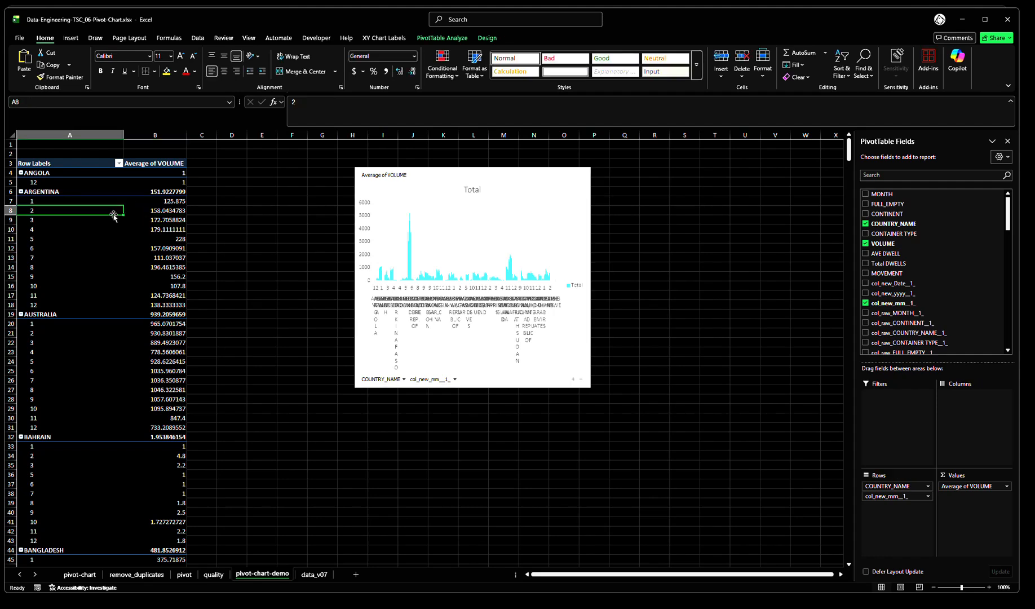
click(483, 39)
click(88, 76)
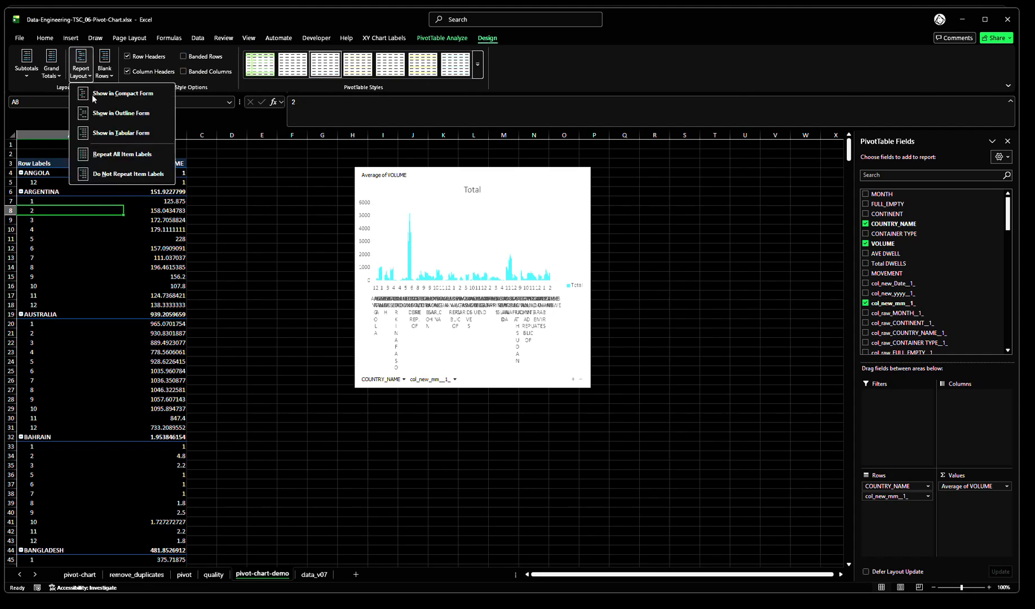
click(107, 133)
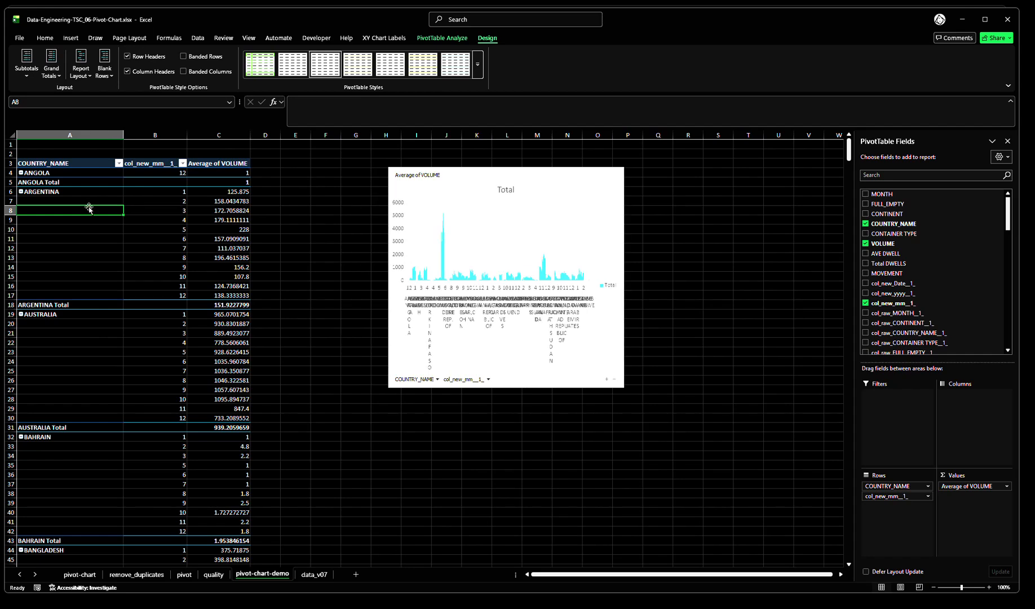
Turn off the country subtotals in the pivot table
click(78, 183)
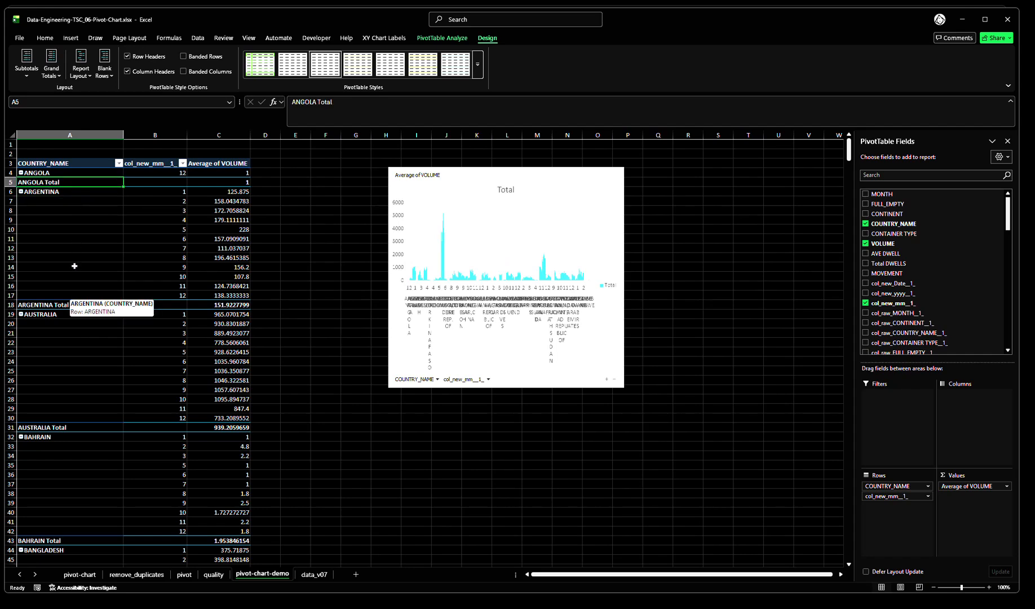
click(28, 73)
click(44, 94)
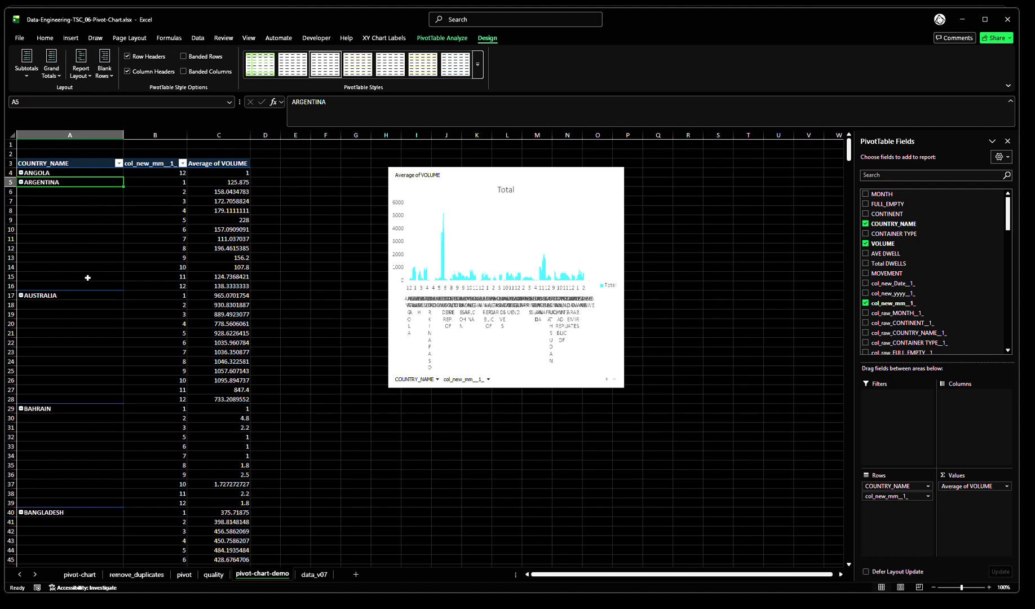
Repeat all item labels in the pivot table so every row carries its country name
click(83, 77)
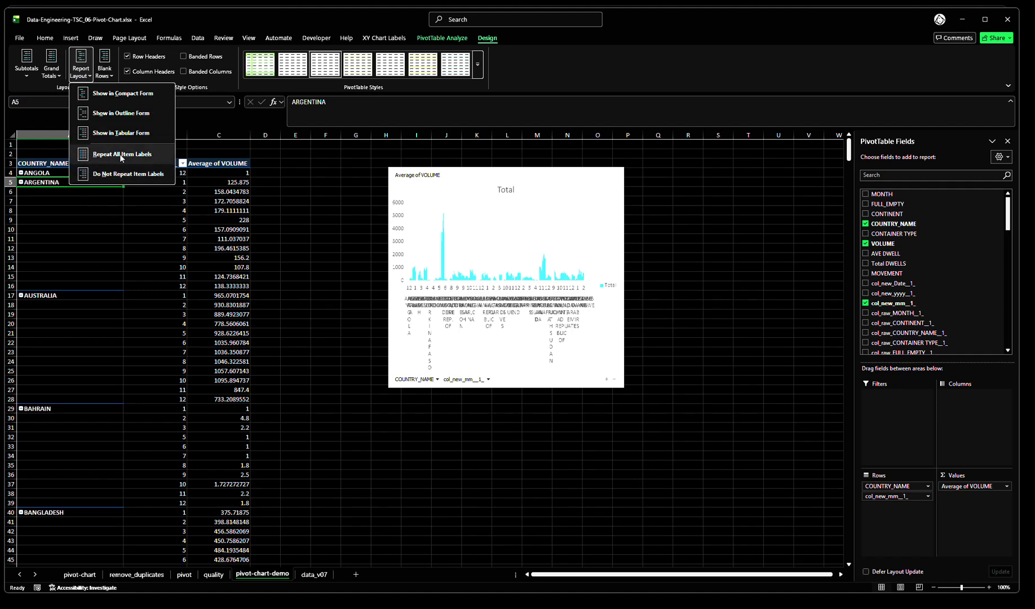
click(121, 155)
click(122, 230)
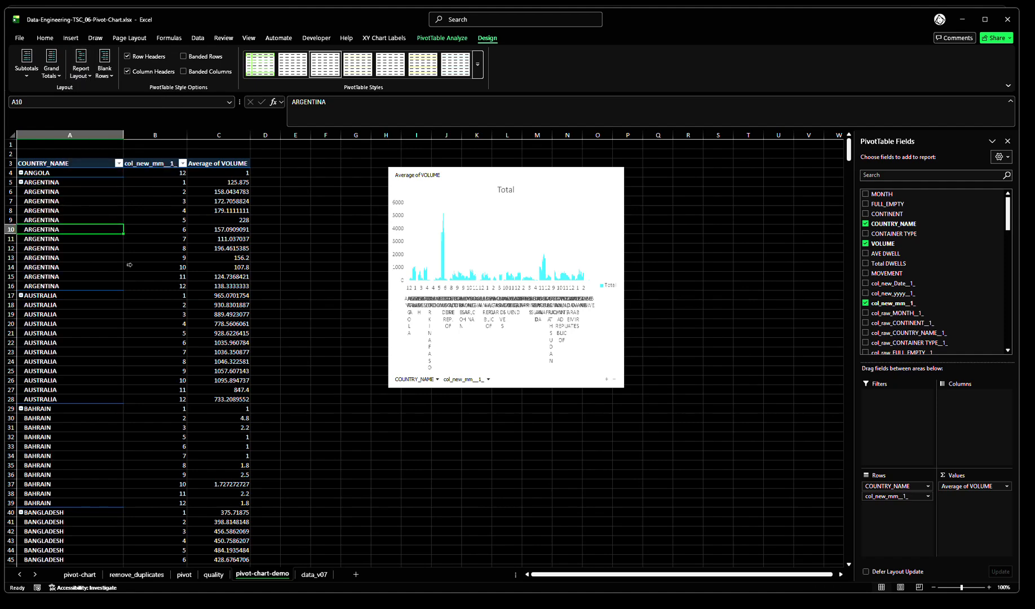
Turn off the pivot table's grand totals for rows and columns, checking the last rows before and after the change
key(ctrl+Down)
key(Down)
key(Up)
key(Right)
key(Right)
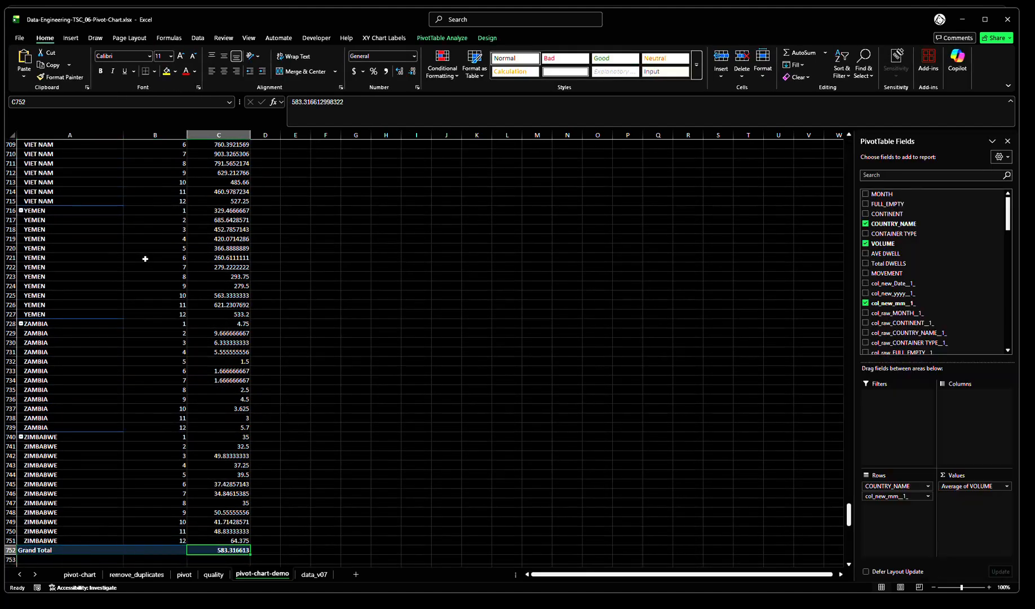
key(ctrl+Home)
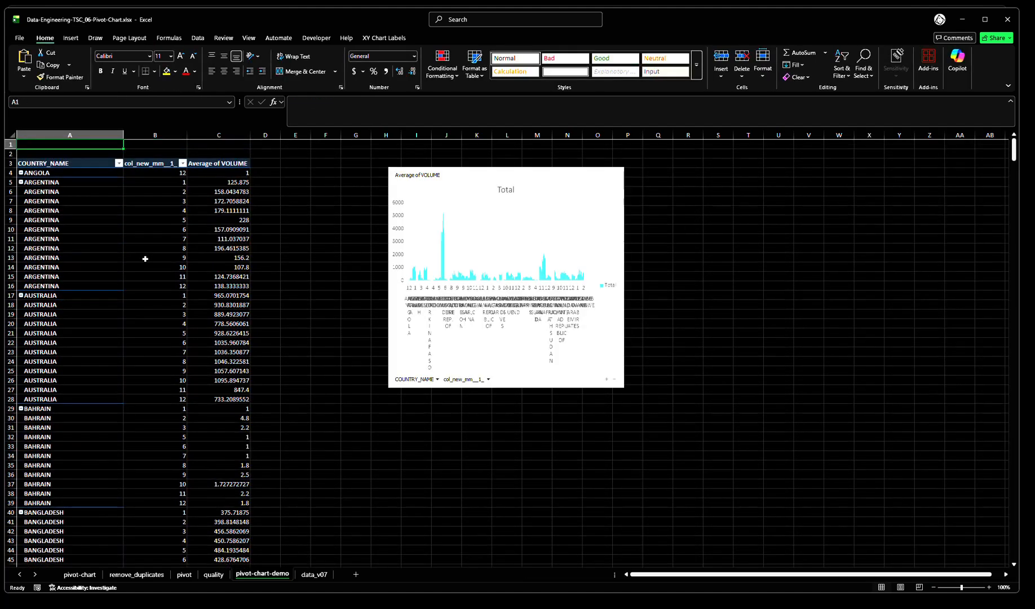
click(103, 204)
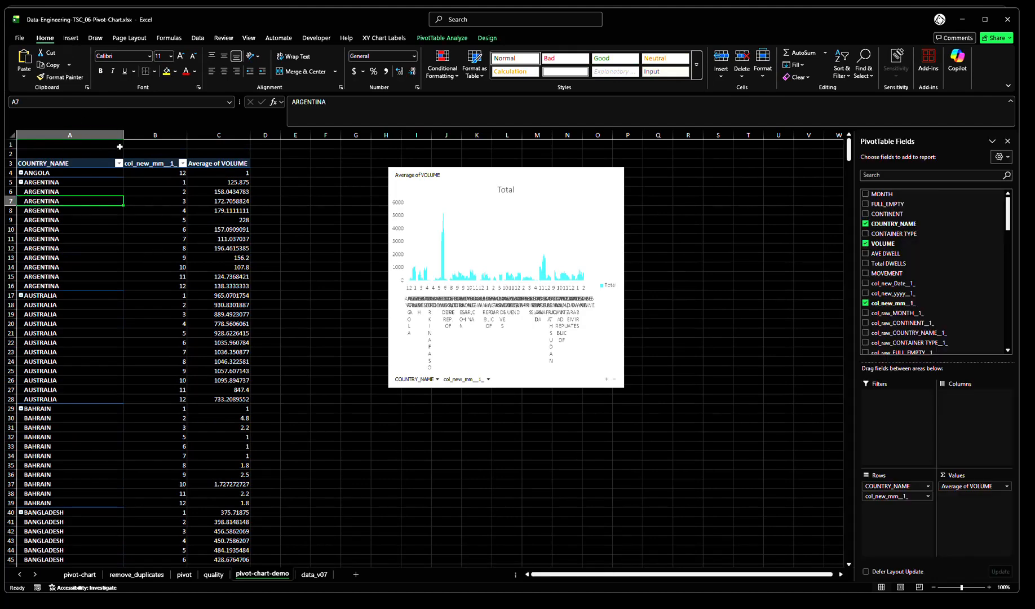
click(487, 38)
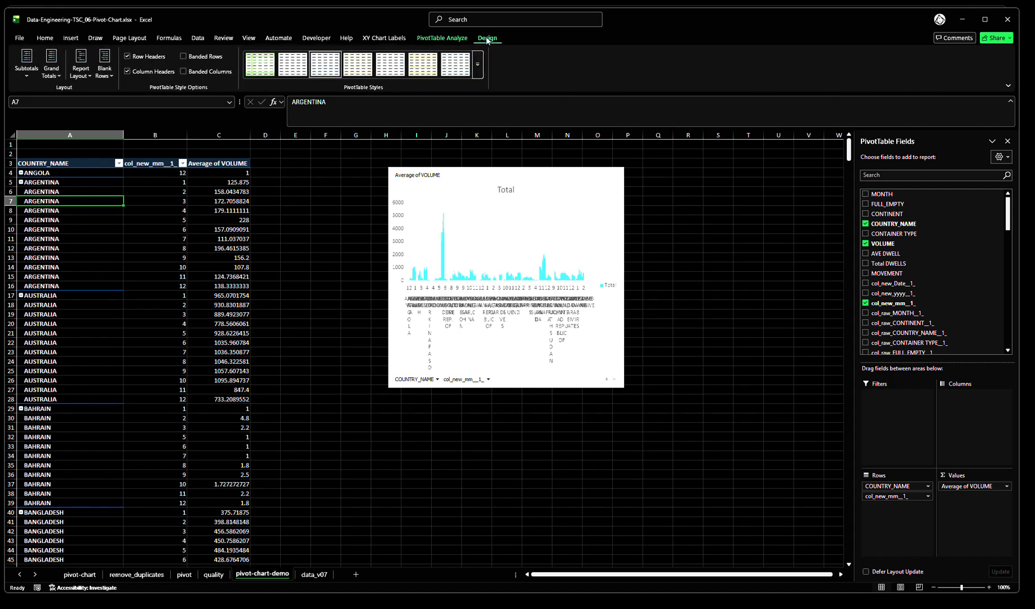
click(51, 65)
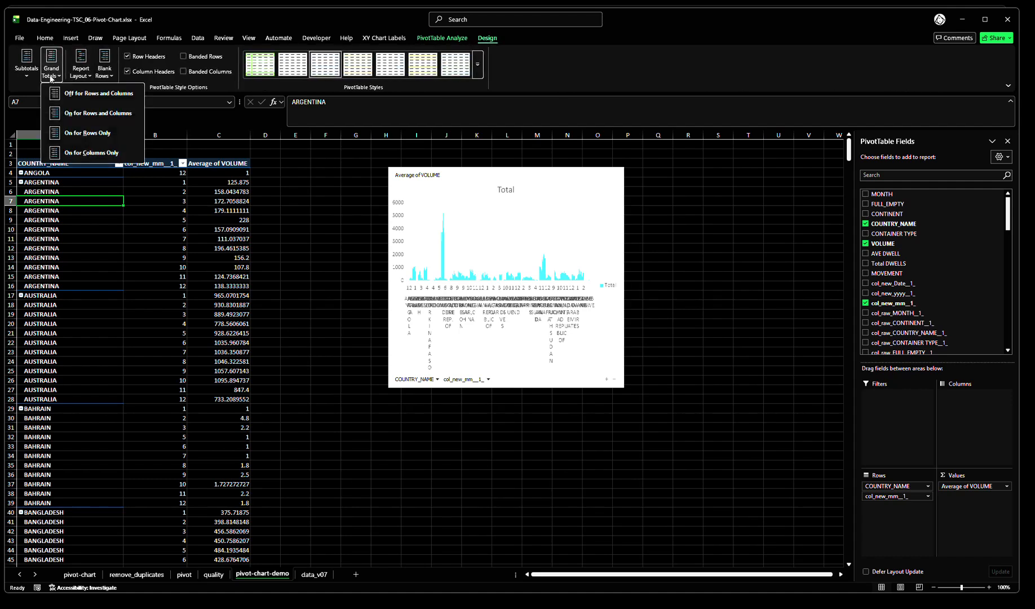
click(73, 94)
click(102, 212)
key(ctrl+Down)
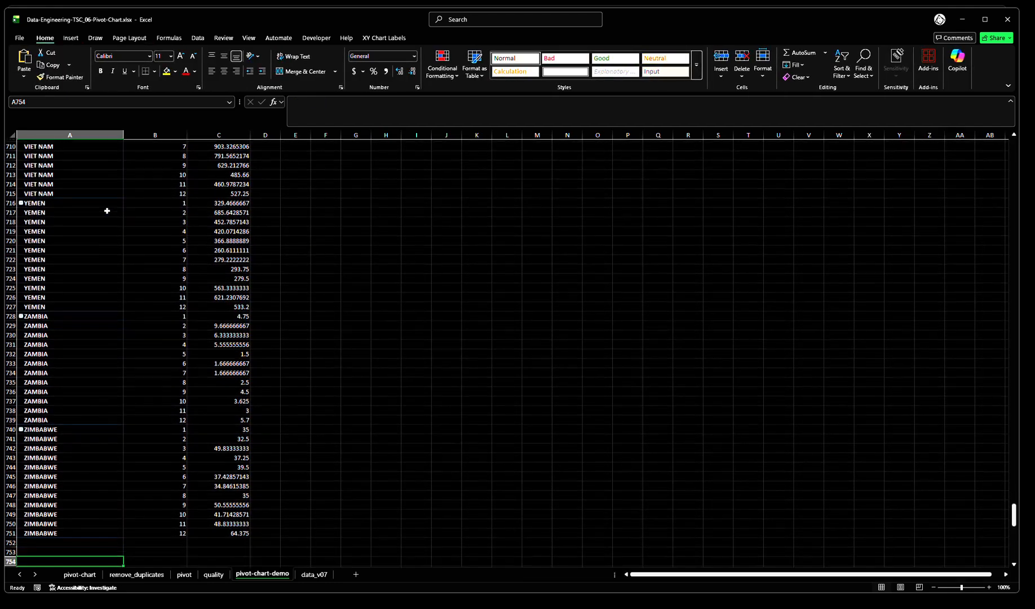
key(ctrl+Home)
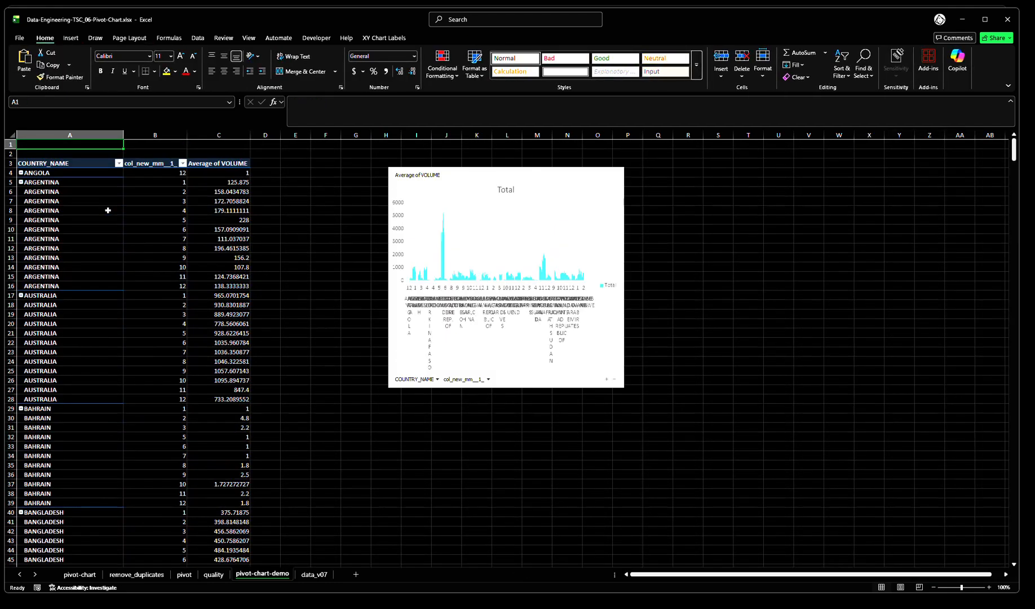
Insert blank rows above the pivot table so that its header row moves down to row 26
key(shift+Down)
key(shift+Down)
key(shift+Down)
key(shift+Down)
key(shift+Down)
key(shift+Down)
key(shift+Down)
key(shift+Down)
key(shift+Down)
key(shift+Down)
key(shift+Down)
key(shift+Down)
key(shift+Down)
key(shift+Down)
key(shift+Down)
key(shift+Down)
key(shift+Down)
key(shift+Down)
key(shift+Down)
key(shift+Down)
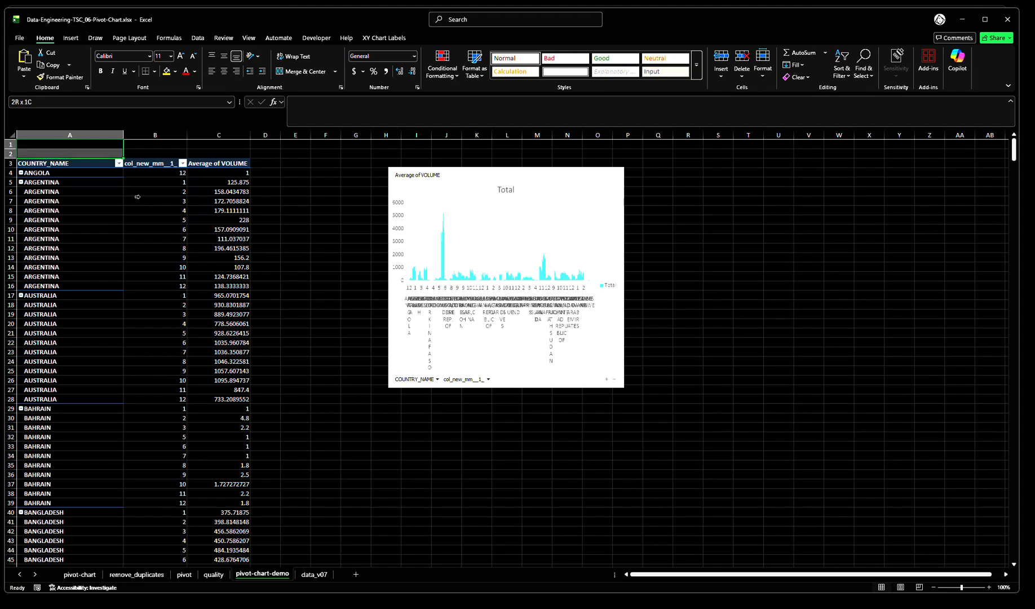
key(alt+i)
key(r)
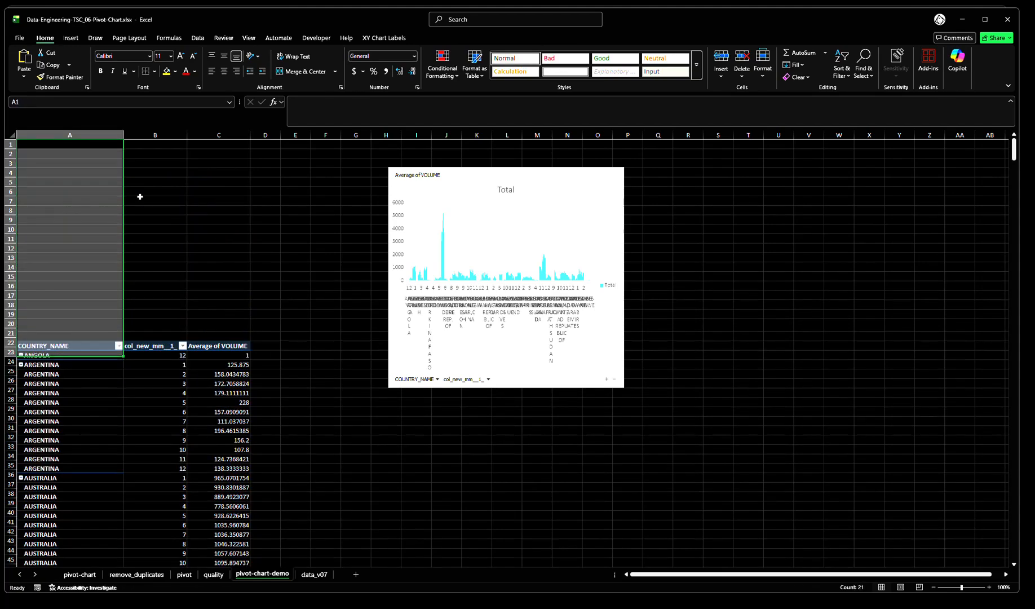
Move the pivot chart into the blank rows above the pivot table and shrink it to fit columns A to C, down to row 21
click(614, 398)
drag(613, 398, 245, 153)
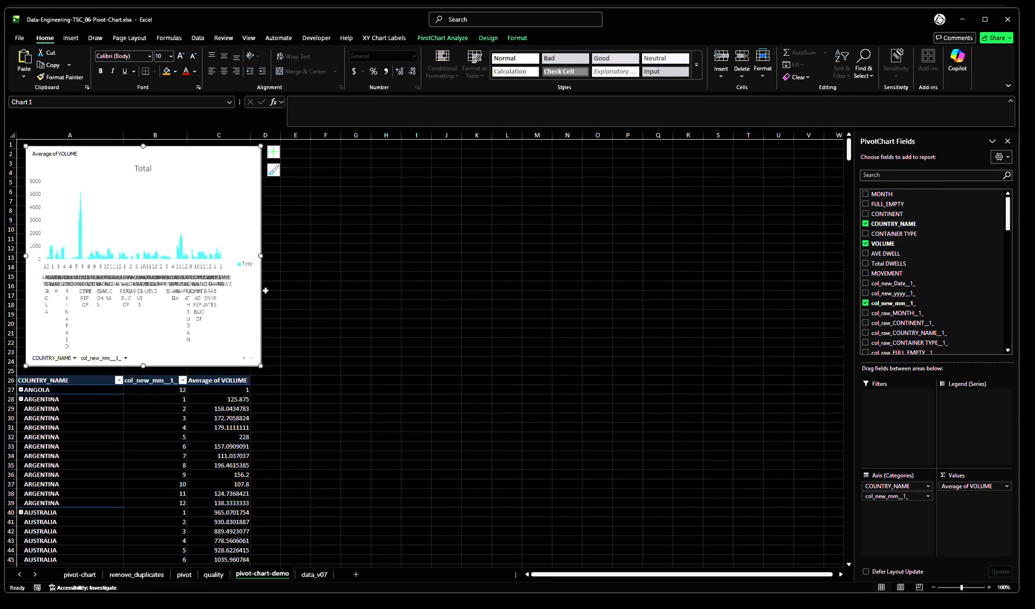
drag(260, 366, 243, 333)
click(288, 311)
click(305, 211)
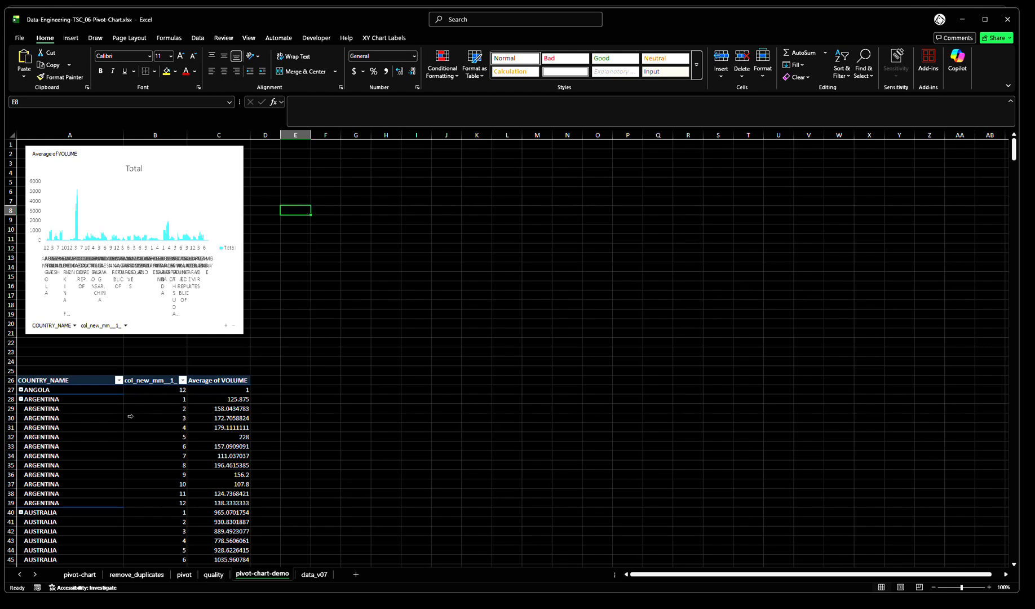
Insert a slicer for the COUNTRY_NAME field of the pivot table
click(157, 417)
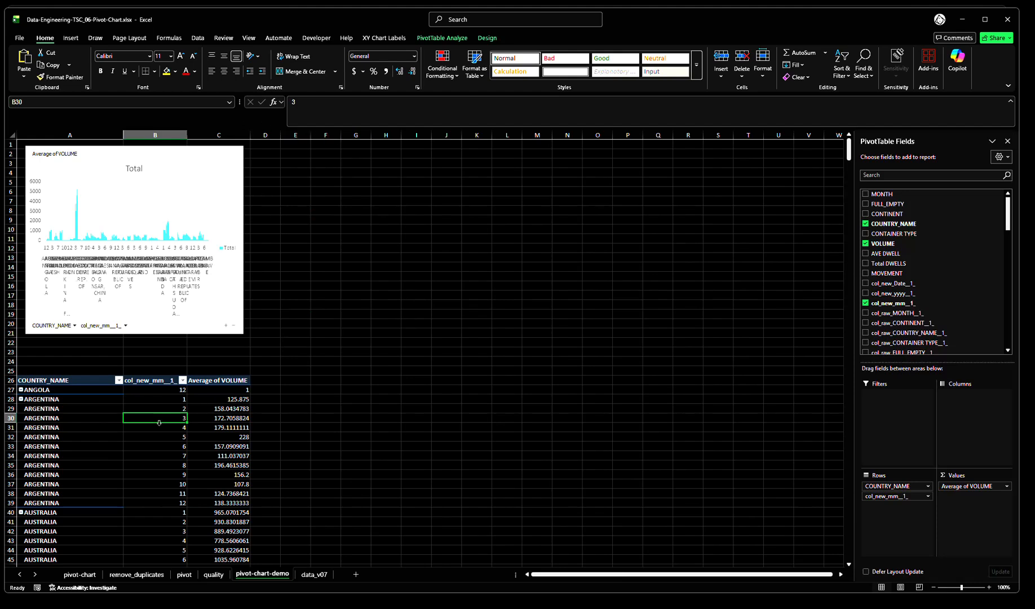
click(71, 38)
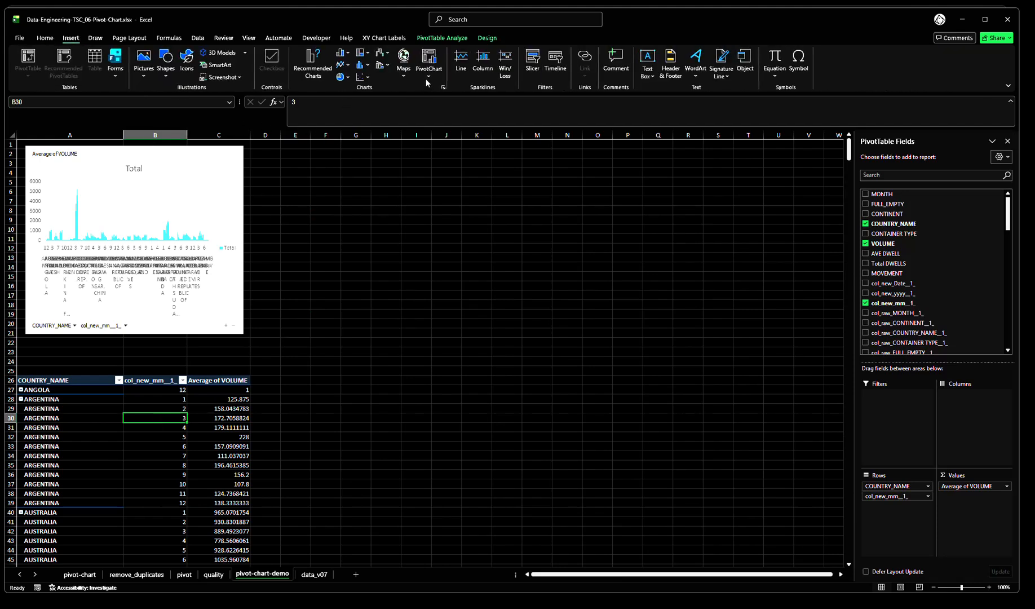
click(532, 62)
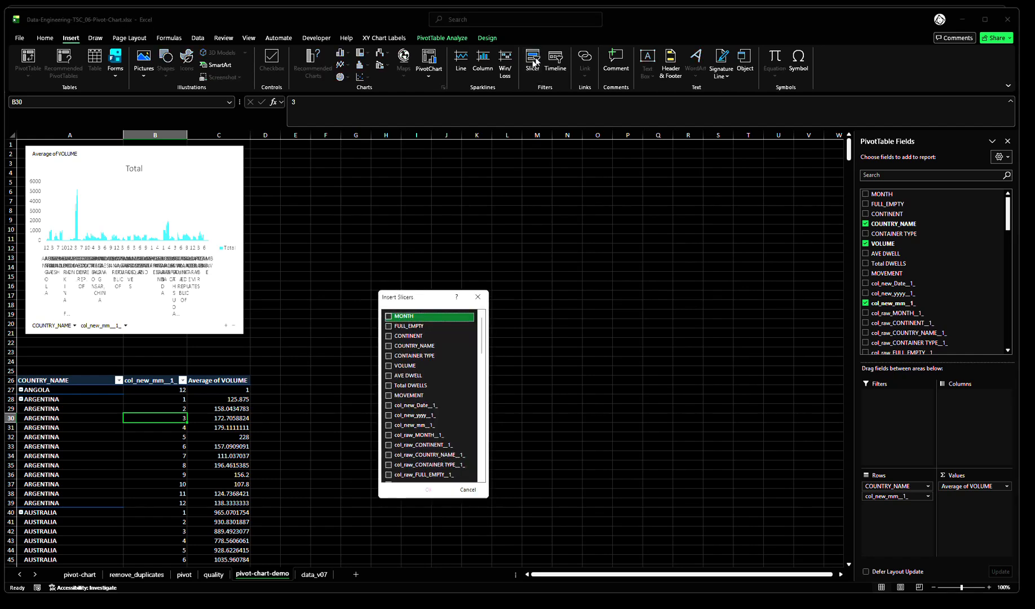
click(412, 345)
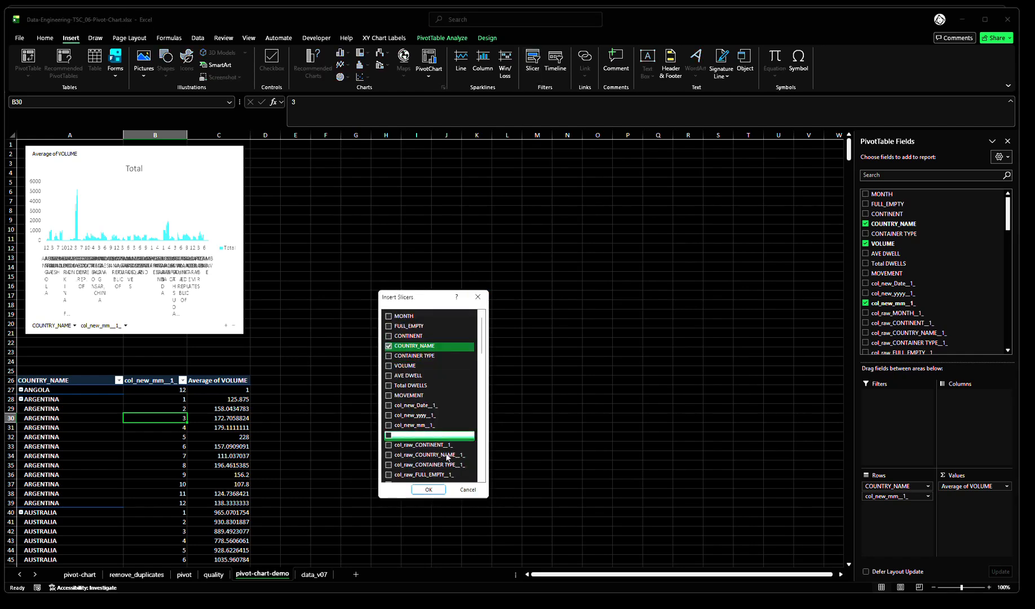
click(429, 490)
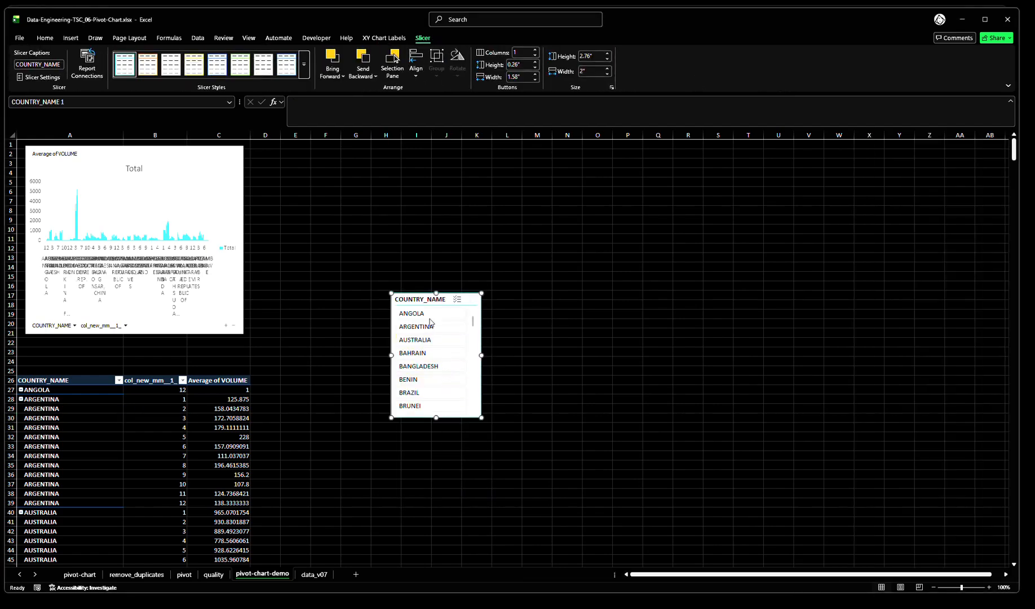
Move the COUNTRY_NAME slicer to about columns O to Q near row 3, and filter by ANGOLA, then by ARGENTINA
drag(420, 296, 609, 165)
click(607, 188)
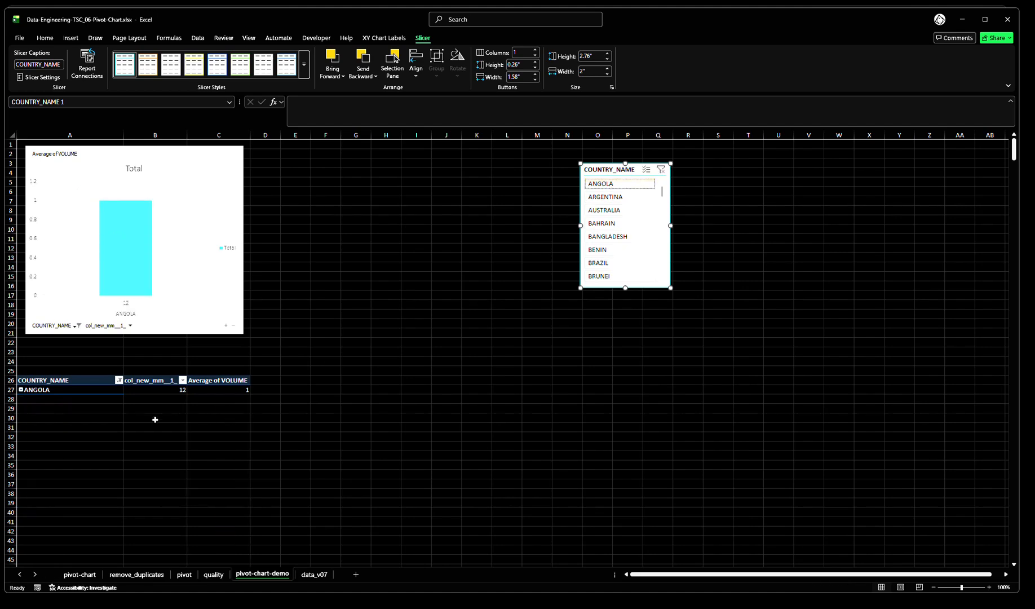
click(611, 200)
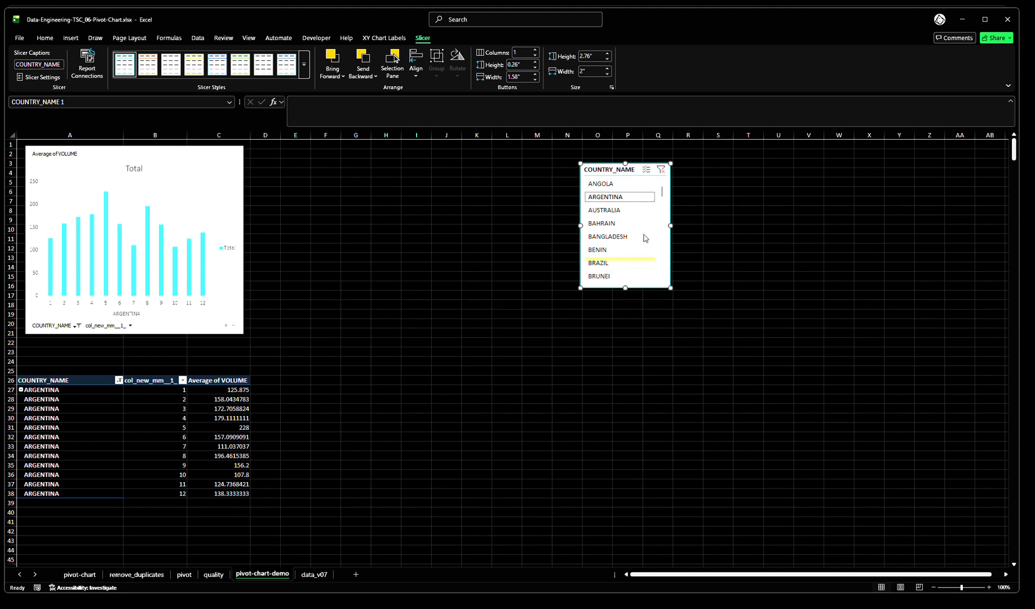
Review which pivot tables are connected to the COUNTRY_NAME slicer, enlarging the list to see them all, without changing the connections
right_click(632, 214)
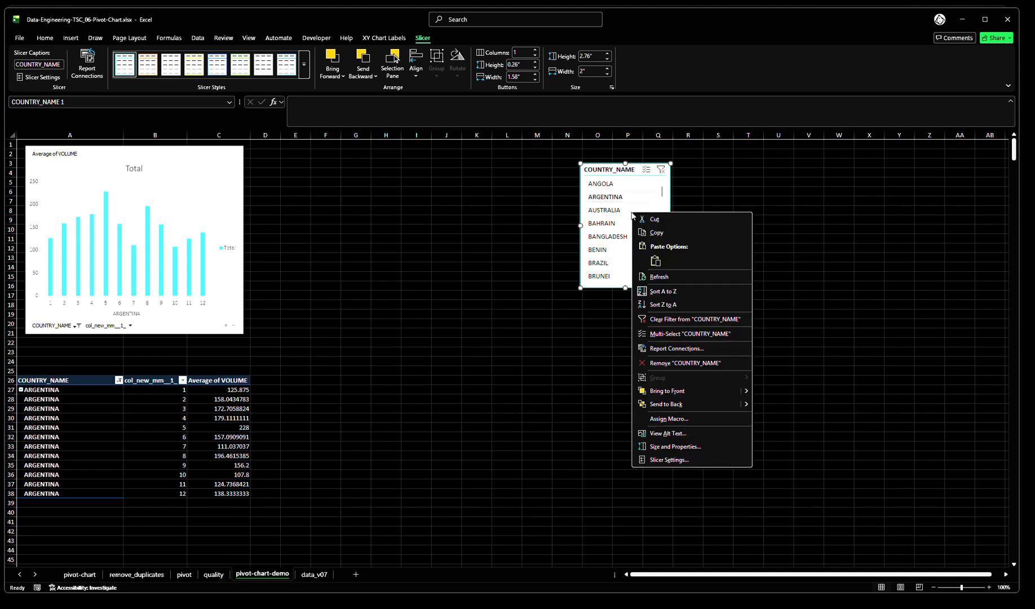
click(675, 348)
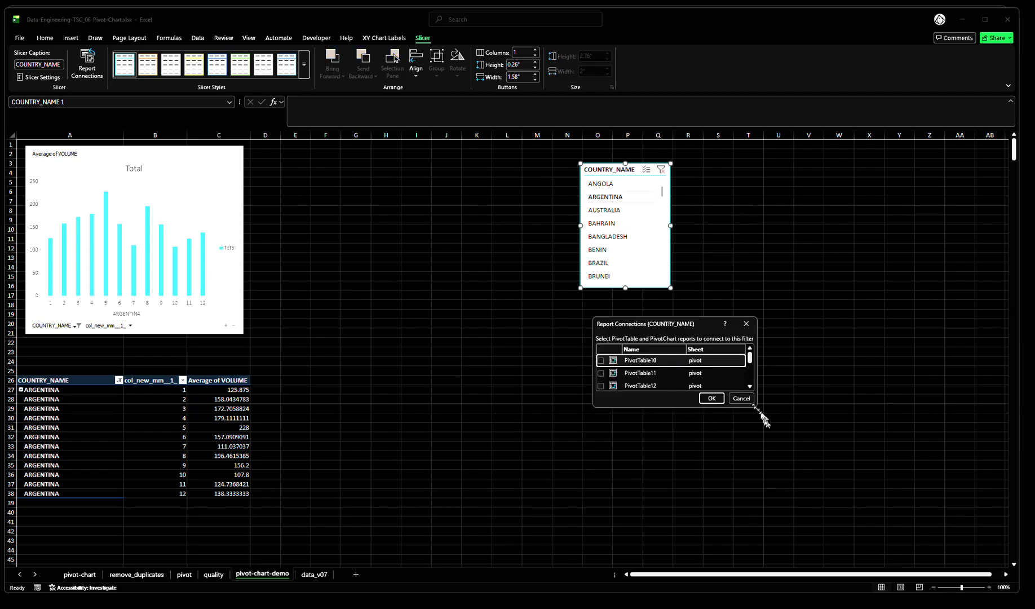
drag(756, 407, 782, 503)
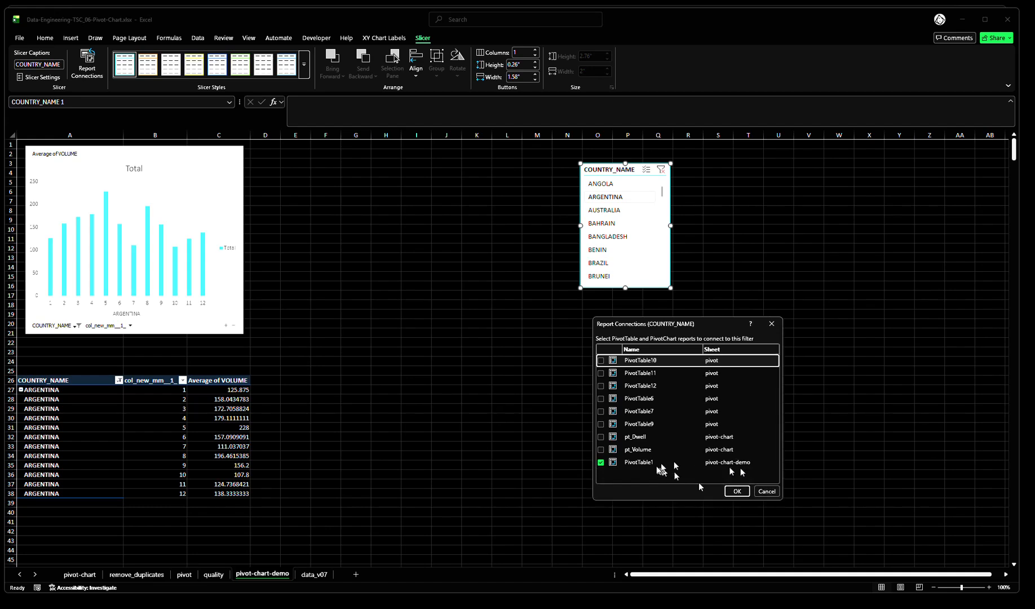
click(765, 493)
click(428, 454)
Rename the pivot table on the pivot-chart-demo sheet to pt_Volume
click(155, 421)
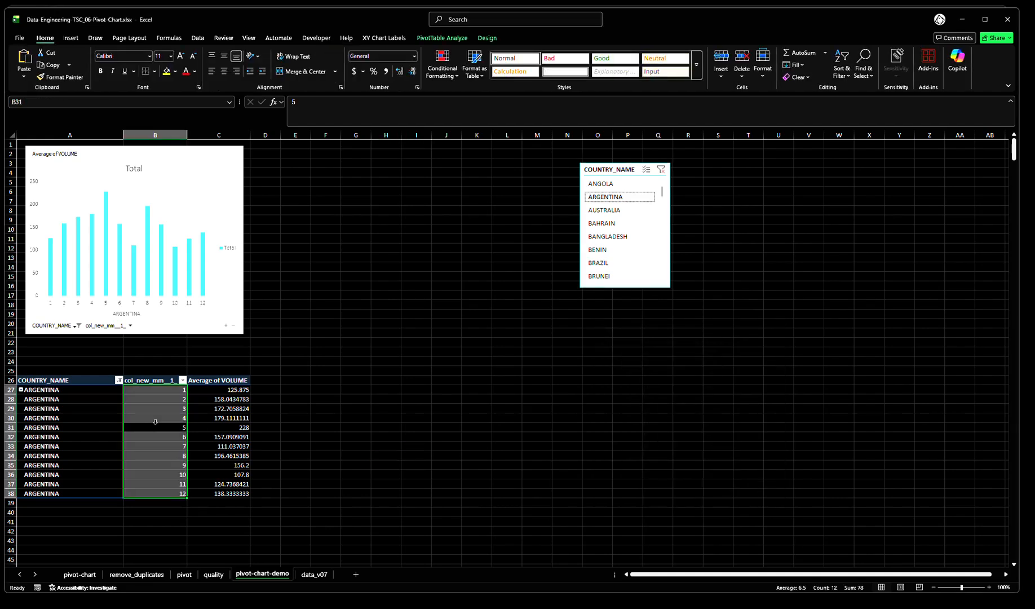
right_click(157, 426)
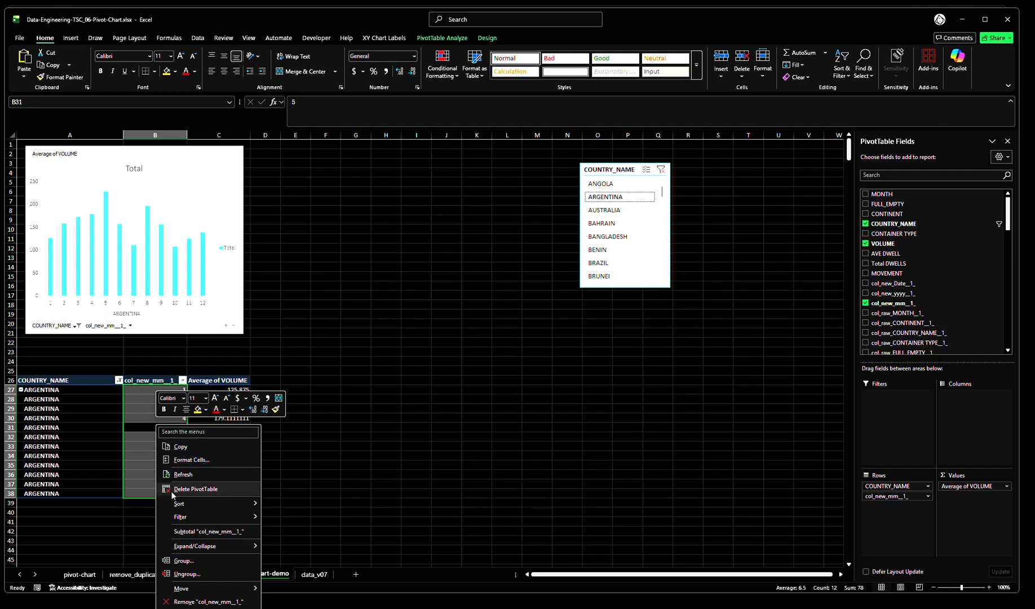
click(189, 608)
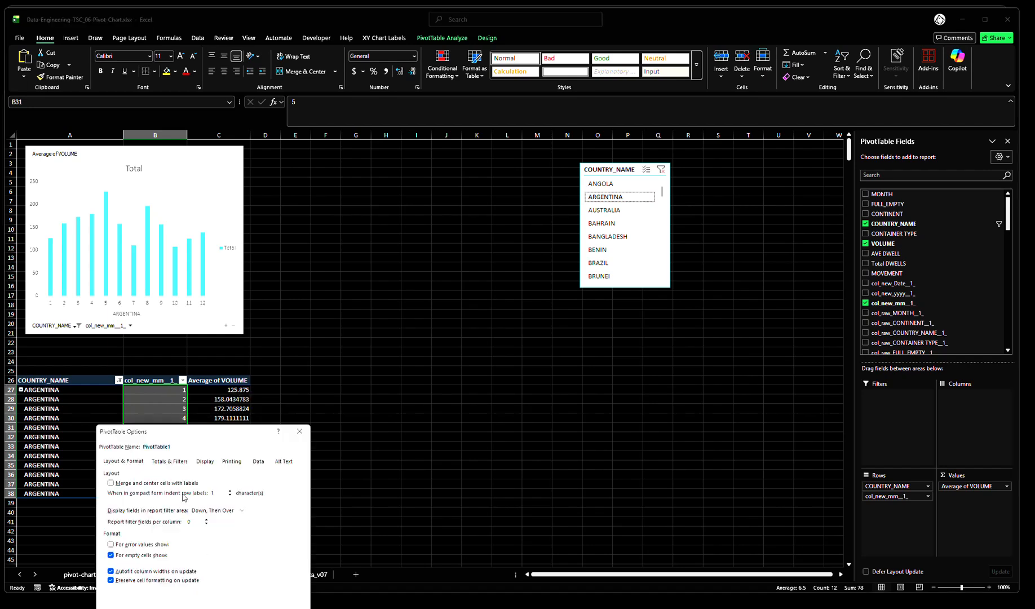
click(187, 446)
key(ctrl+a)
text(pt)
key(Return)
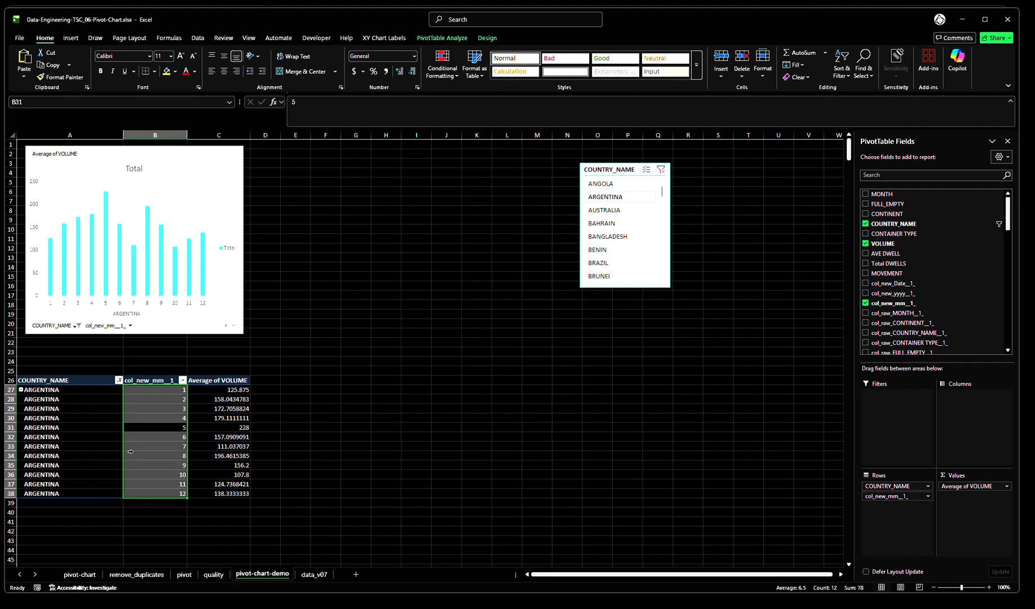
click(326, 431)
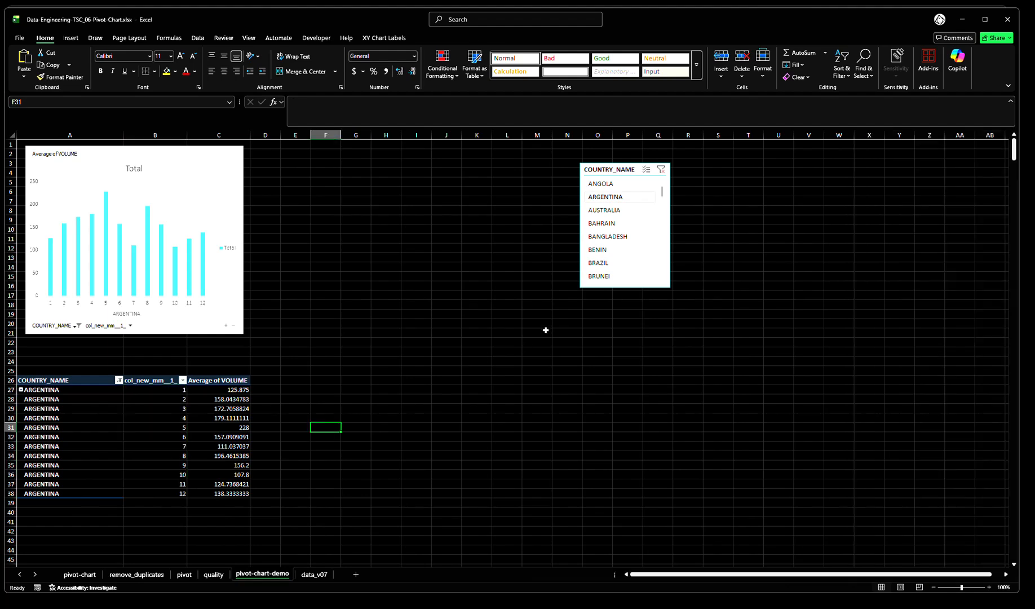
Check the COUNTRY_NAME slicer's report connections for the renamed pt_Volume pivot table and close the list
right_click(618, 249)
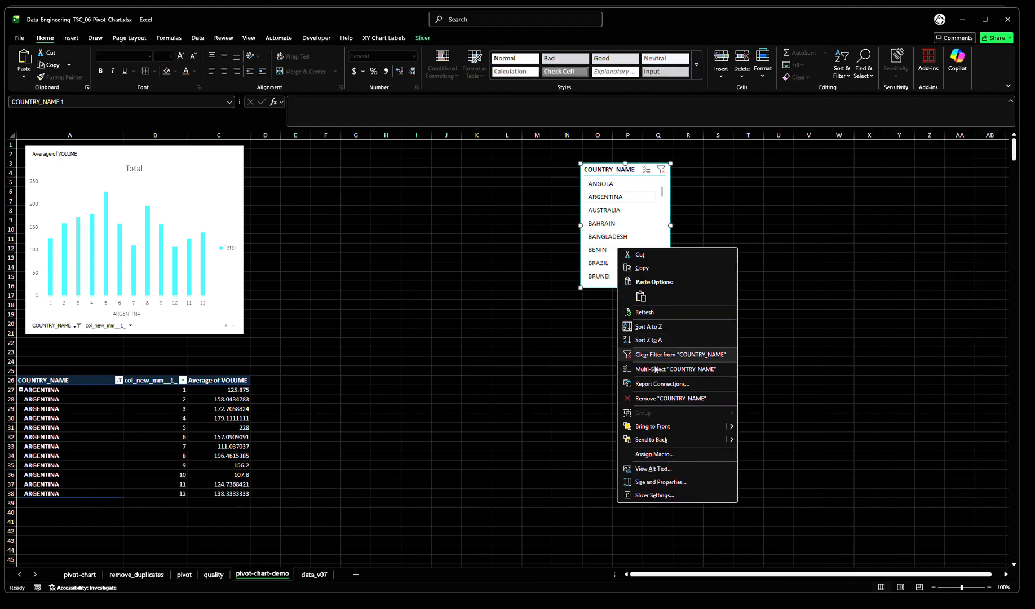
click(660, 384)
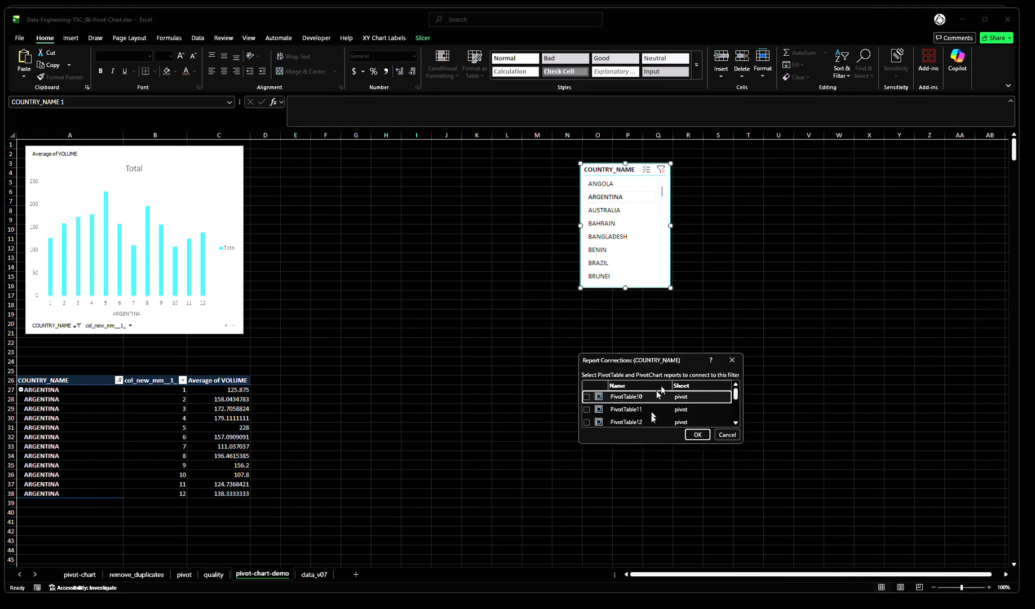
scroll(653, 409, down, 5)
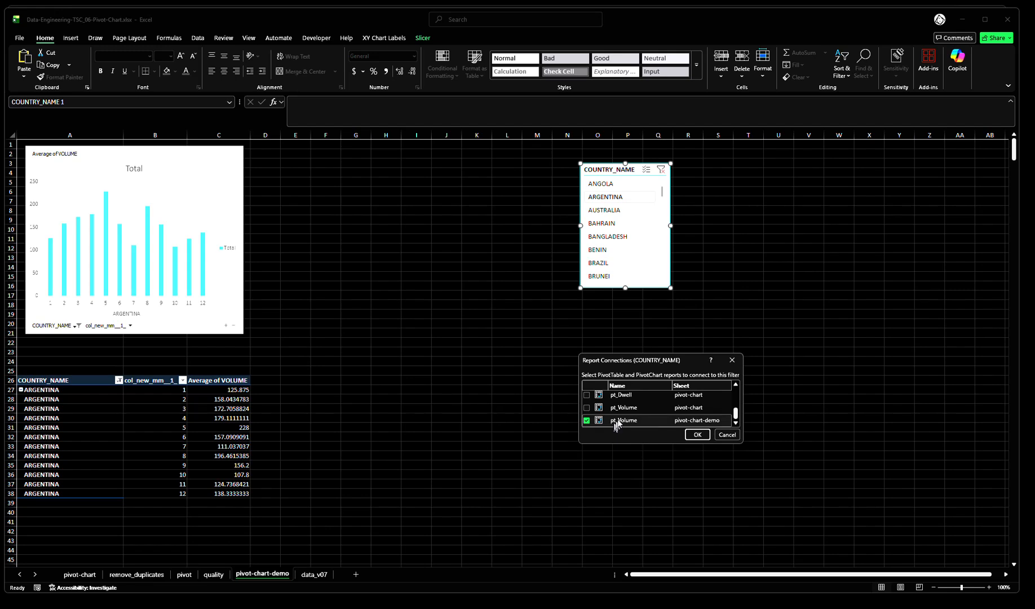
drag(741, 443, 811, 533)
click(794, 524)
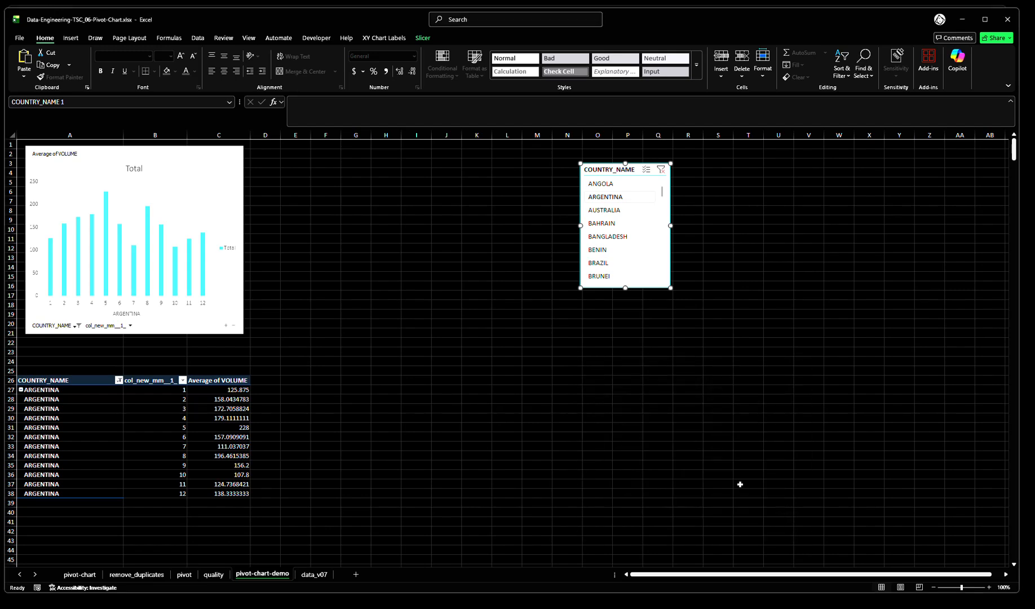
click(658, 446)
Filter by AUSTRALIA and then BAHRAIN with the slicer, and shift the slicer slightly down to start near row 5
click(615, 210)
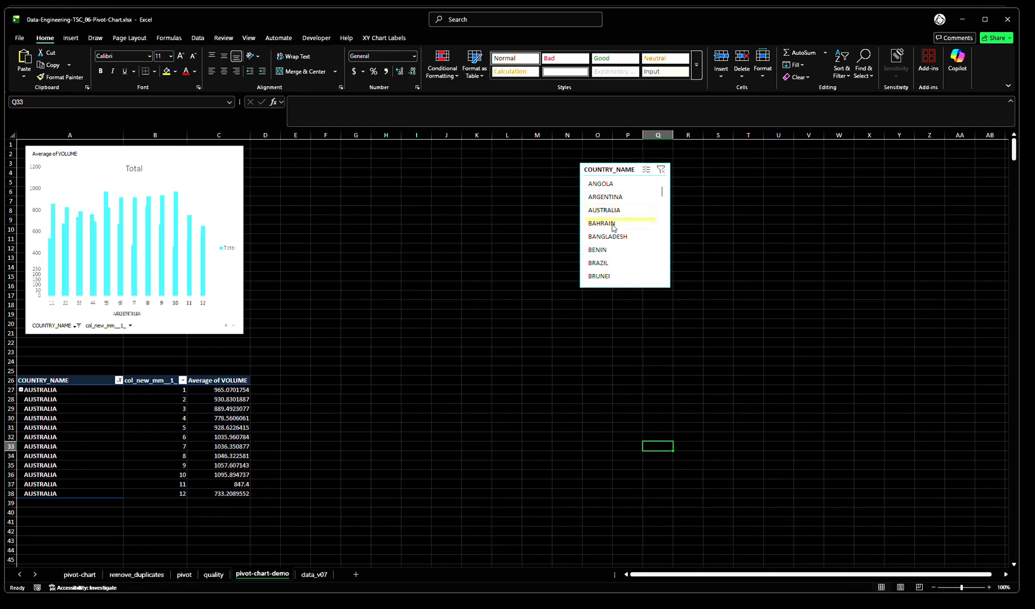
click(620, 223)
drag(619, 167, 604, 187)
click(435, 277)
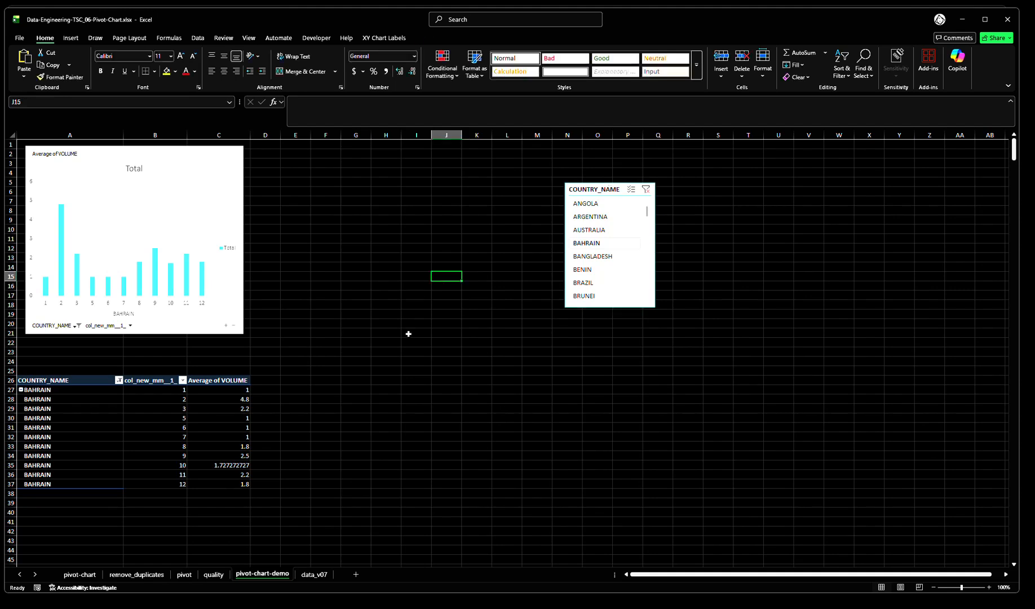
drag(38, 134, 228, 141)
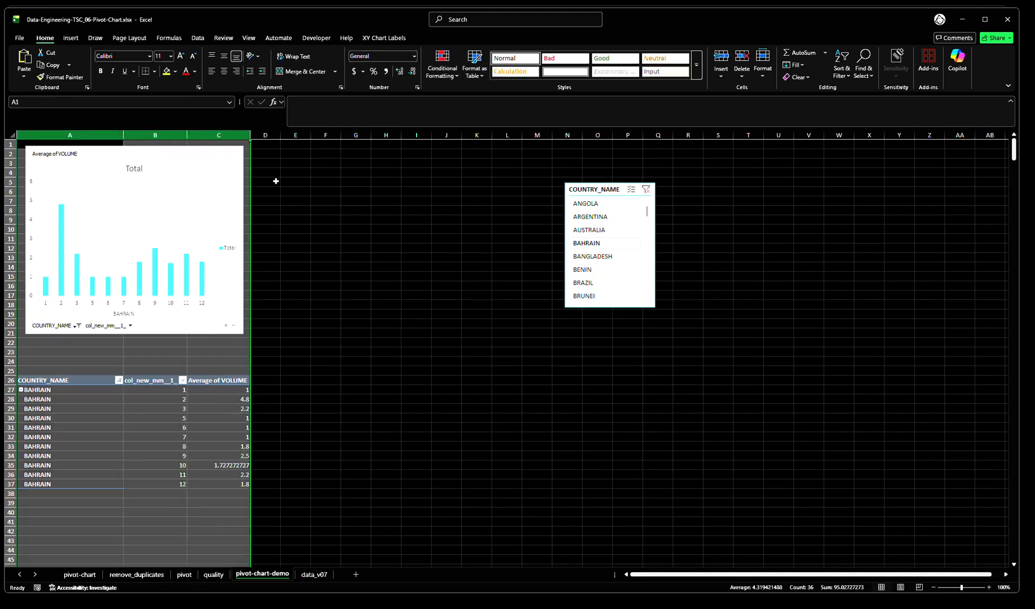
key(BackSpace)
click(357, 231)
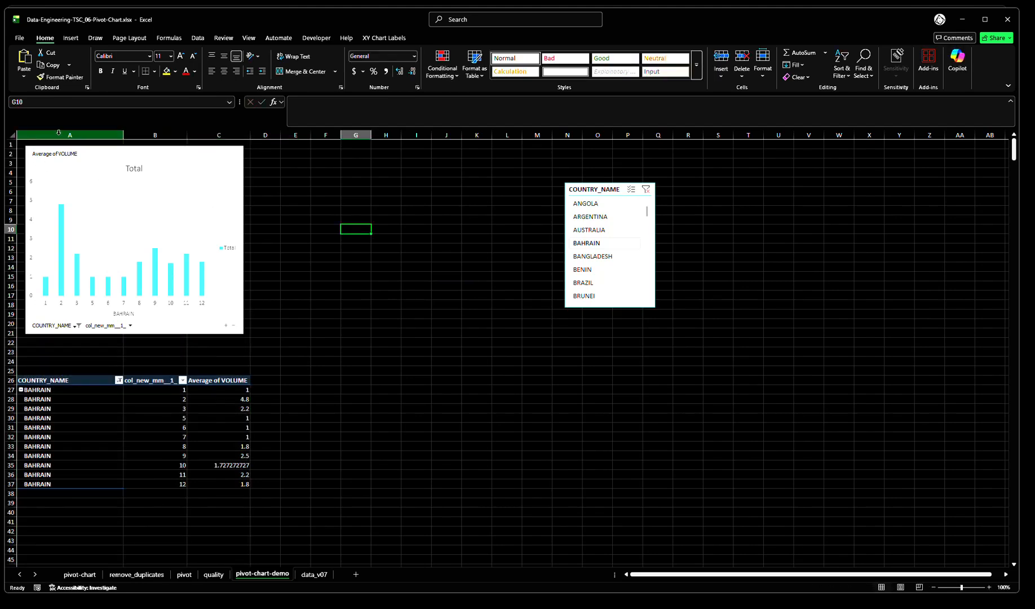
Copy columns A to C with the volume pivot table and its chart, and paste them starting at cell E1
drag(67, 135, 227, 135)
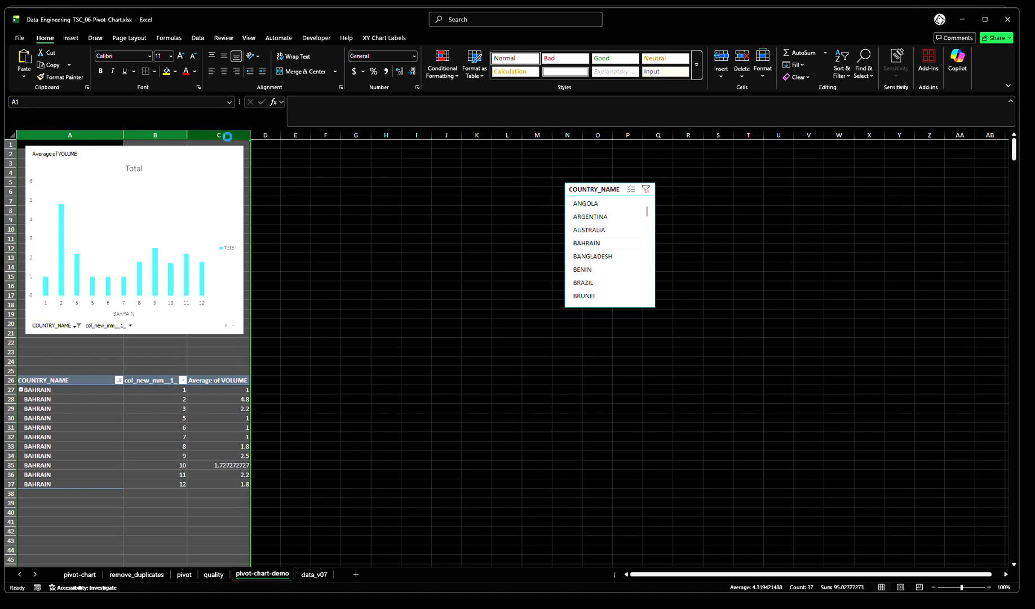
key(ctrl+c)
click(268, 144)
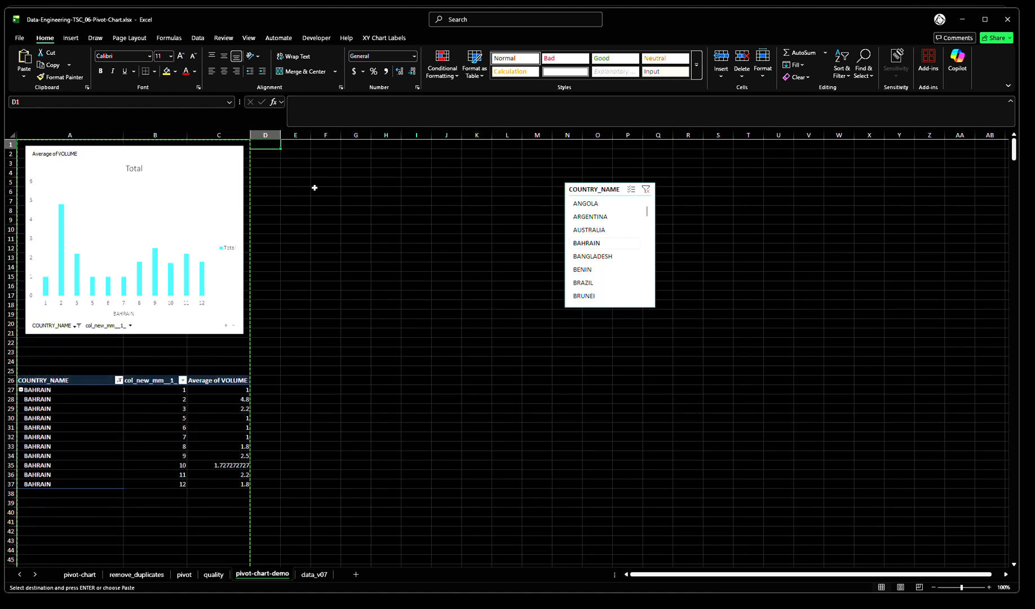
click(298, 144)
key(ctrl+v)
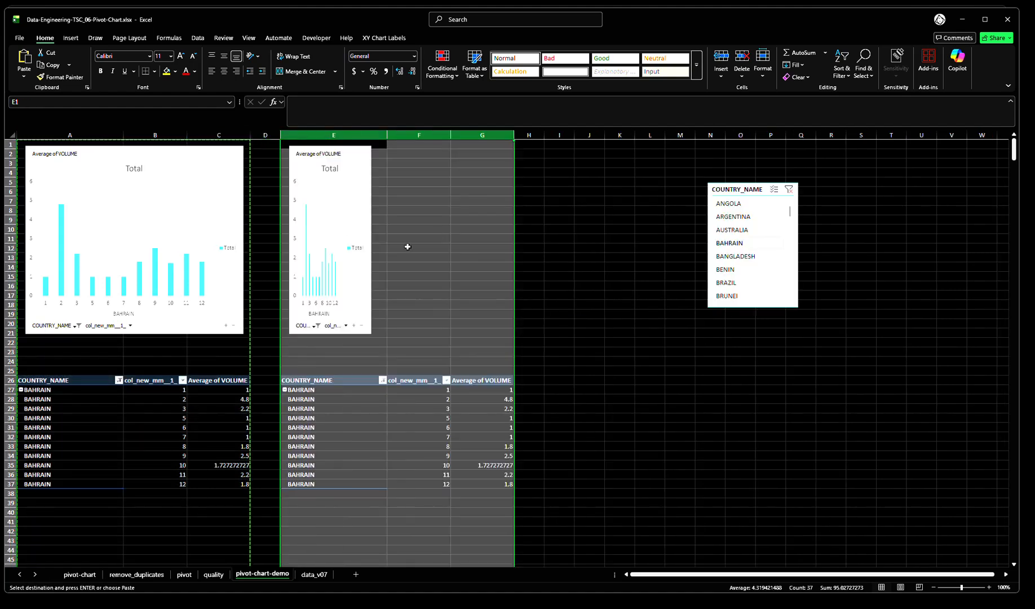
Resize the pasted chart very slightly narrower so it spans columns E to G above the copied pivot table
click(581, 241)
click(356, 219)
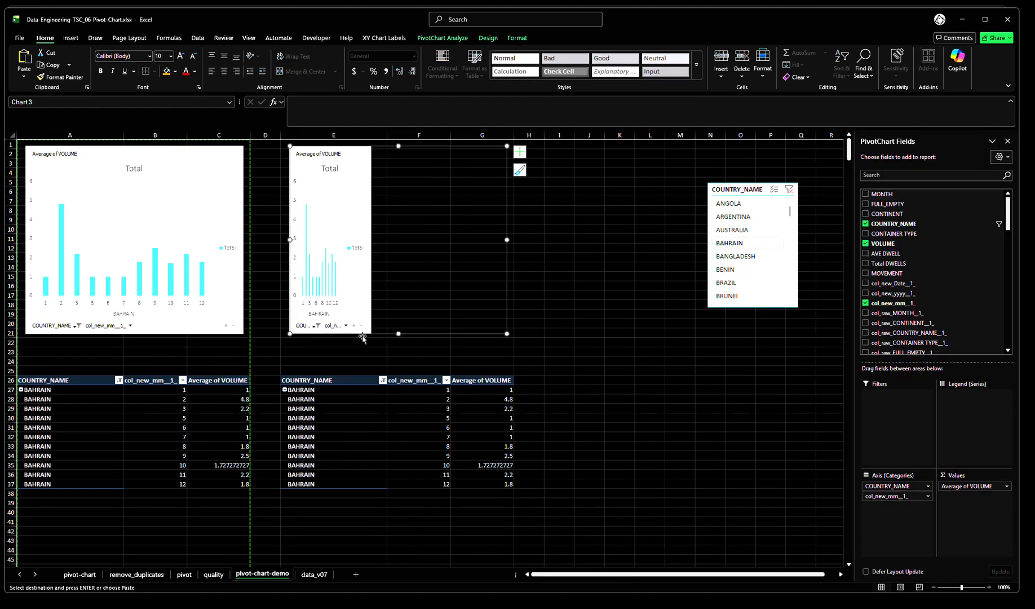
drag(506, 334, 505, 335)
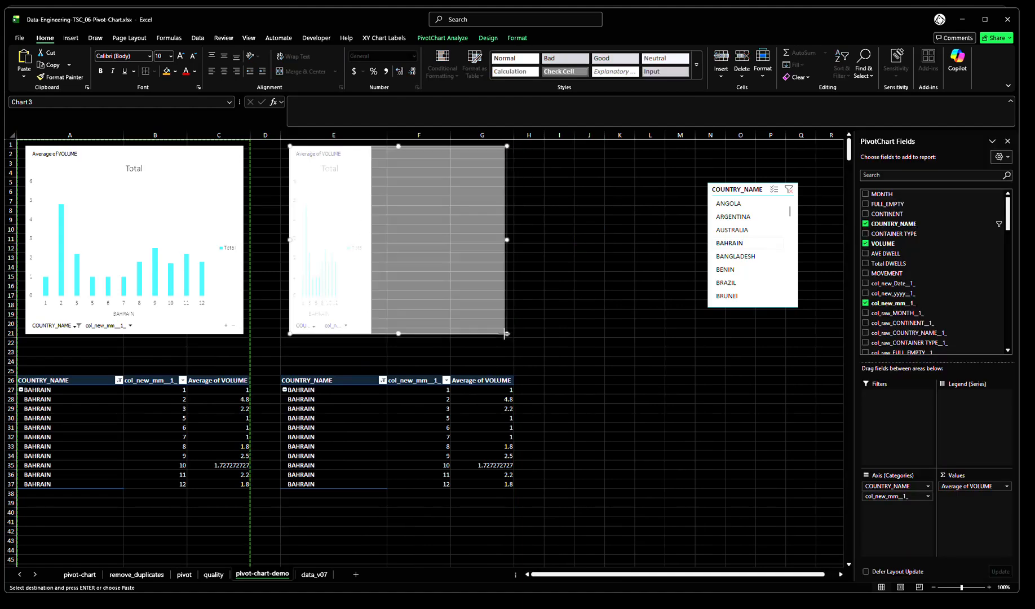
click(528, 332)
Replace Average of VOLUME with the AVE DWELL field in the values of the copied pivot table in columns E to G
click(407, 422)
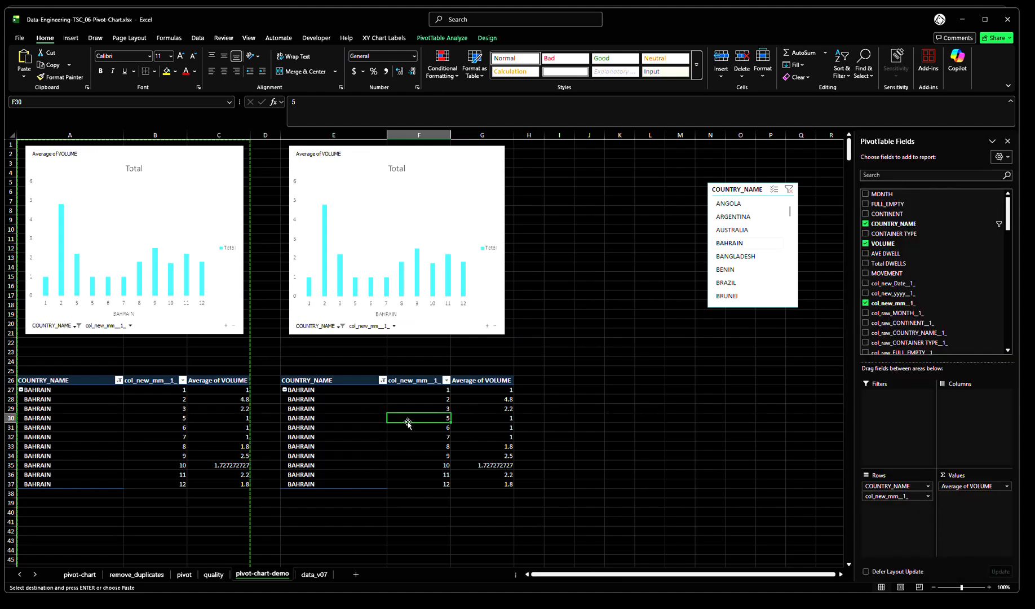
right_click(397, 419)
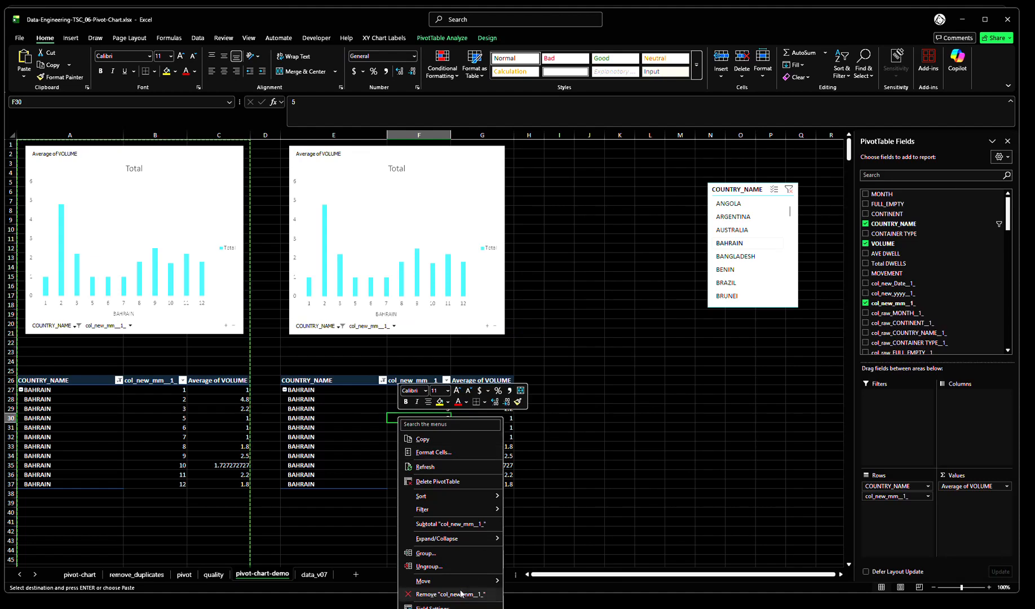
click(593, 465)
click(415, 429)
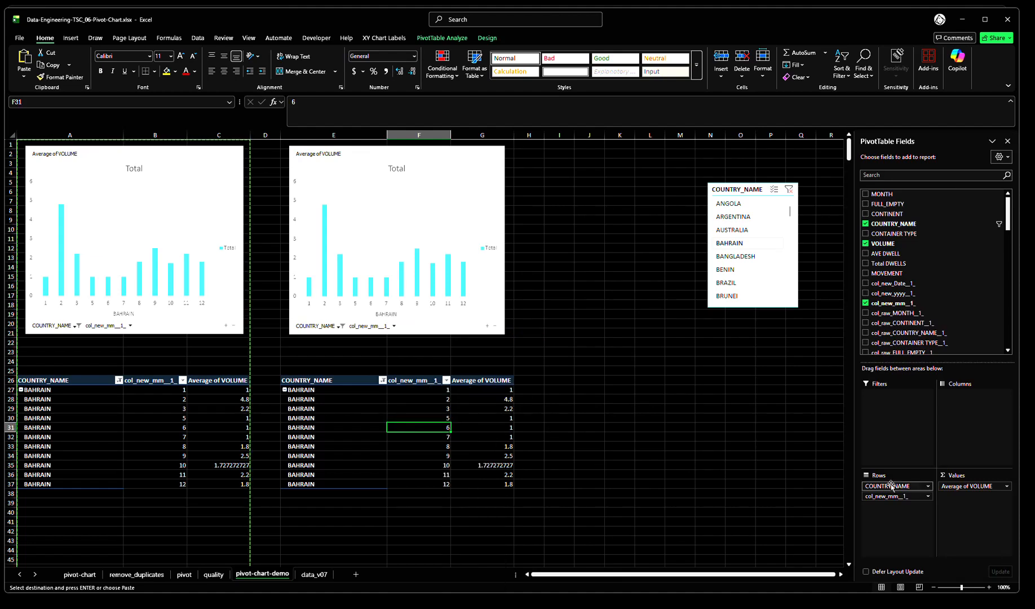
drag(960, 488, 945, 276)
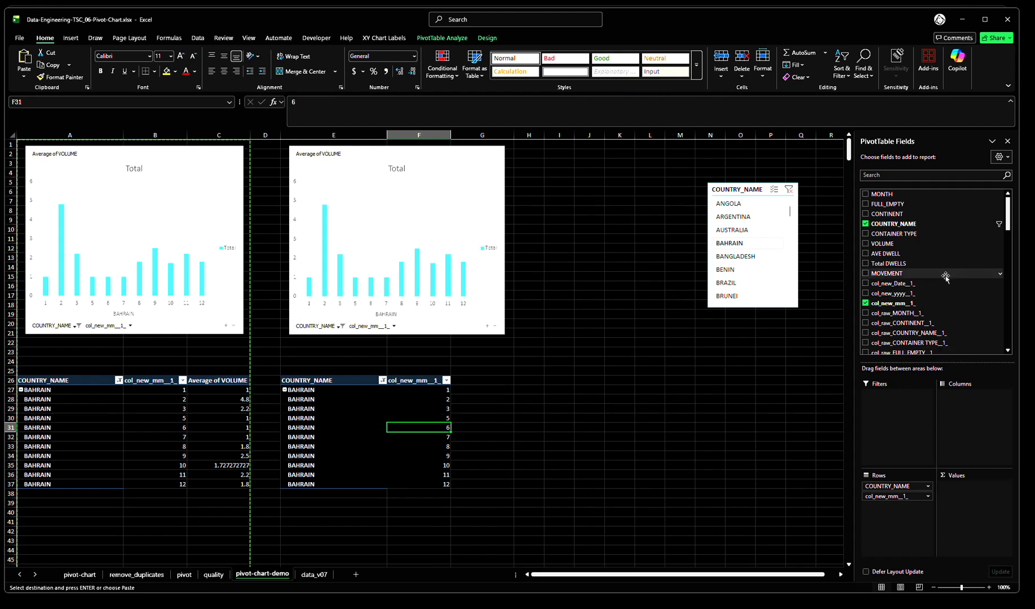
drag(885, 253, 981, 515)
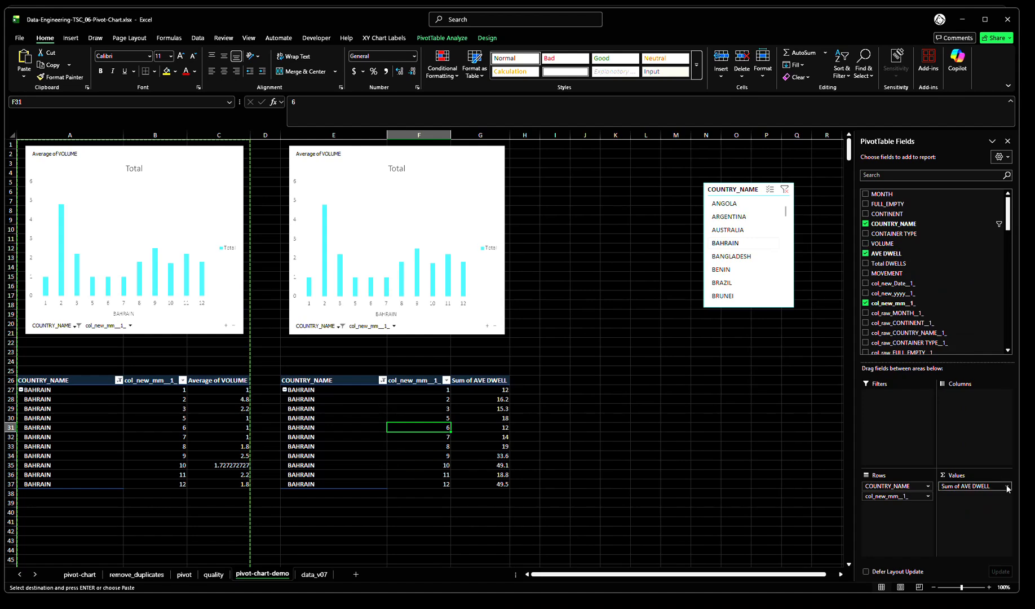
Summarize the AVE DWELL values in the copied pivot table by Average
click(1007, 486)
click(967, 597)
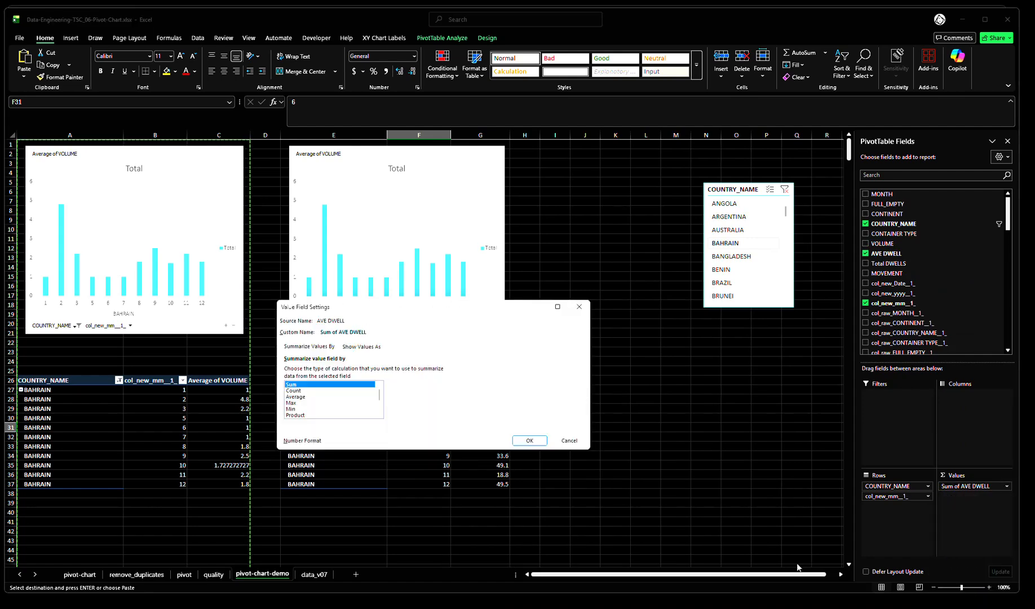
click(295, 396)
click(528, 442)
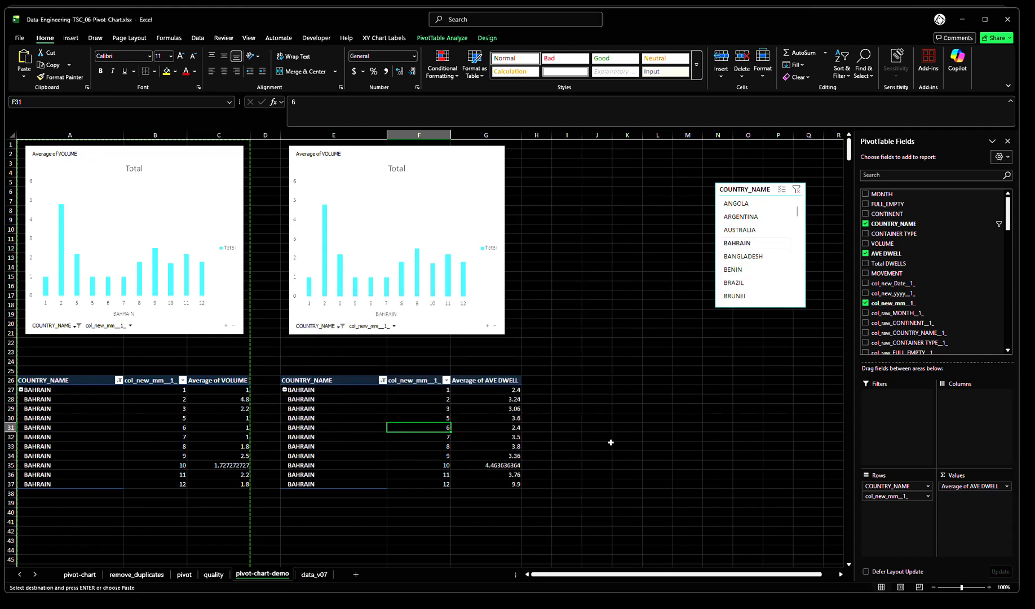
click(635, 401)
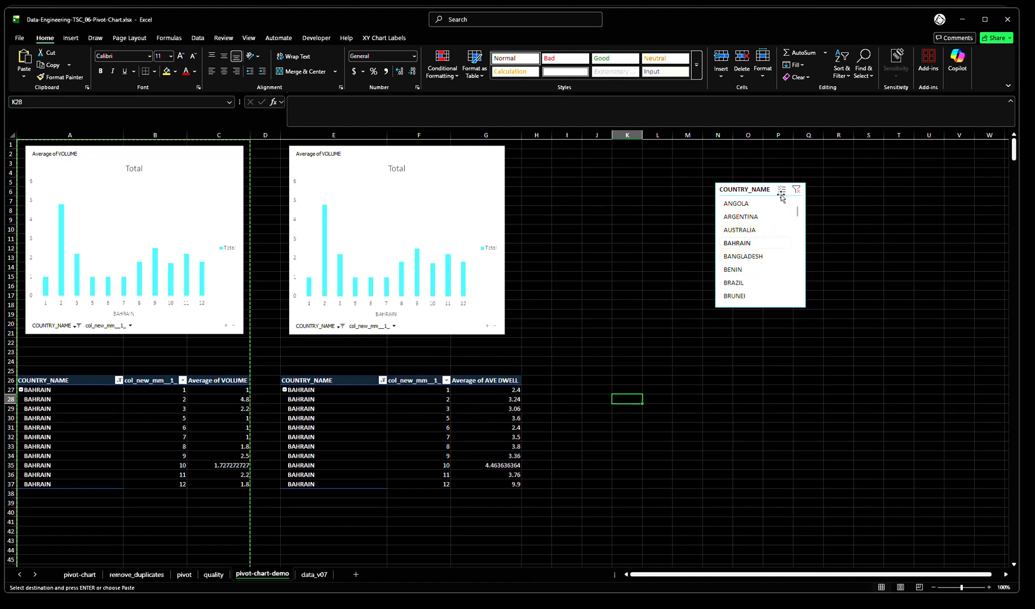
Move the COUNTRY_NAME slicer closer to the charts and filter with it by ANGOLA and then ARGENTINA
drag(782, 196, 701, 194)
click(655, 205)
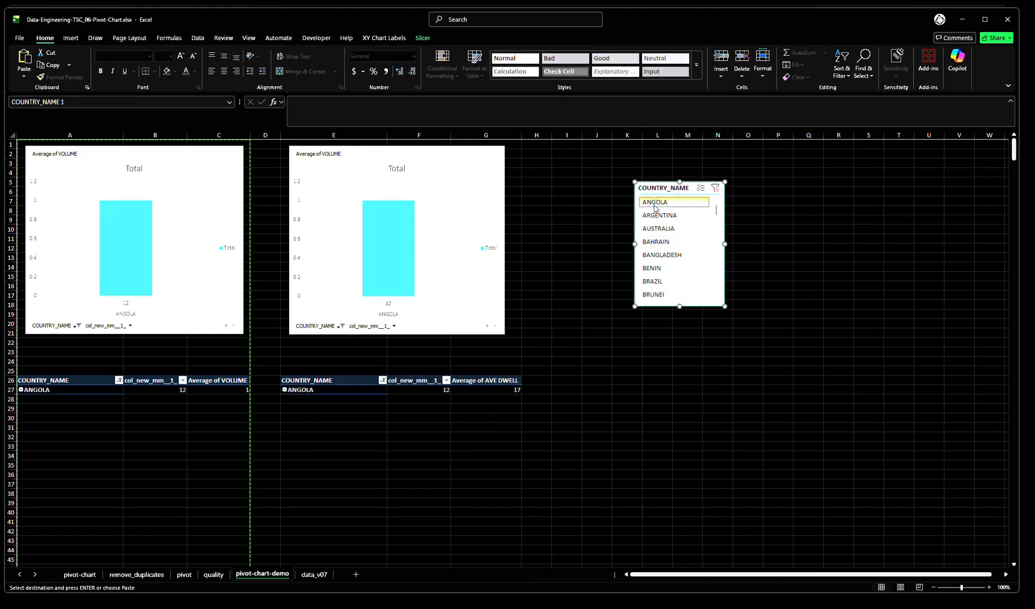
click(659, 219)
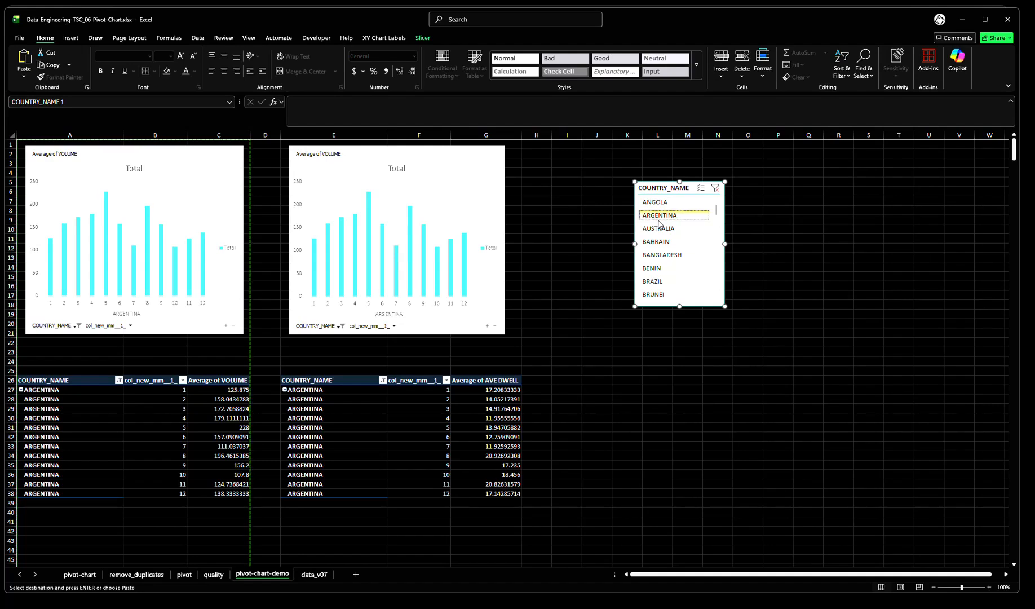
Try to change the copied chart's data by removing Average of VOLUME from its values
click(499, 410)
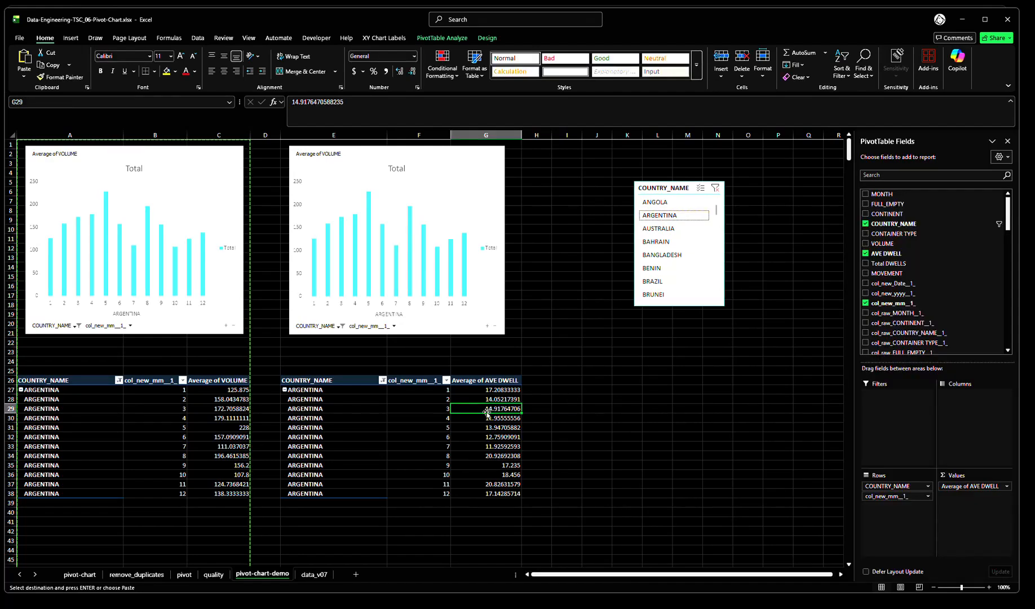
click(471, 162)
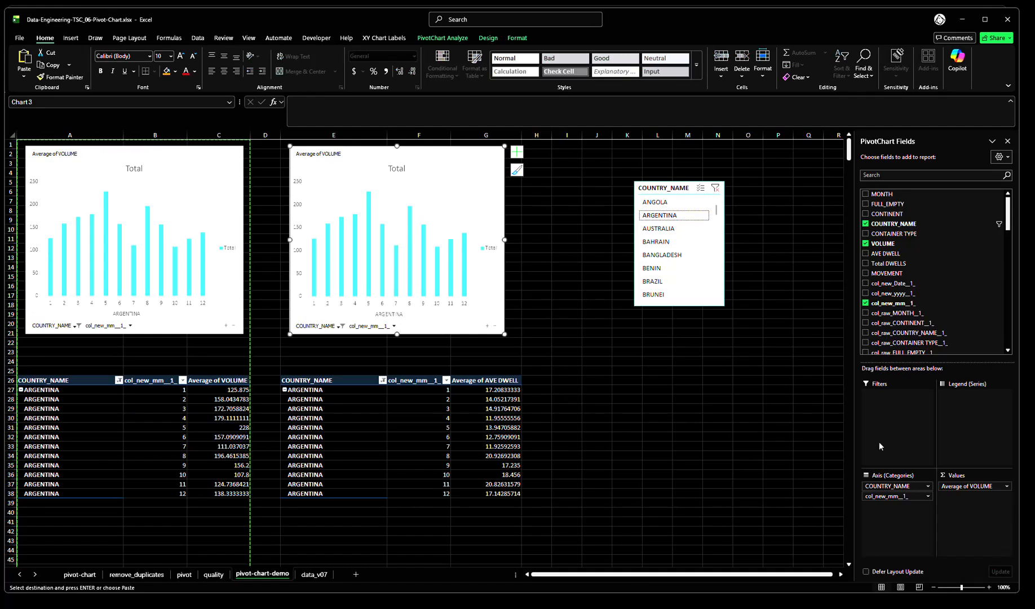
drag(973, 486, 971, 266)
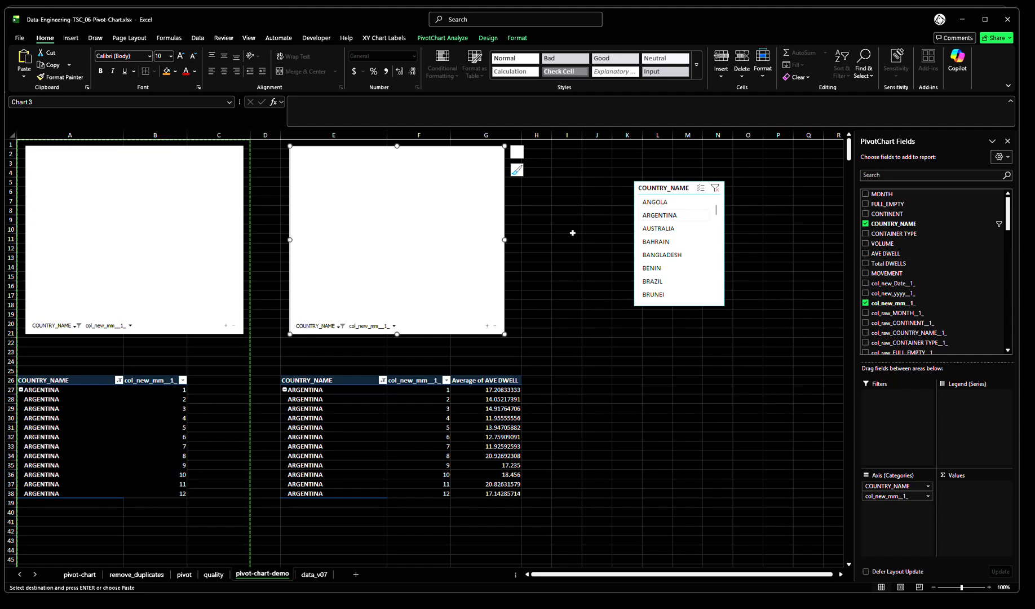
Put VOLUME back into the copied chart's values and summarize it by Average
drag(885, 246, 969, 488)
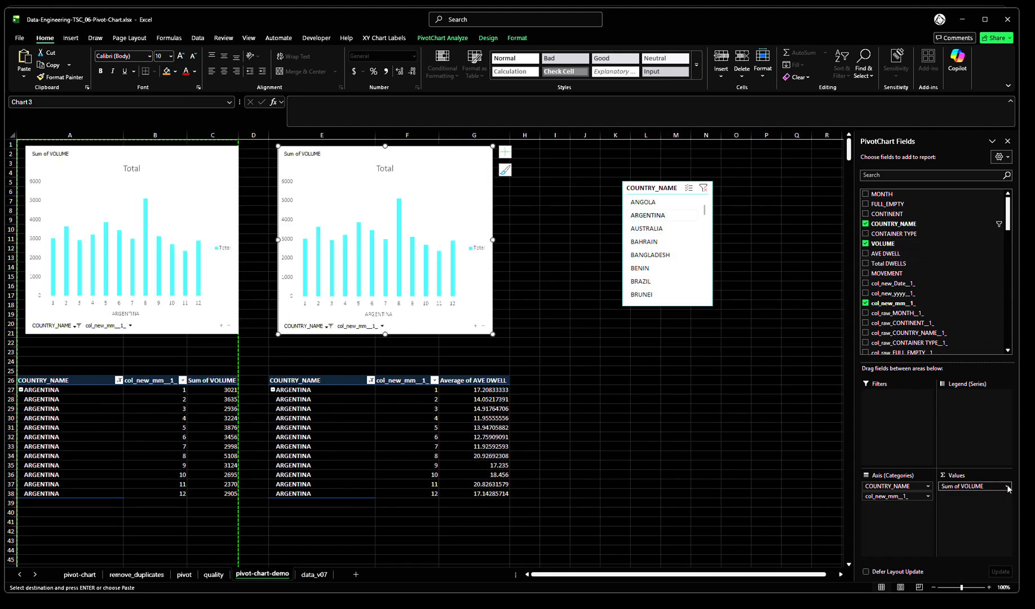
click(1007, 486)
click(914, 604)
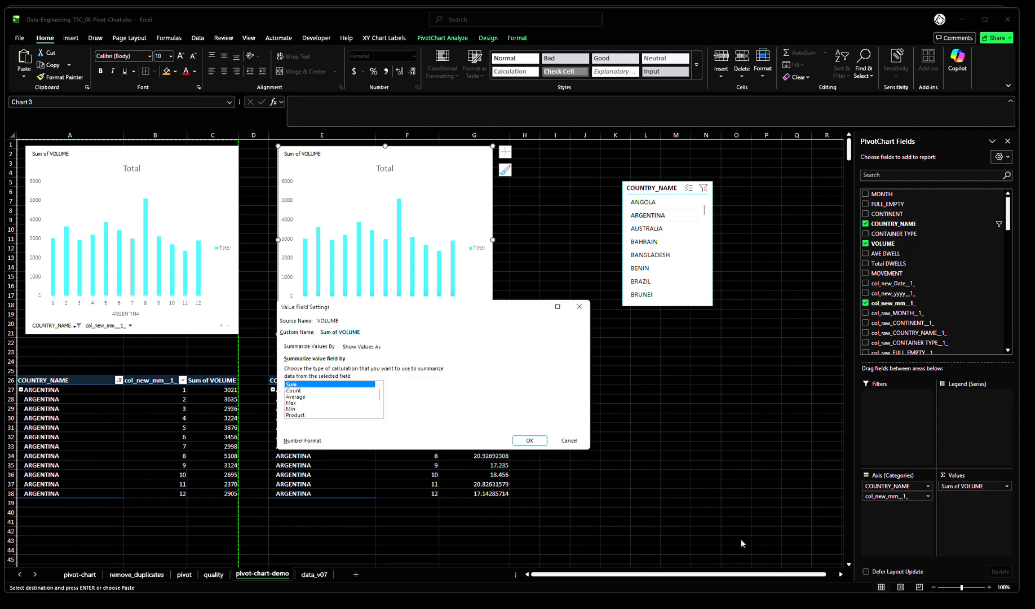
click(300, 397)
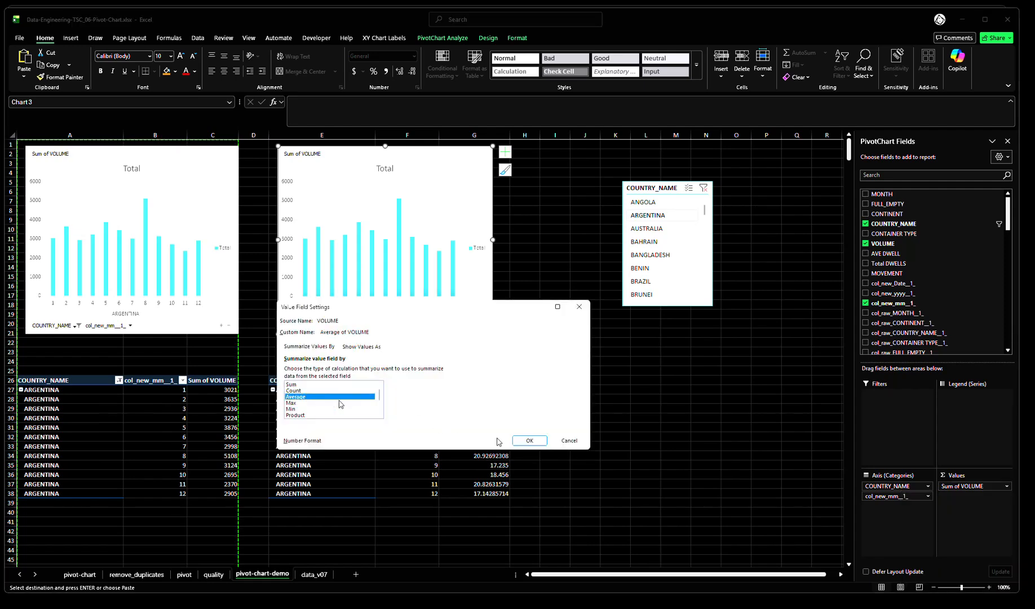
click(531, 441)
click(711, 418)
Delete the copied volume chart above the AVE DWELL pivot table
click(493, 164)
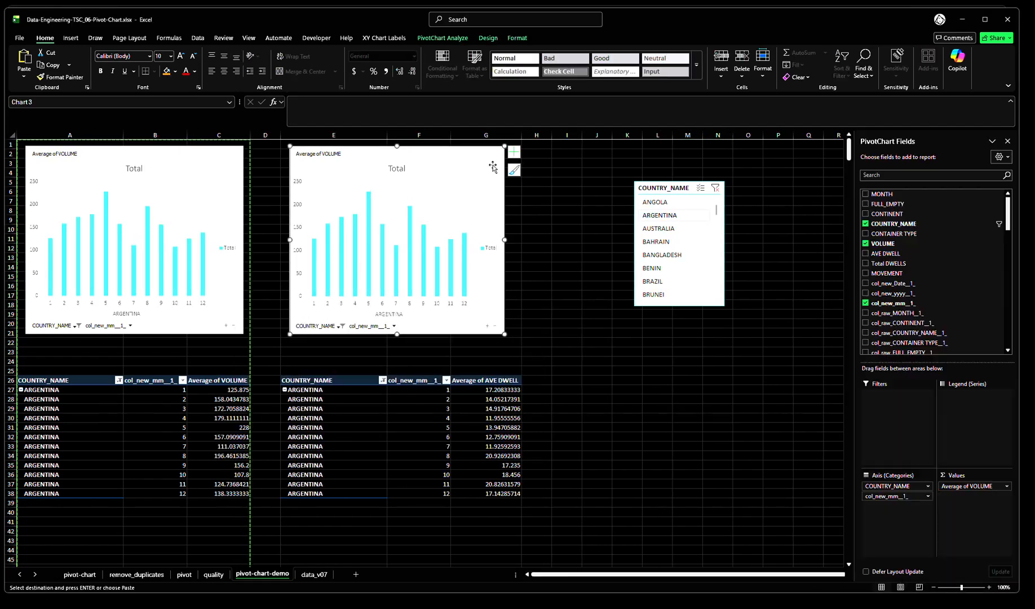
key(Delete)
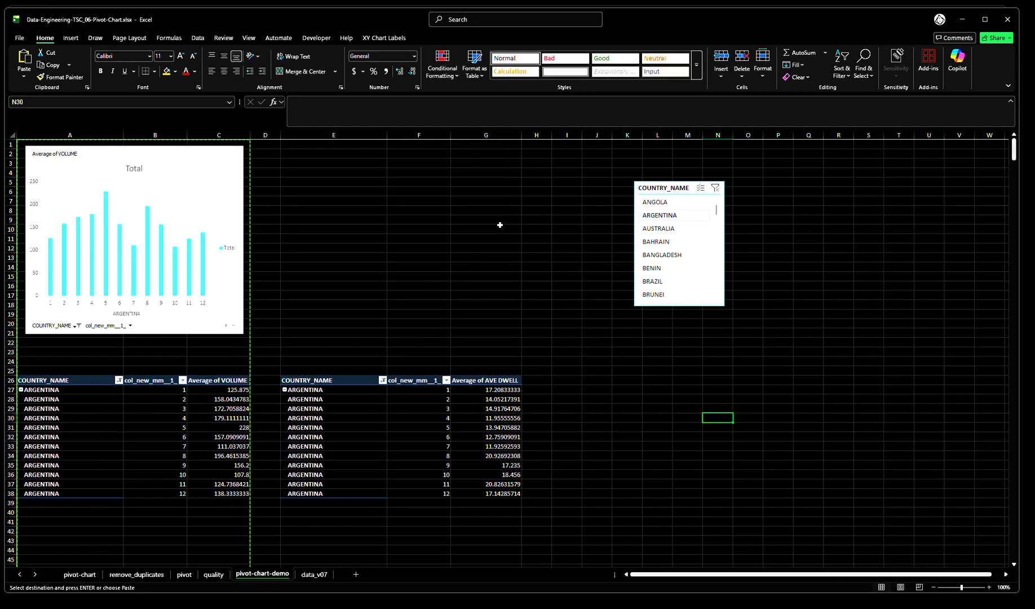
click(499, 225)
Insert a column pivot chart based on the AVE DWELL pivot table
drag(399, 429, 485, 427)
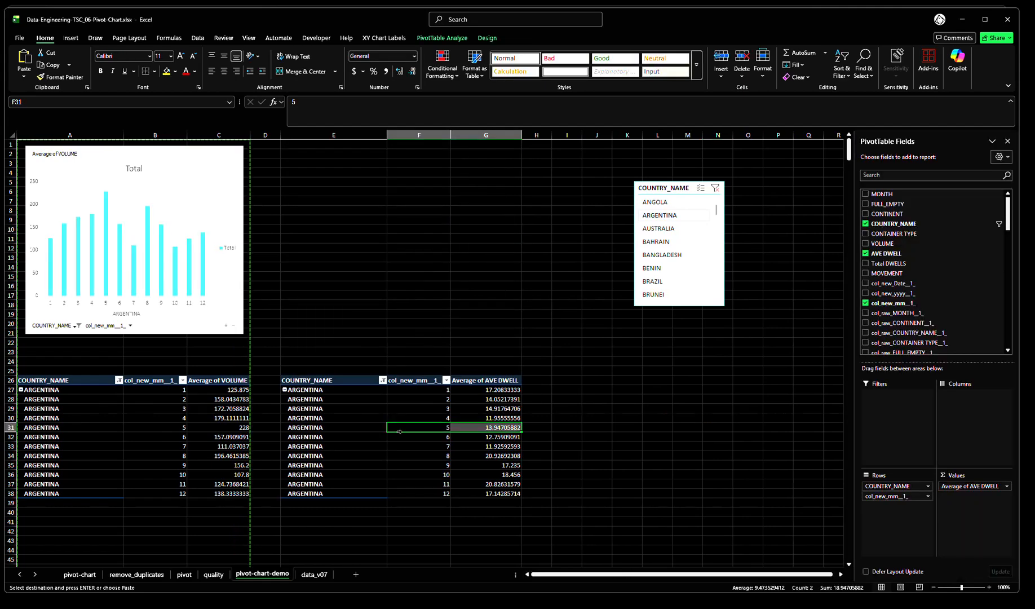
click(71, 38)
click(314, 74)
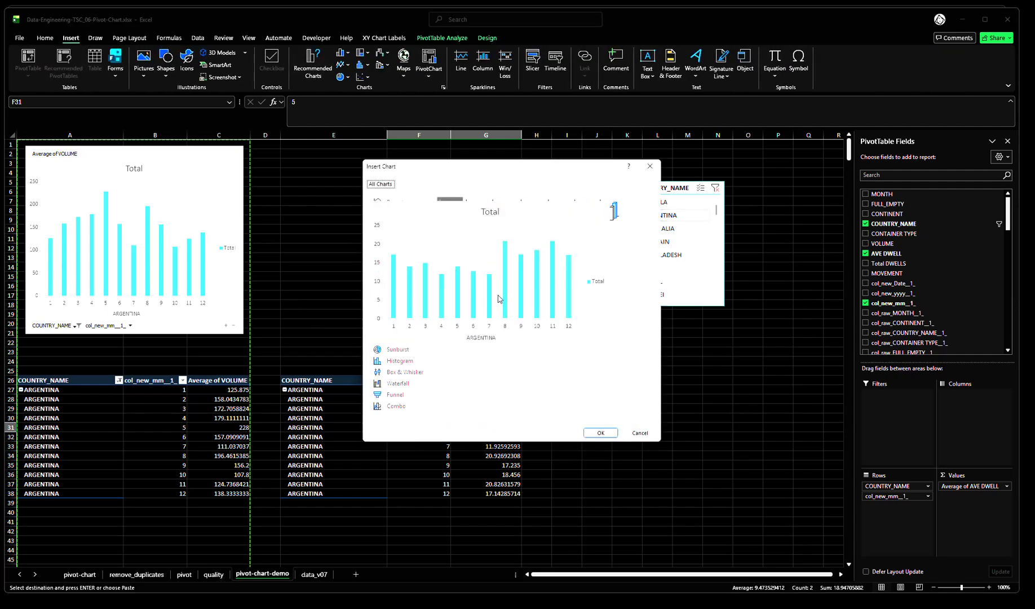
click(601, 433)
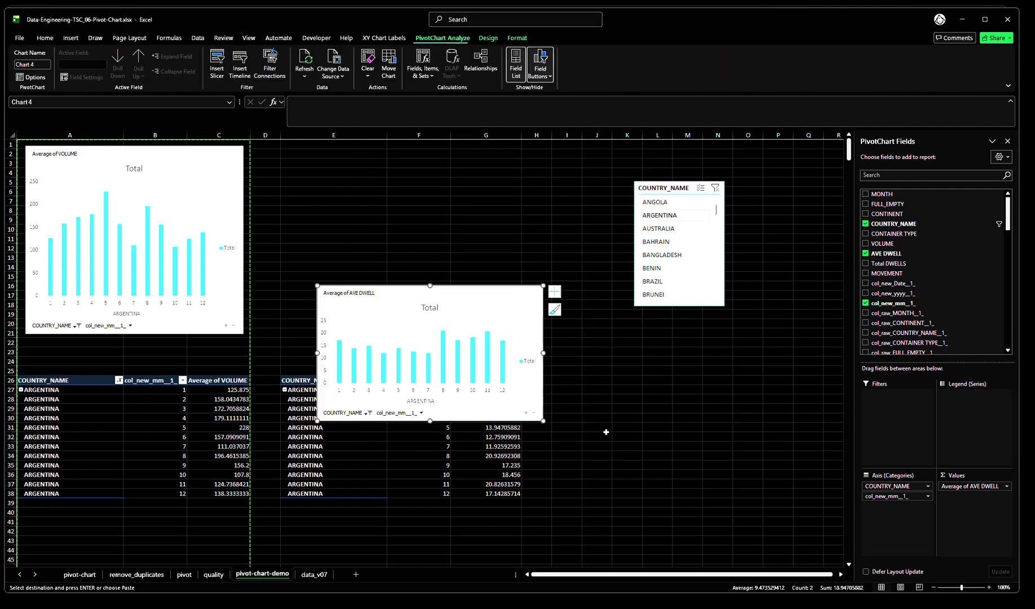
Place the AVE DWELL chart above its pivot table, enlarge it to about row 21, and clear the pending copy selection
drag(516, 295, 488, 158)
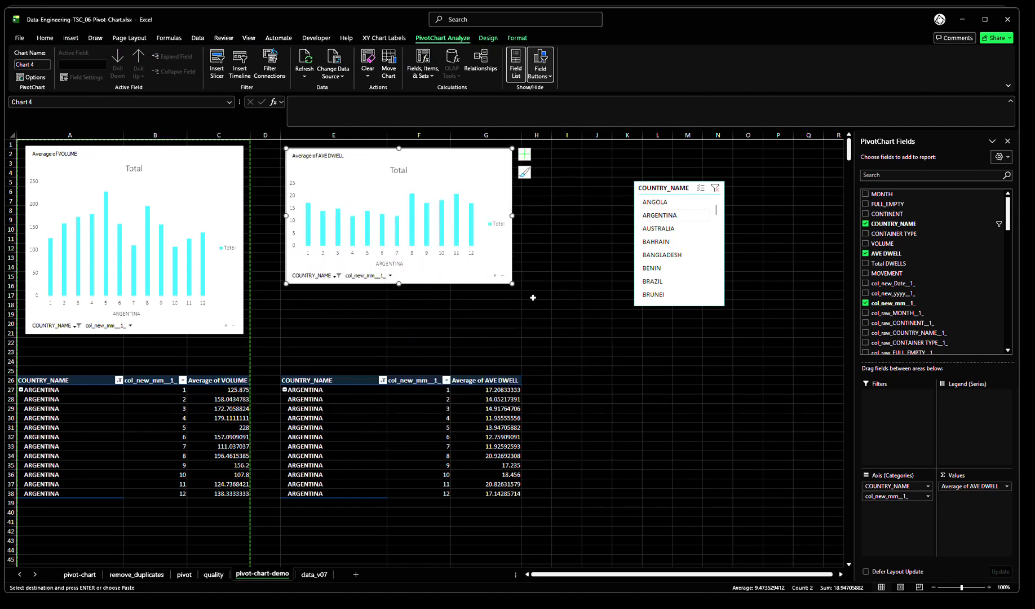
drag(512, 284, 520, 337)
click(570, 371)
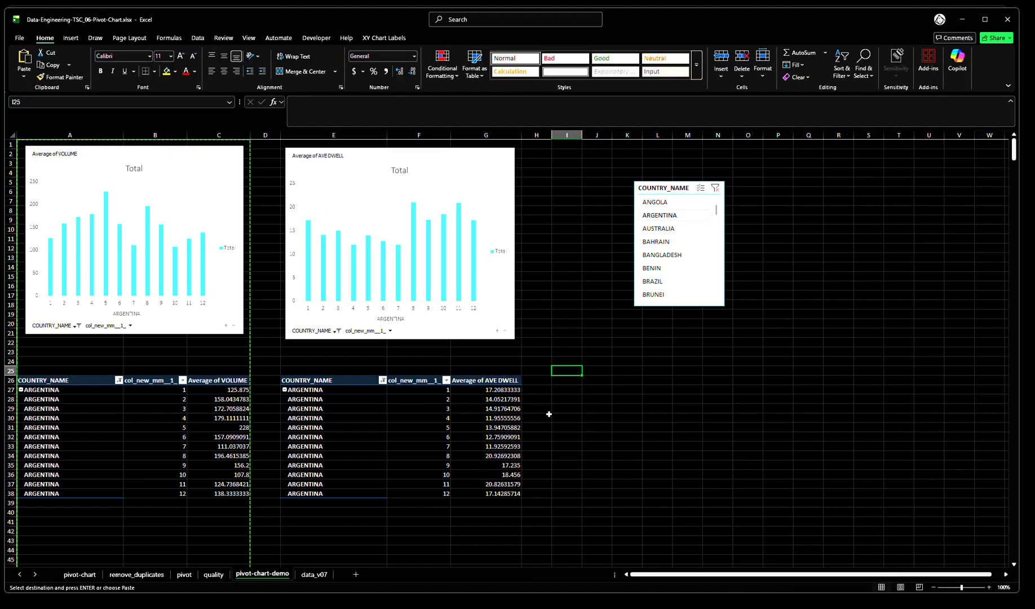
click(576, 407)
key(Escape)
Filter by BAHRAIN and then BANGLADESH with the slicer, and move the slicer up to start near row 2
click(655, 242)
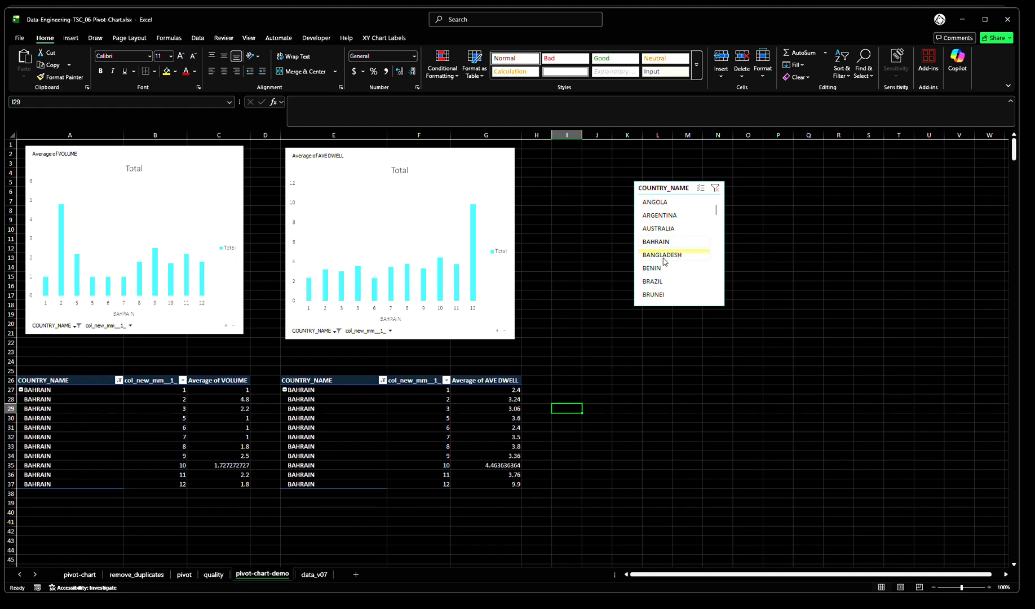
click(663, 257)
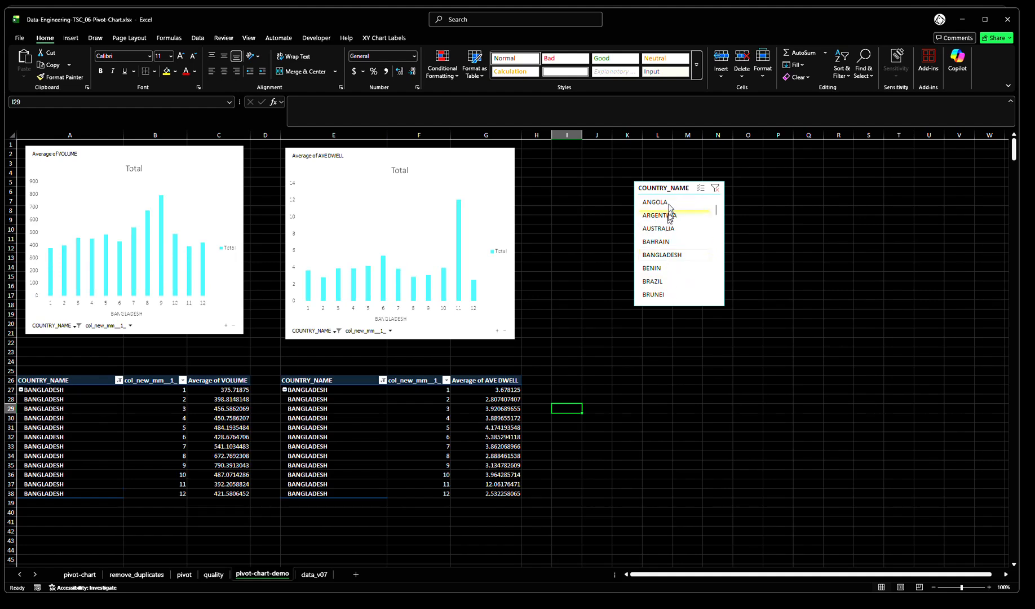
drag(671, 187, 691, 160)
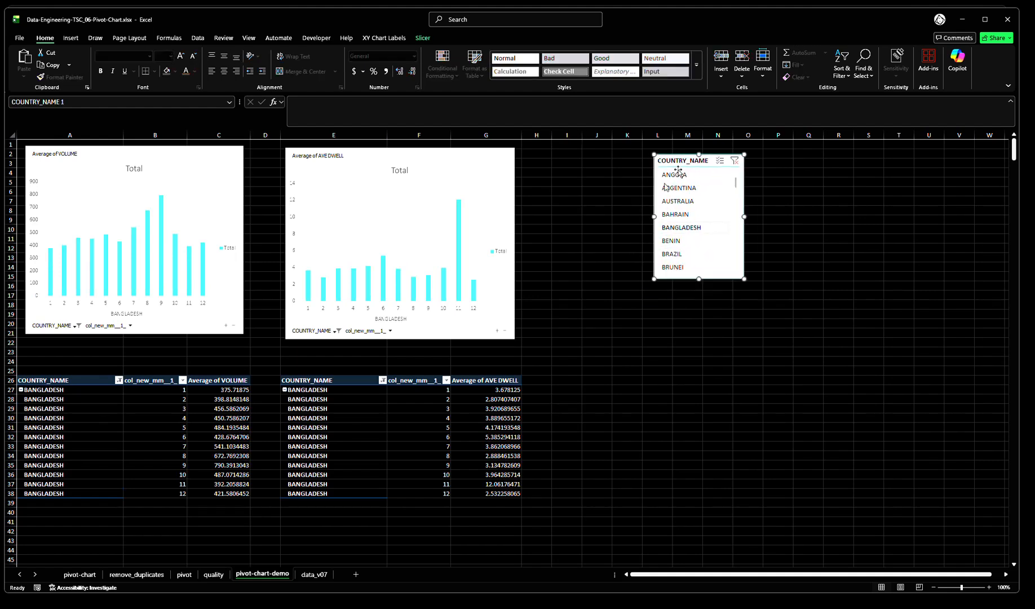
click(623, 370)
Review which pivot tables the COUNTRY_NAME slicer is connected to, leaving the connections as they are
right_click(681, 229)
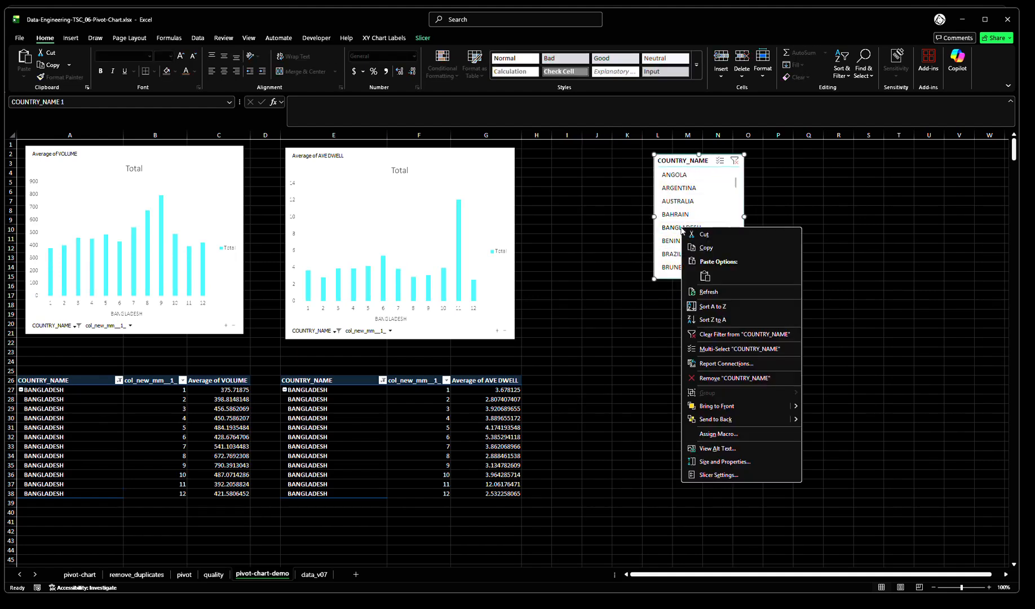
click(728, 364)
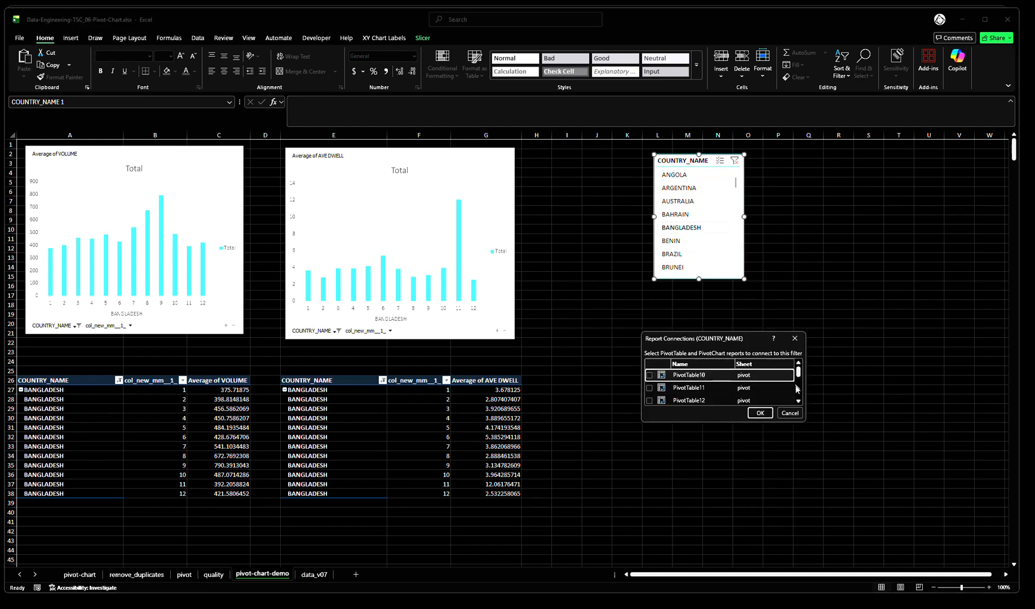
drag(807, 421, 870, 548)
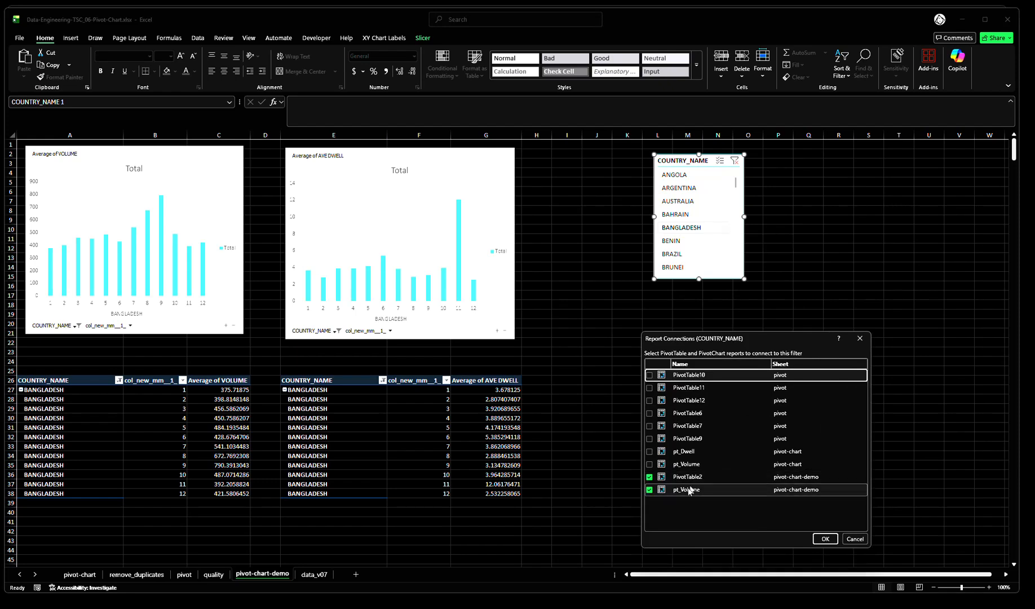
click(855, 539)
Rename the AVE DWELL pivot table as pt_Dwell
right_click(443, 410)
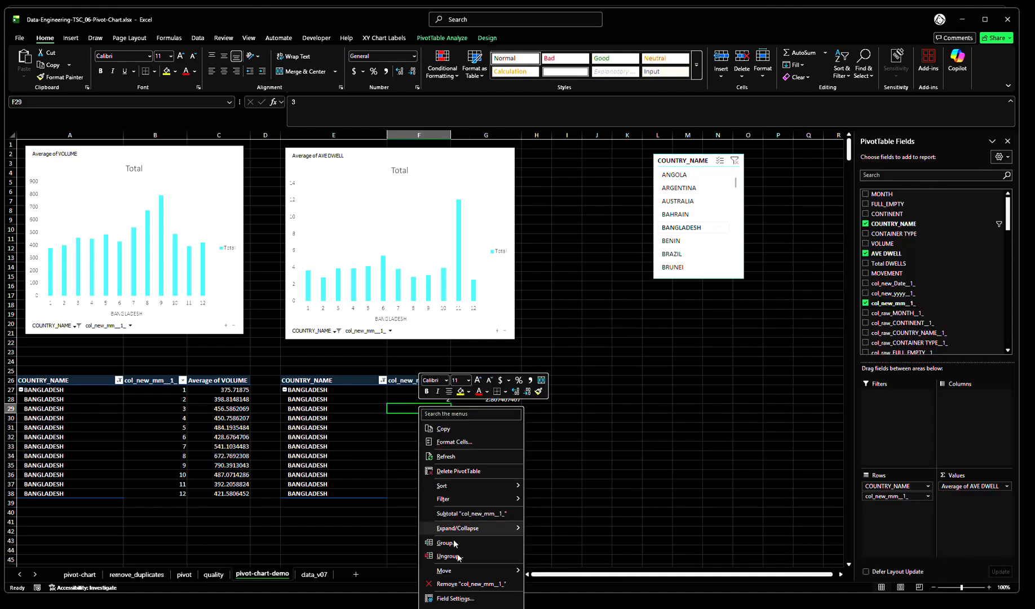
click(456, 608)
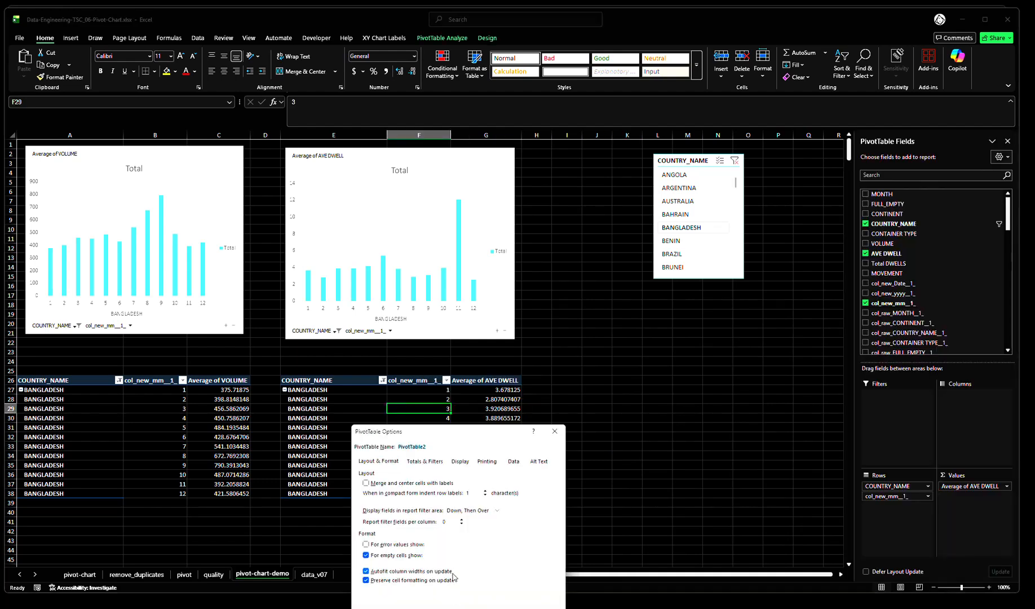
text(p)
key(Return)
click(657, 418)
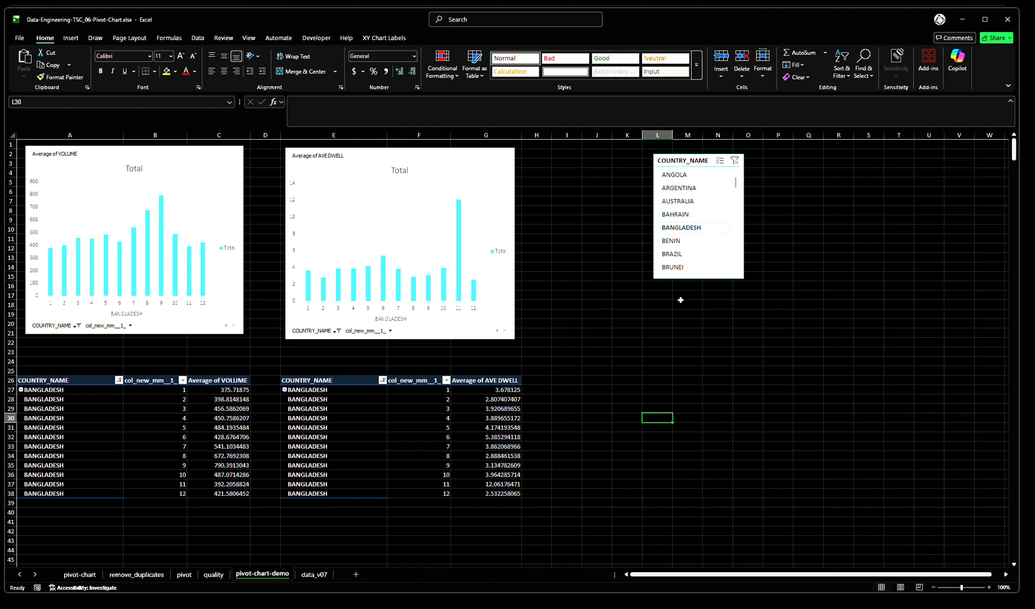
Check the COUNTRY_NAME slicer's report connections again for the renamed pt_Dwell table
click(685, 233)
right_click(685, 232)
click(735, 373)
drag(817, 428, 881, 554)
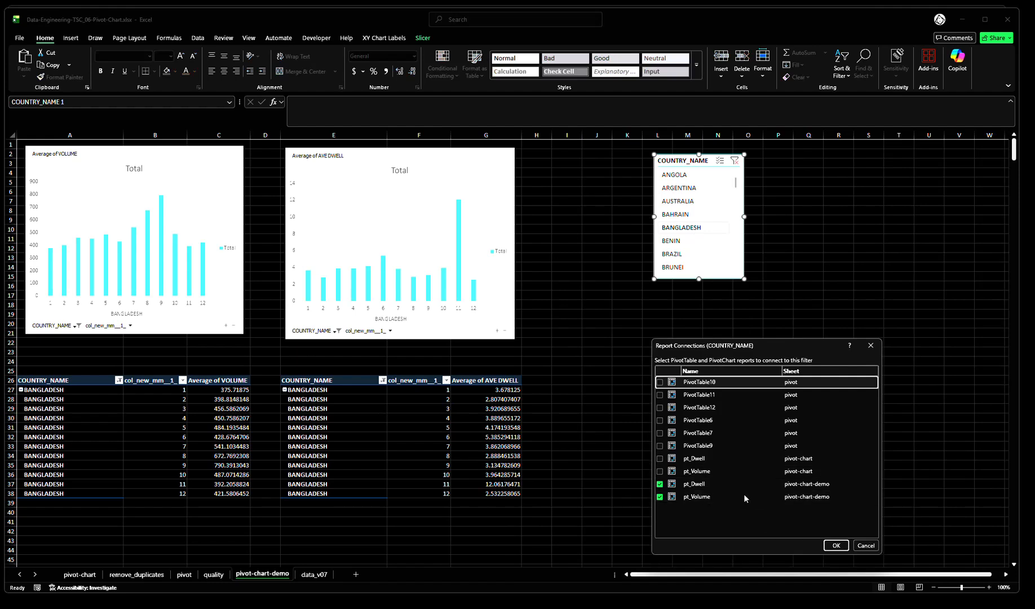
click(865, 546)
click(688, 389)
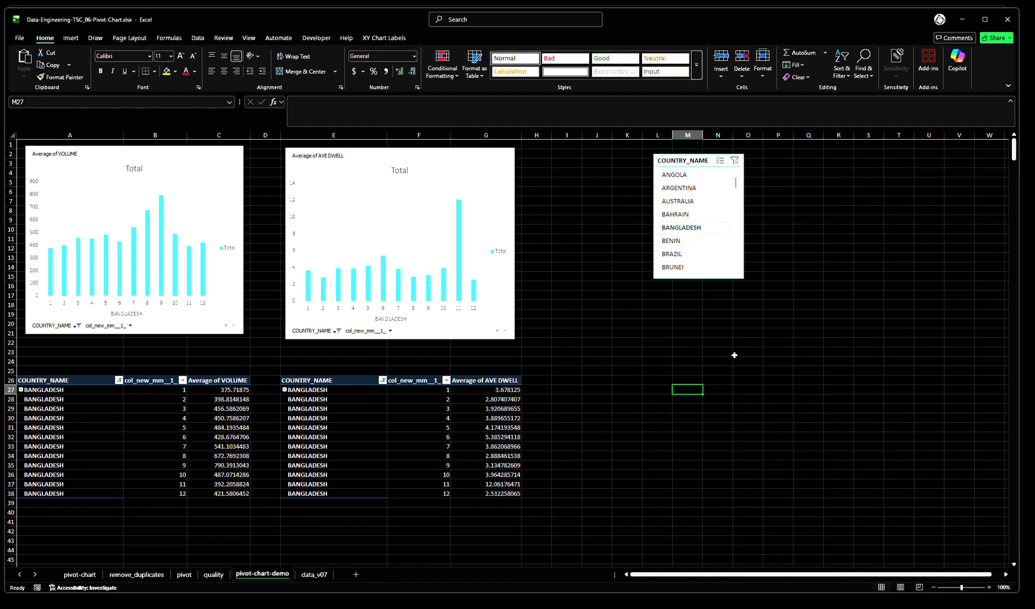
Shift the COUNTRY_NAME slicer slightly down and right so it spans about columns L to O
mouse_move(682, 163)
mouse_down()
mouse_move(697, 167)
mouse_move(673, 168)
mouse_move(682, 165)
mouse_up()
click(609, 408)
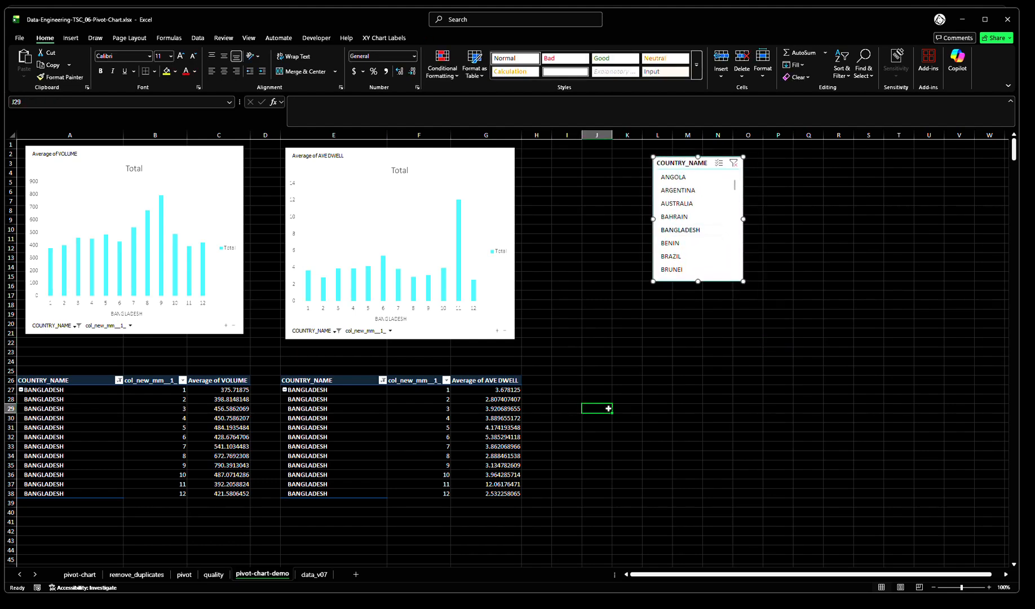
drag(701, 167, 715, 167)
Insert a CONTINENT slicer for the volume pivot table
click(159, 425)
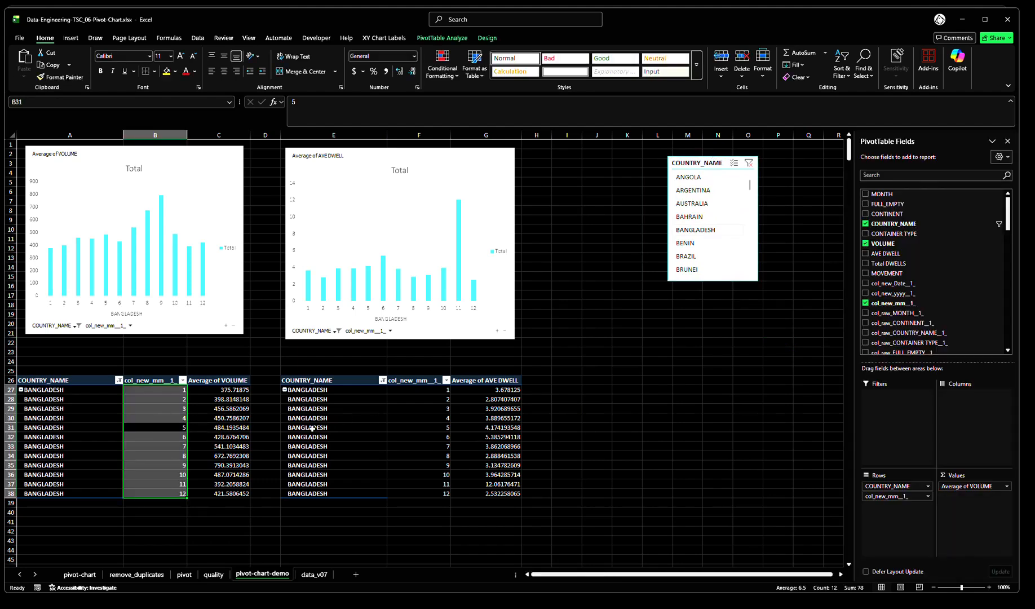
click(72, 39)
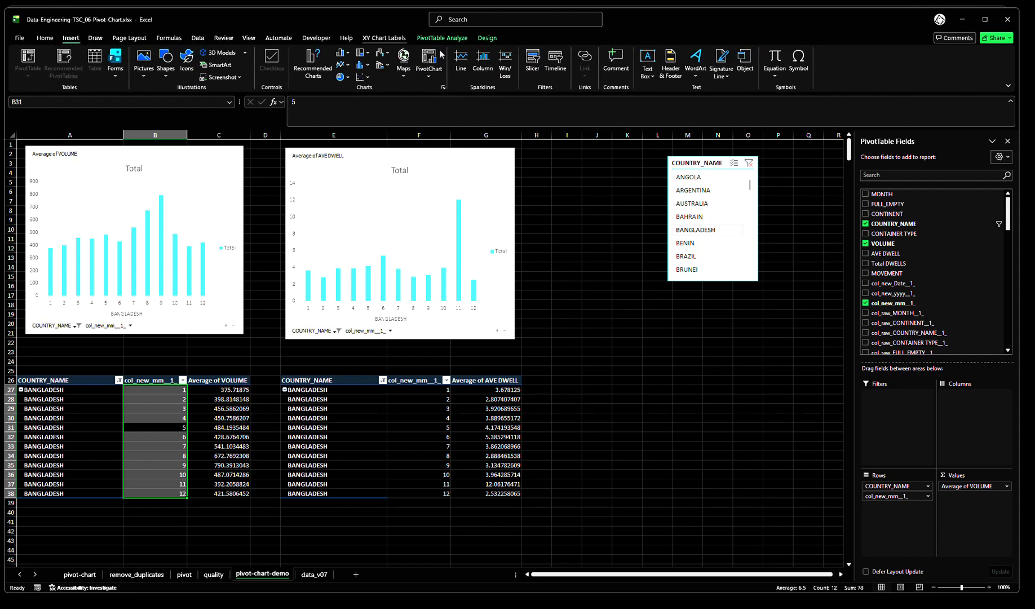
click(532, 60)
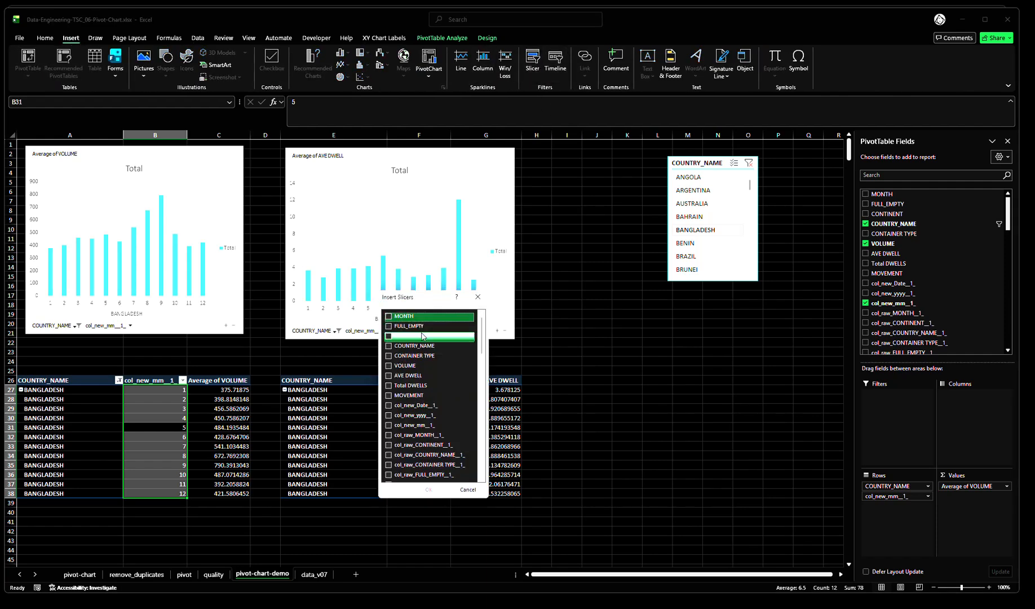
click(388, 336)
click(428, 489)
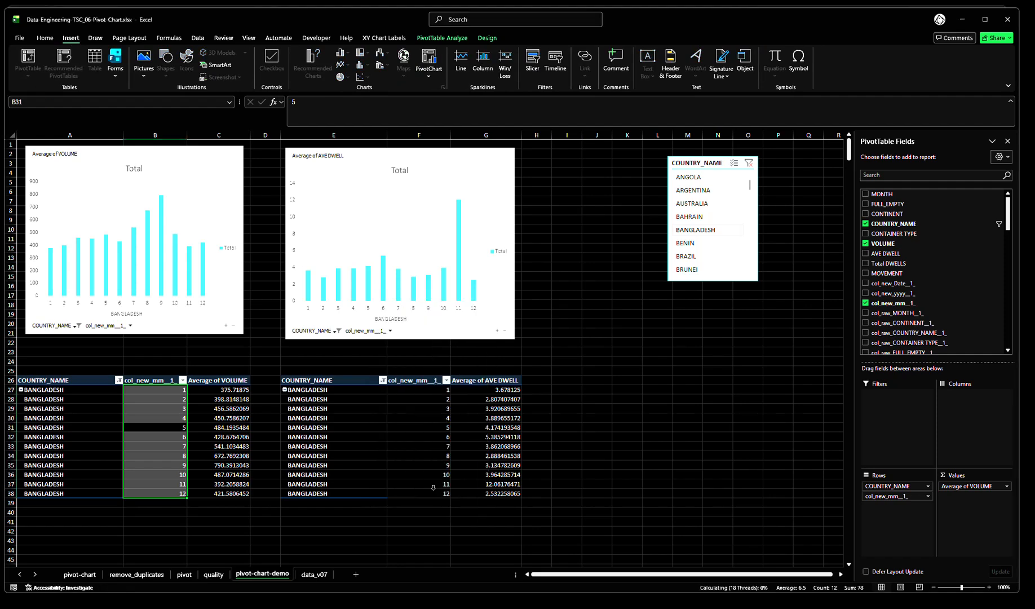
Place the CONTINENT slicer beside the COUNTRY_NAME slicer over about columns I to K, and filter it by ASIA
click(688, 426)
drag(441, 303, 609, 167)
click(641, 337)
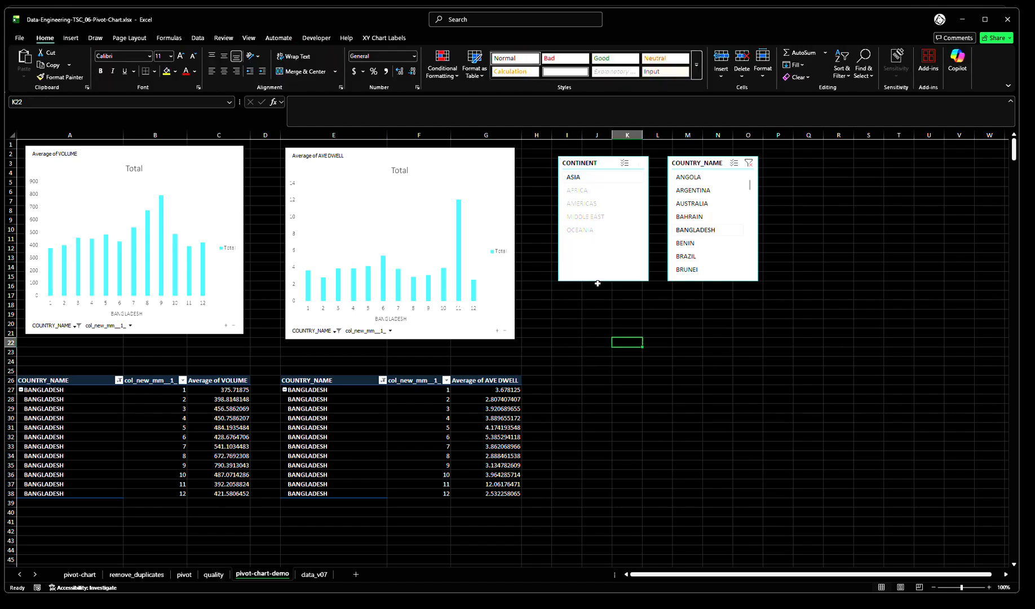
click(592, 193)
click(594, 183)
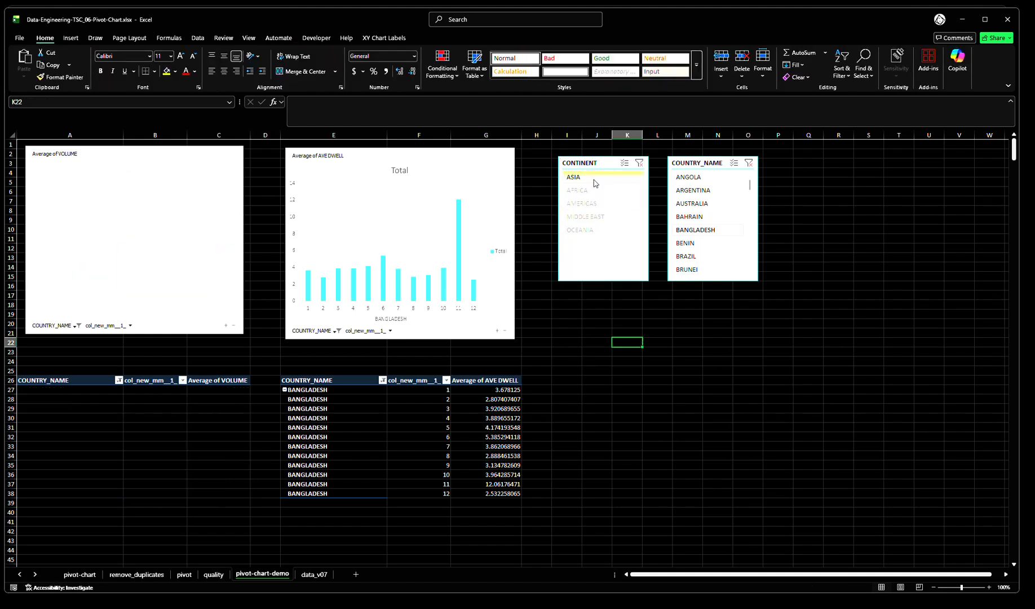
Connect the CONTINENT slicer to the pt_Dwell pivot table on pivot-chart-demo in addition to pt_Volume
right_click(587, 243)
click(617, 378)
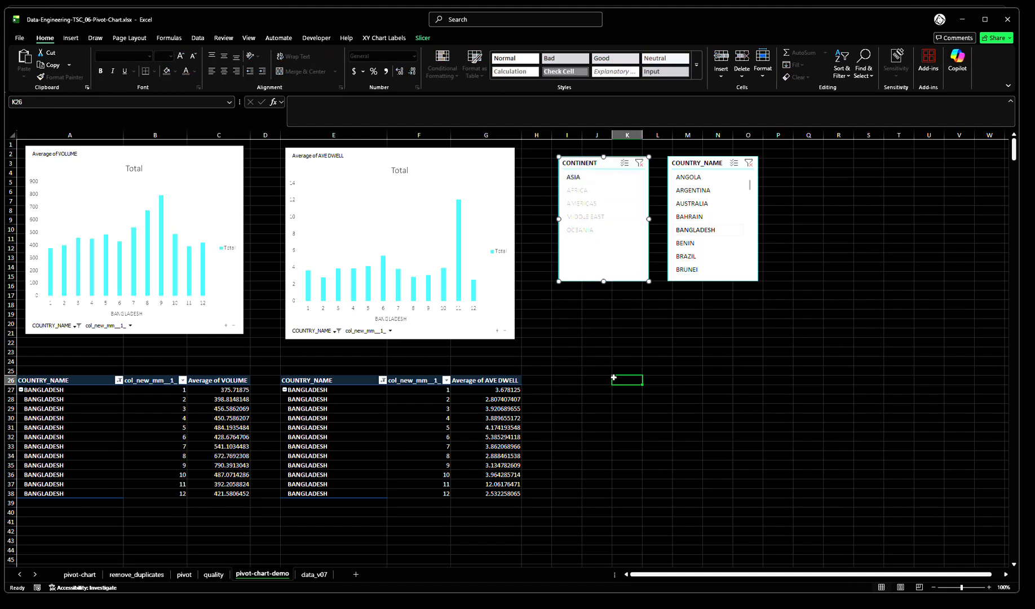
right_click(600, 259)
click(635, 395)
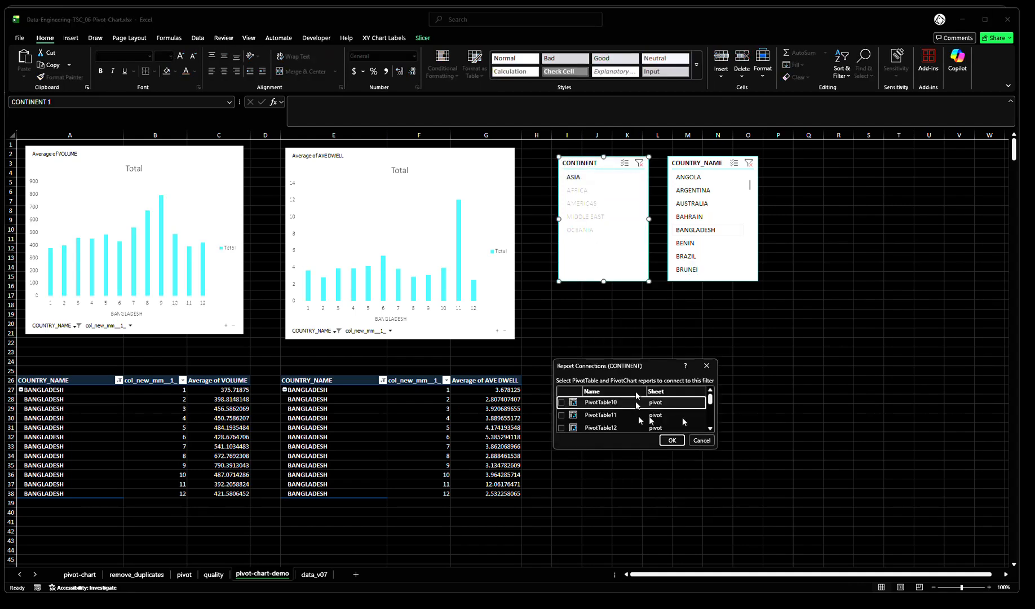
drag(716, 451, 826, 532)
click(615, 510)
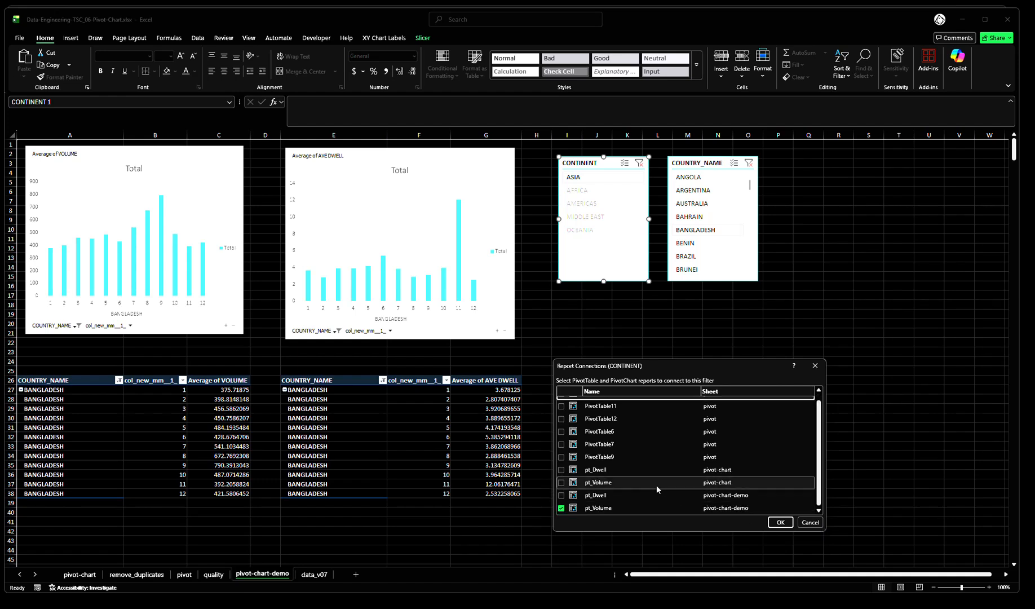
click(561, 495)
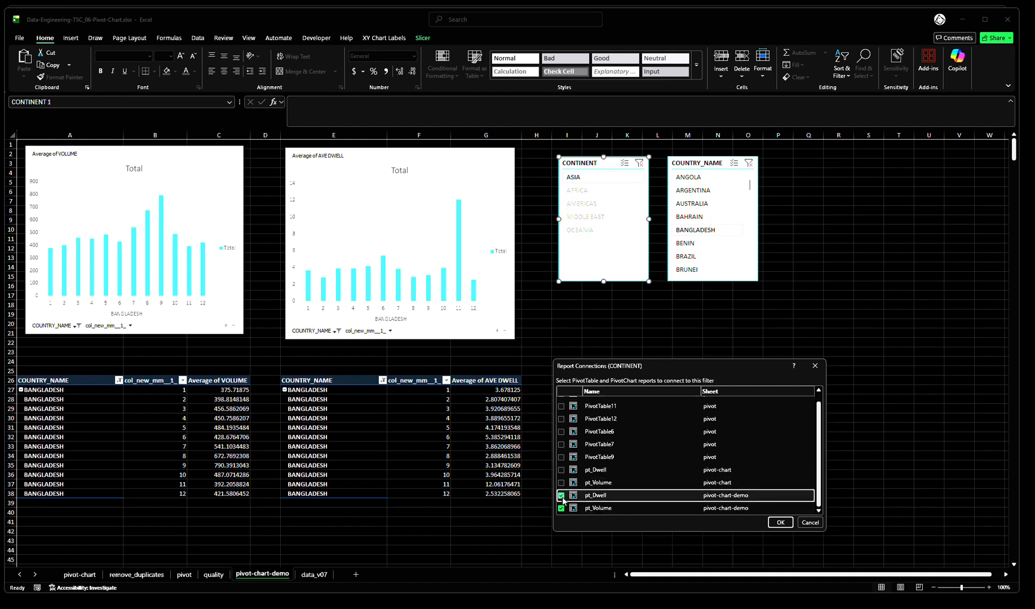
click(780, 522)
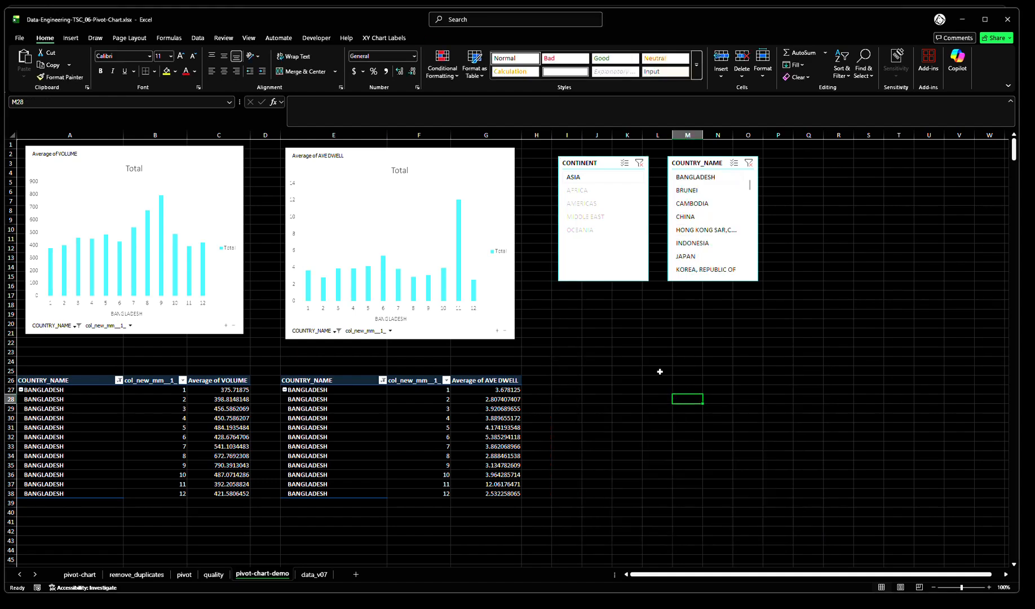
Switch the CONTINENT slicer between AFRICA, ASIA and AMERICAS, ending on AFRICA, and clear the COUNTRY_NAME slicer's filter
click(586, 191)
click(586, 178)
click(590, 190)
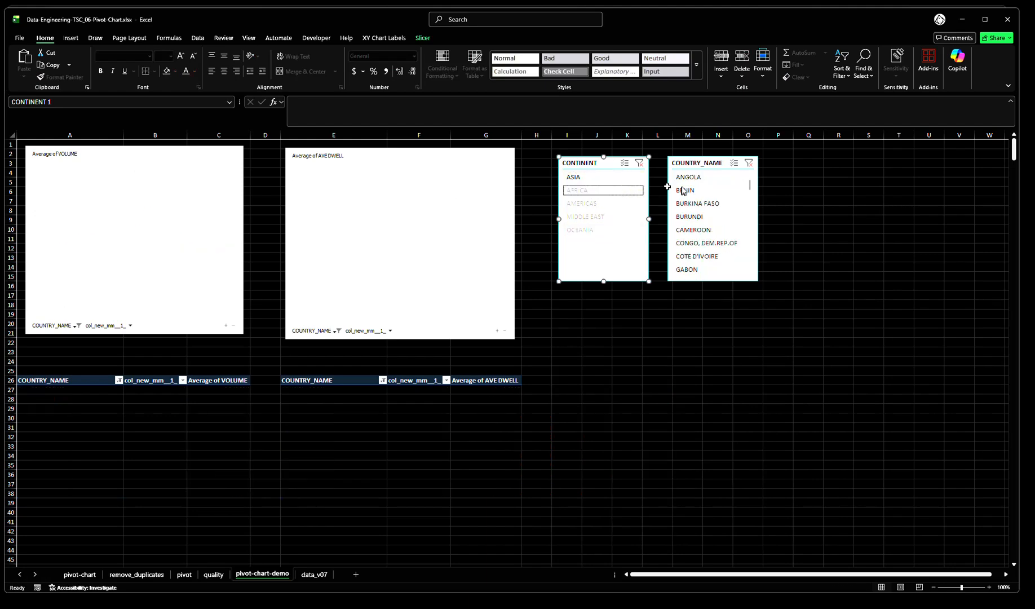
click(599, 178)
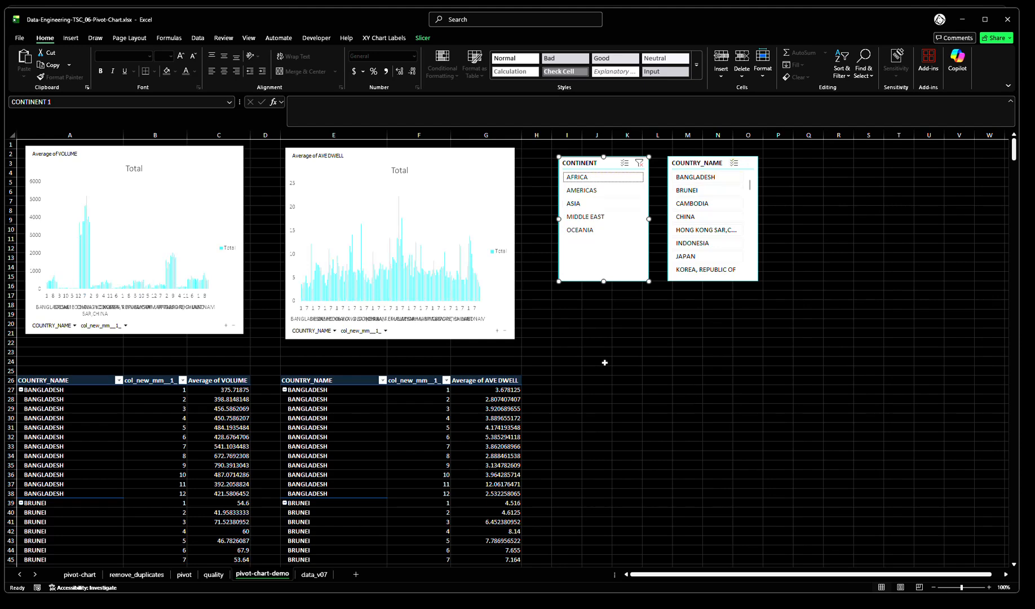
click(592, 191)
click(592, 178)
click(747, 162)
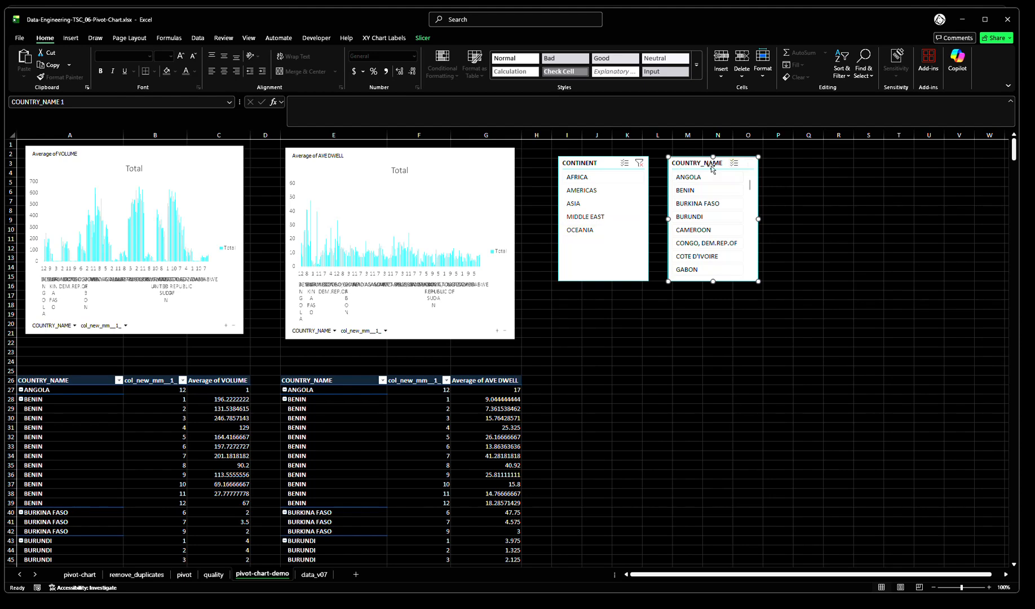
Filter by AMERICAS, ASIA, MIDDLE EAST and then OCEANIA with the CONTINENT slicer
click(592, 192)
click(588, 204)
click(586, 218)
click(589, 230)
click(624, 340)
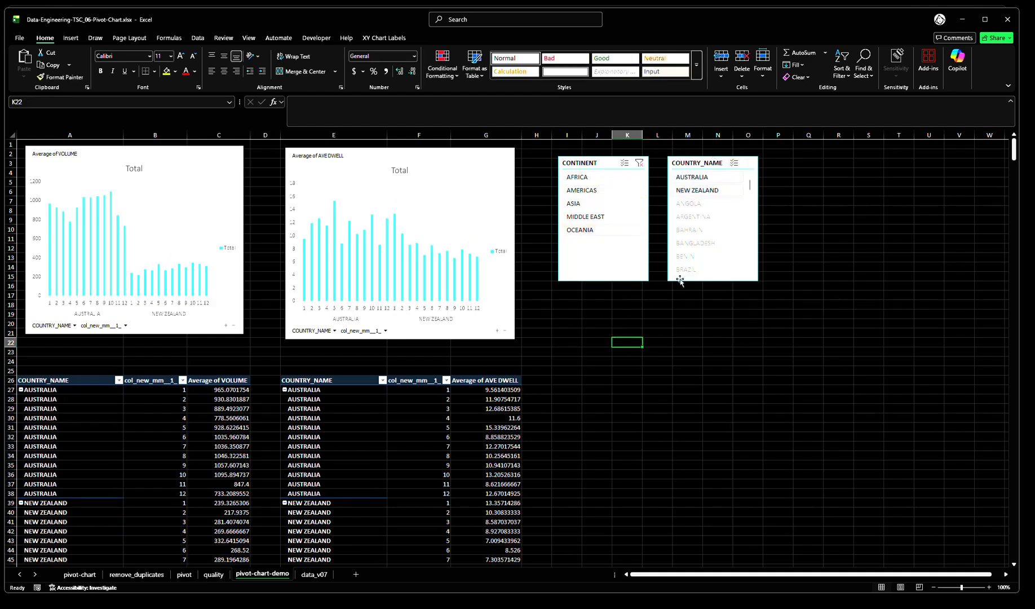
Lengthen the COUNTRY_NAME slicer down to about row 43
click(626, 265)
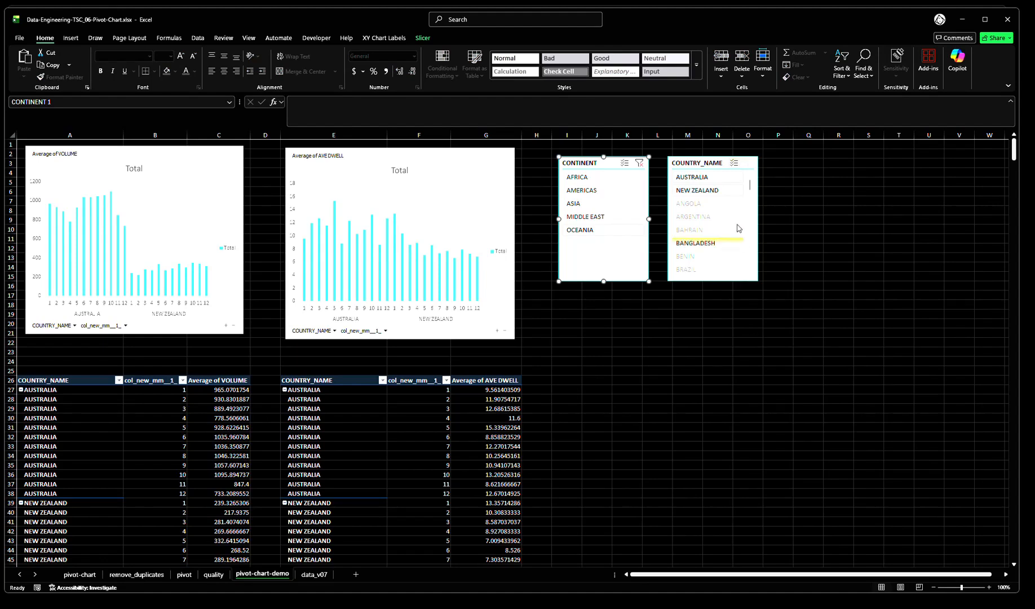
click(707, 165)
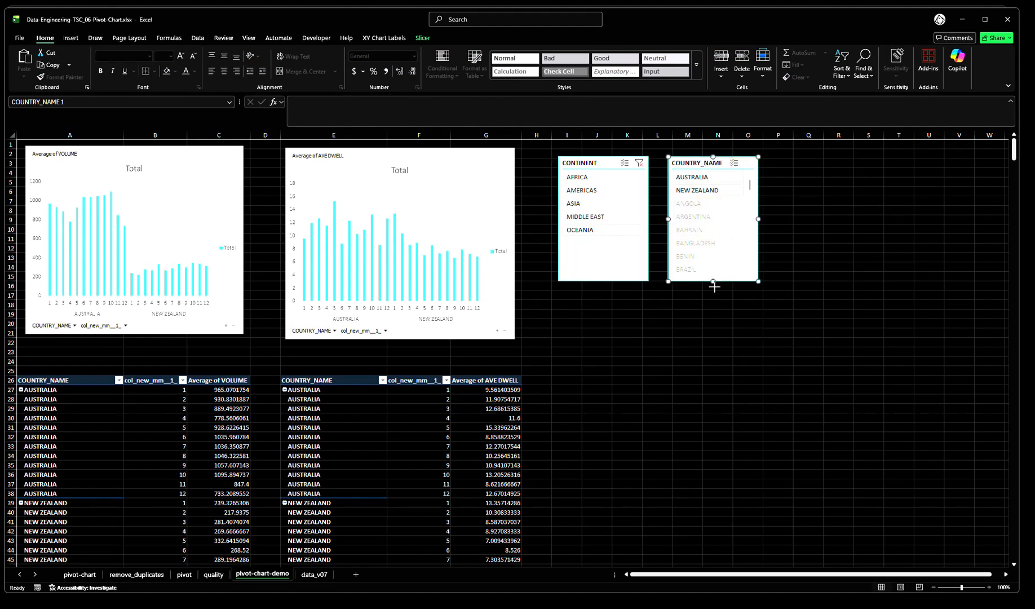
drag(713, 281, 713, 541)
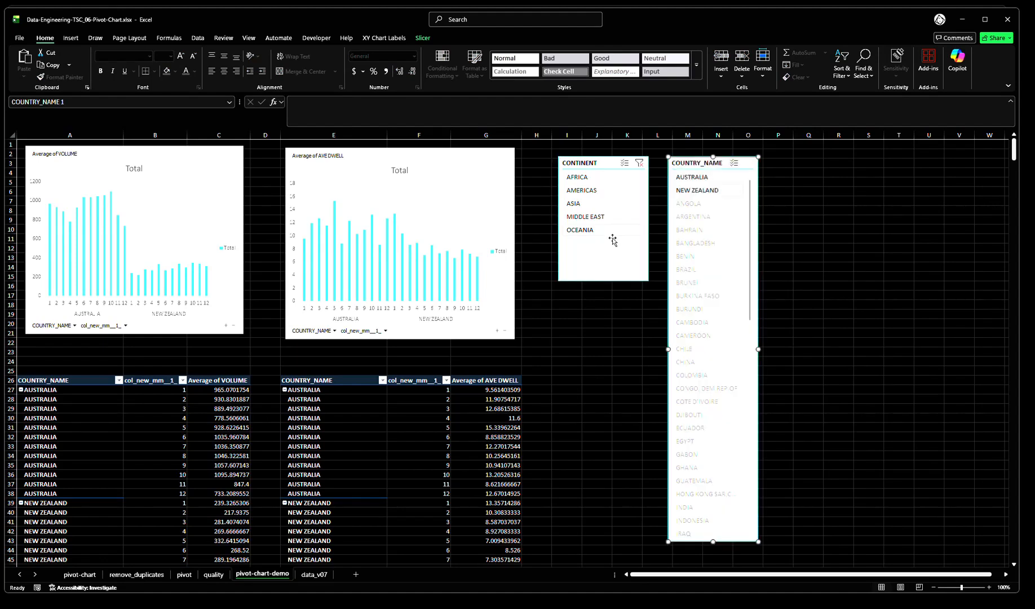
Filter by AFRICA, AMERICAS and then ASIA with the CONTINENT slicer, and enlarge the COUNTRY_NAME slicer slightly to about row 45
click(577, 178)
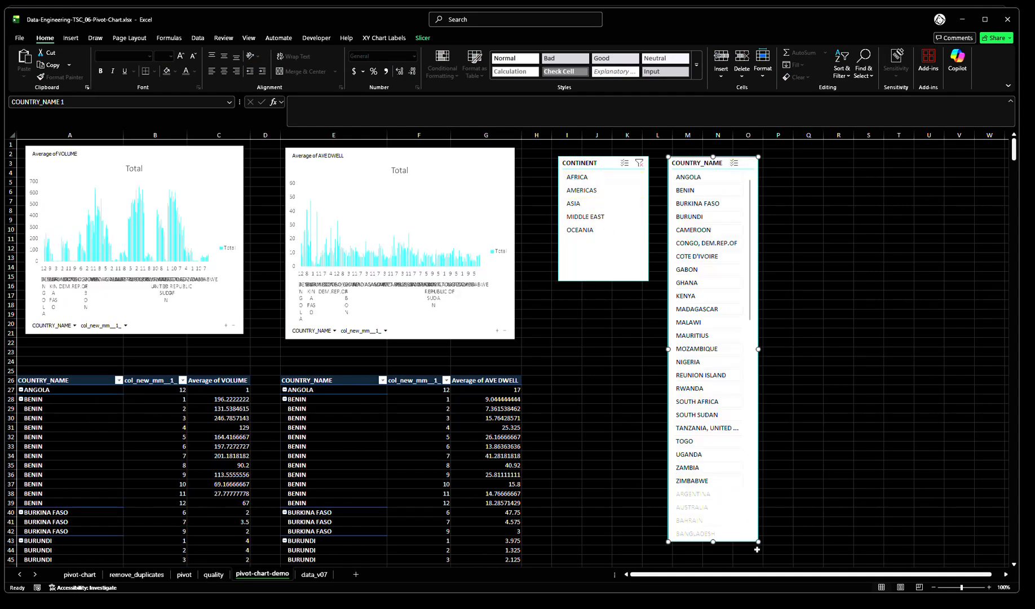
drag(757, 542, 766, 560)
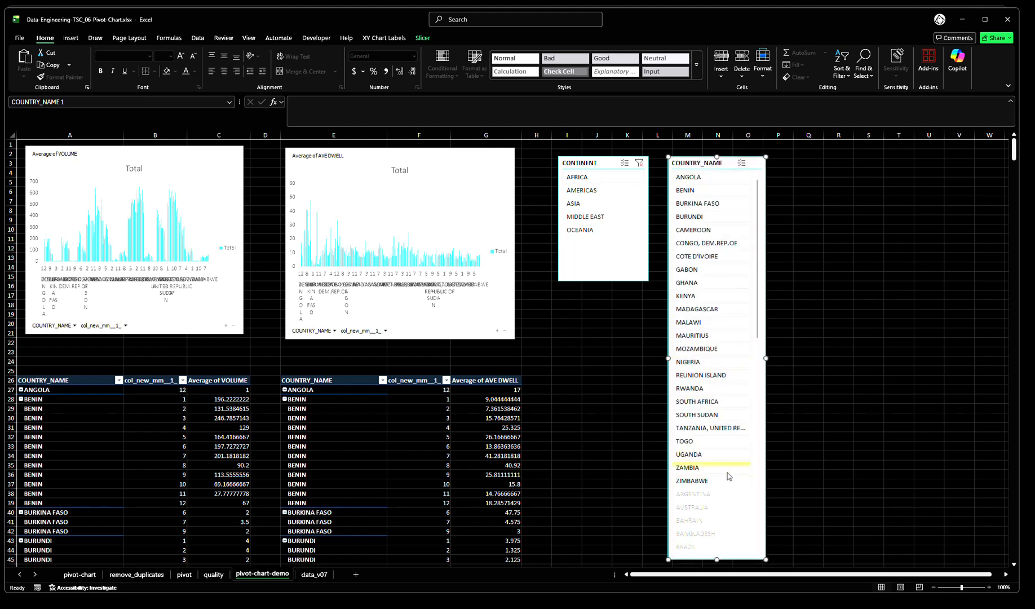
click(587, 191)
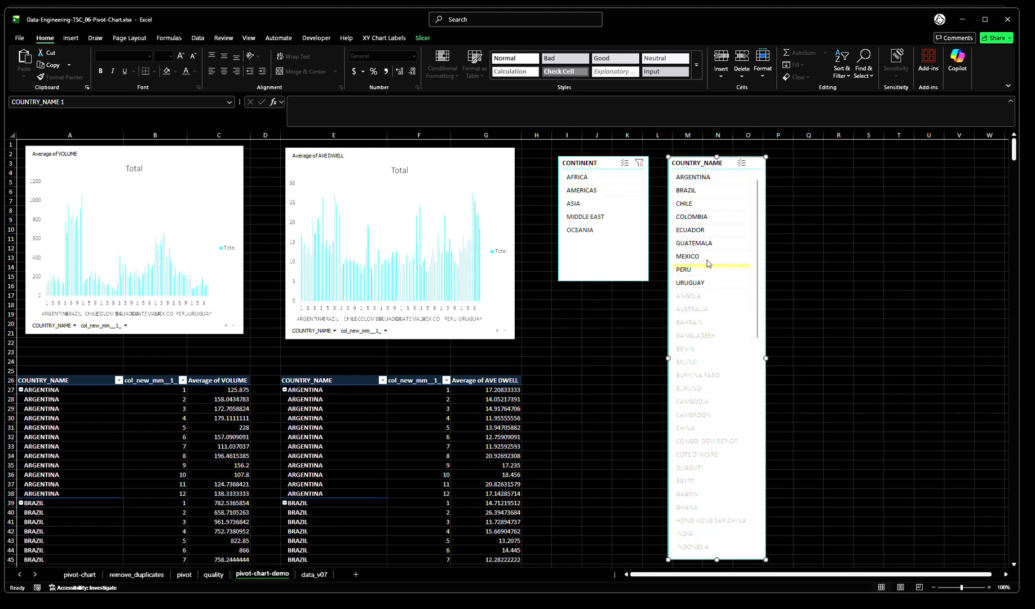
click(587, 204)
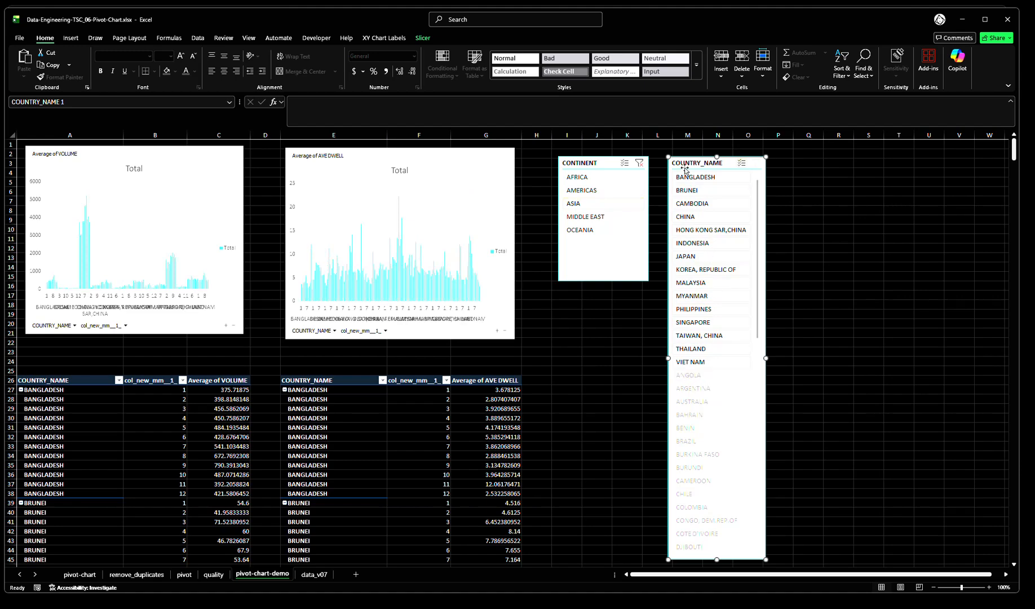
Set the COUNTRY_NAME slicer to hide items with no data, and filter by AFRICA with the CONTINENT slicer
right_click(702, 167)
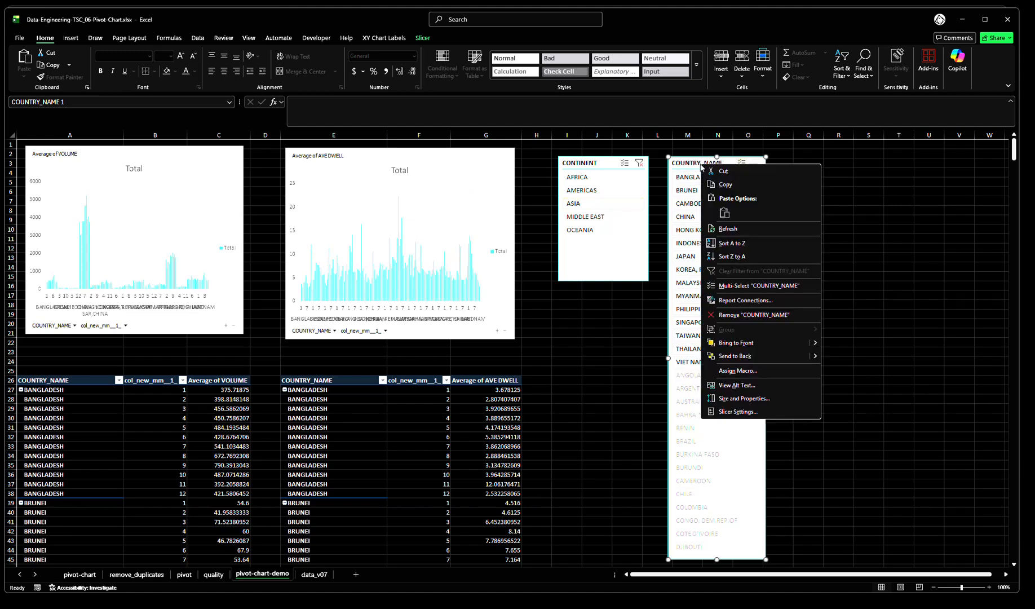
click(737, 412)
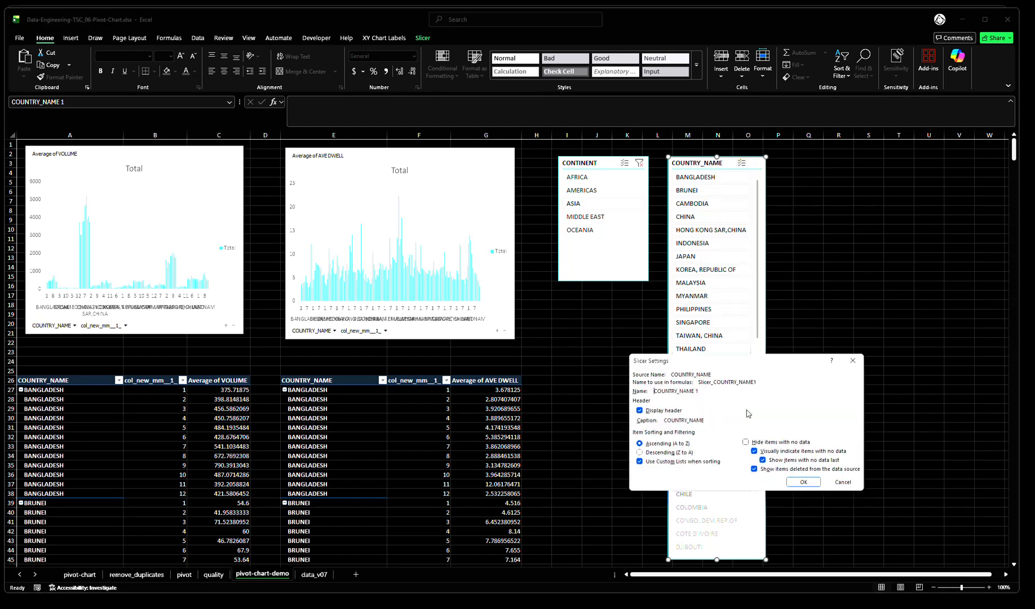
click(746, 443)
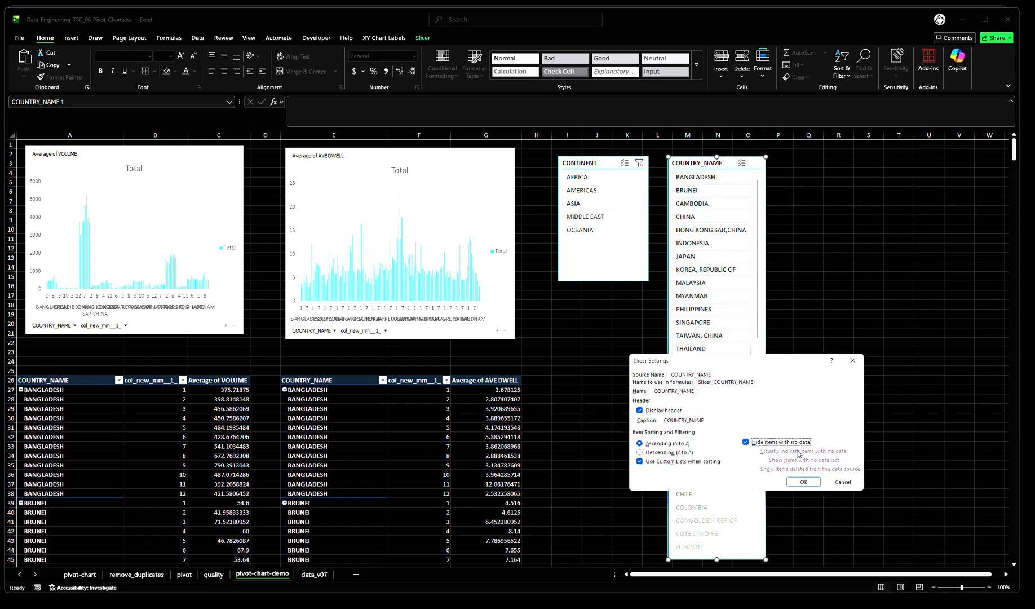
click(802, 481)
click(800, 390)
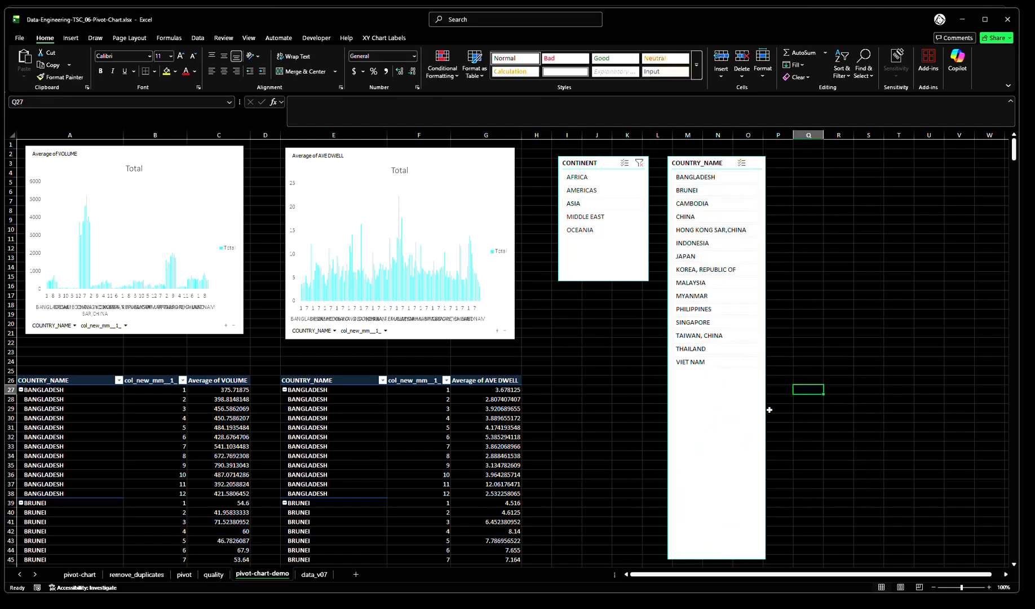
click(589, 178)
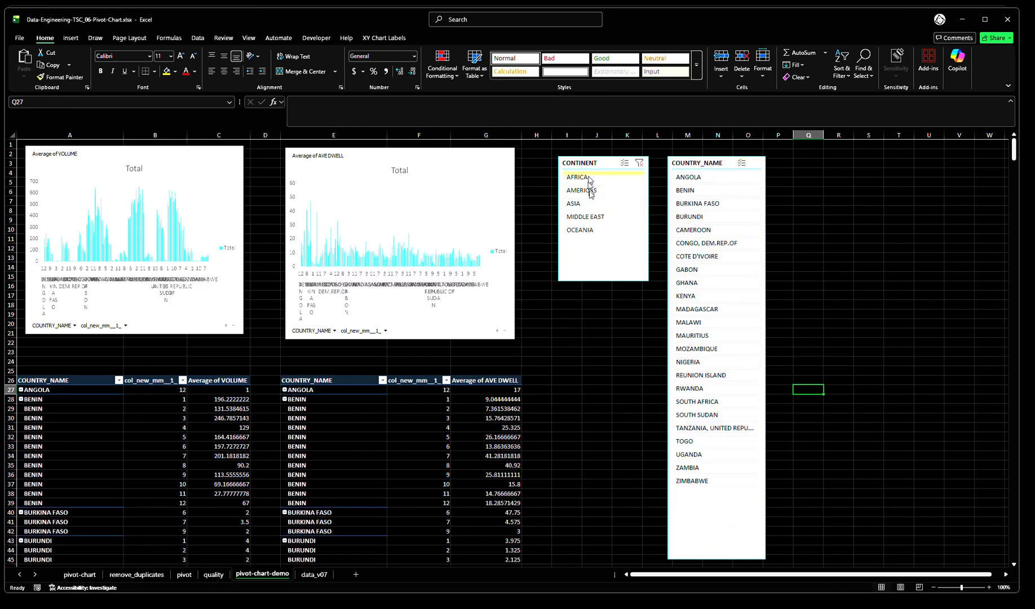
Filter by AMERICAS, ASIA, MIDDLE EAST and then OCEANIA with the CONTINENT slicer, and deselect OCEANIA with multi-select on
click(590, 193)
click(589, 204)
click(590, 218)
click(592, 231)
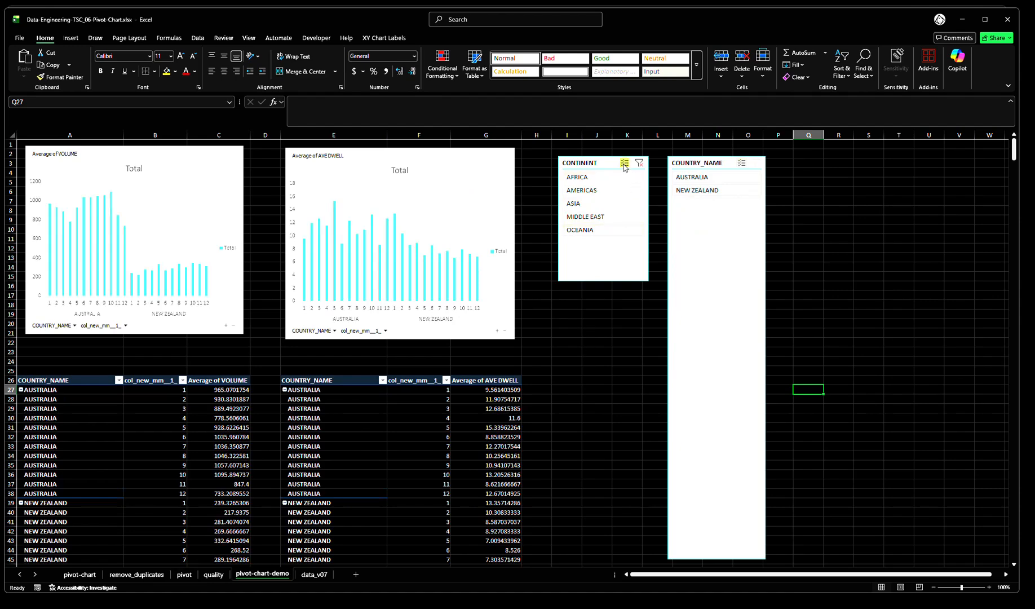
click(596, 230)
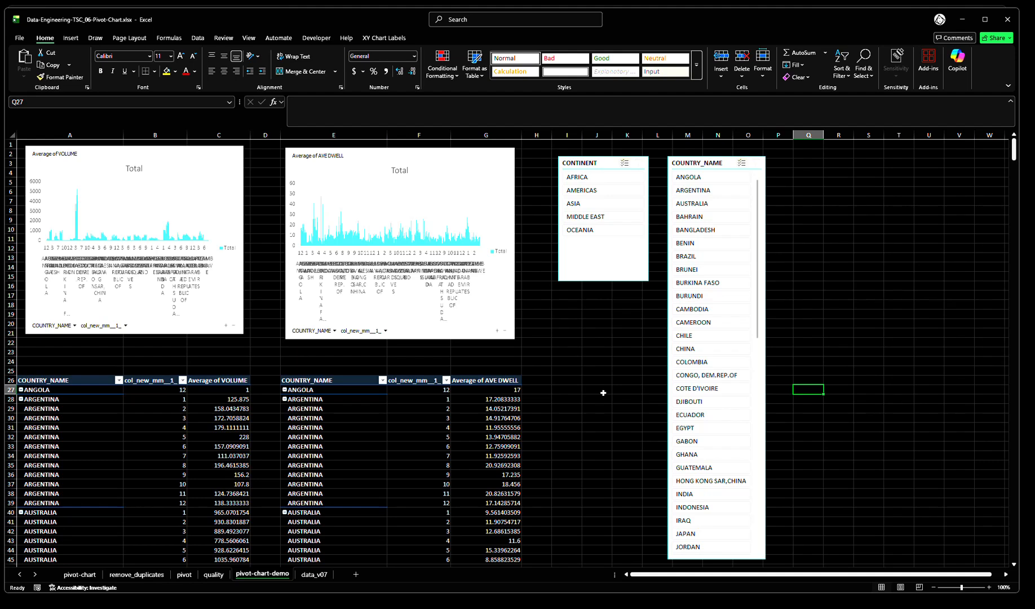
Exclude ASIA and OCEANIA with the CONTINENT slicer in multi-select, and clear the CONTINENT and COUNTRY_NAME filters
click(645, 168)
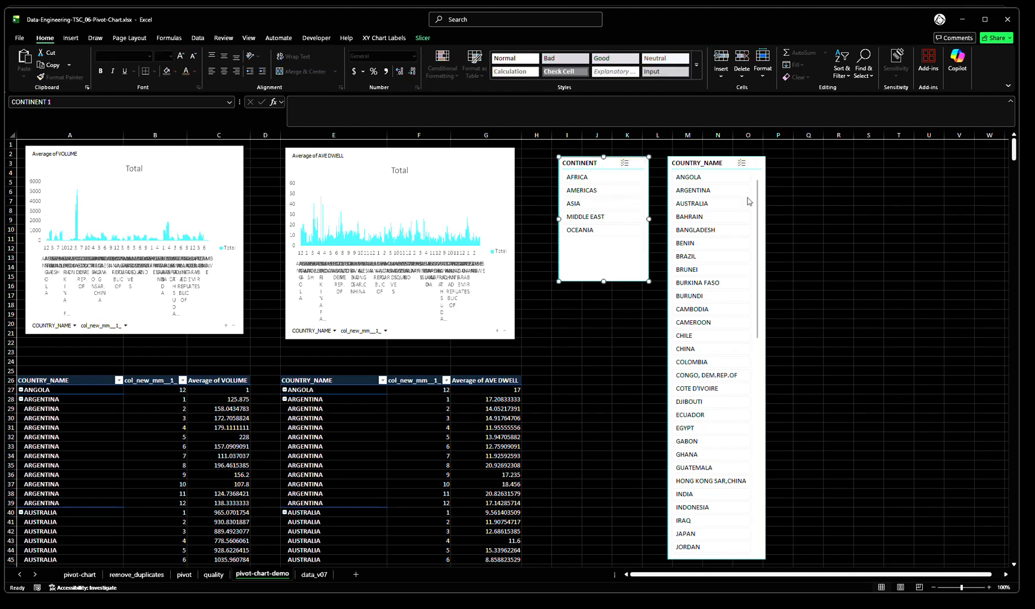
click(760, 169)
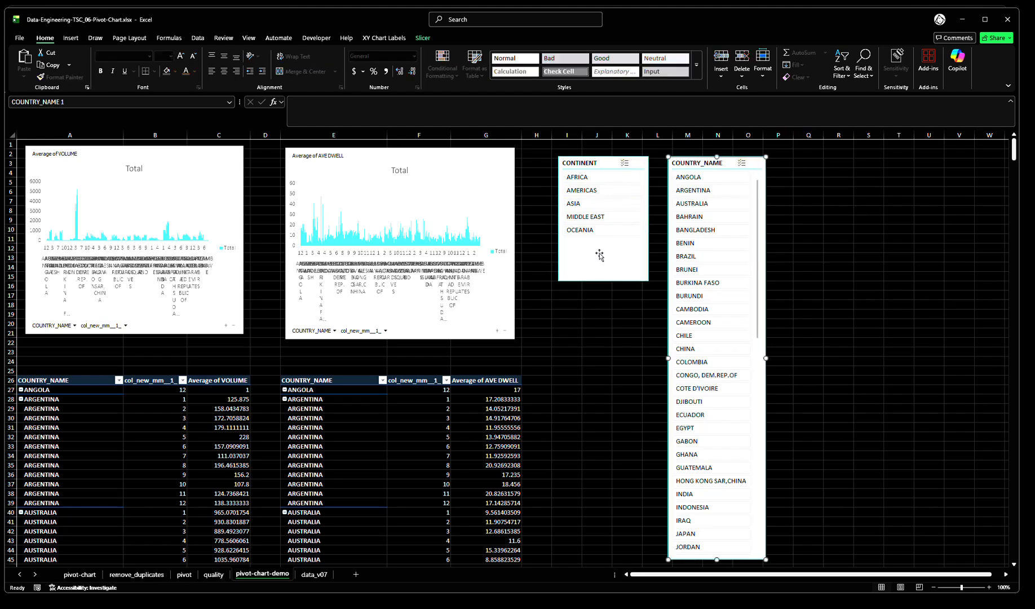
click(587, 204)
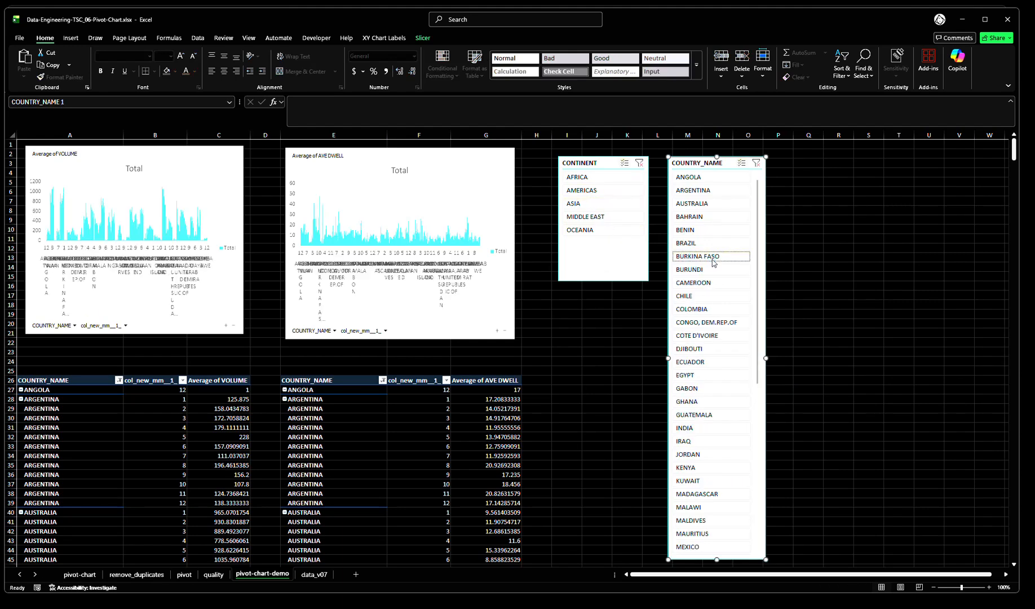
click(607, 231)
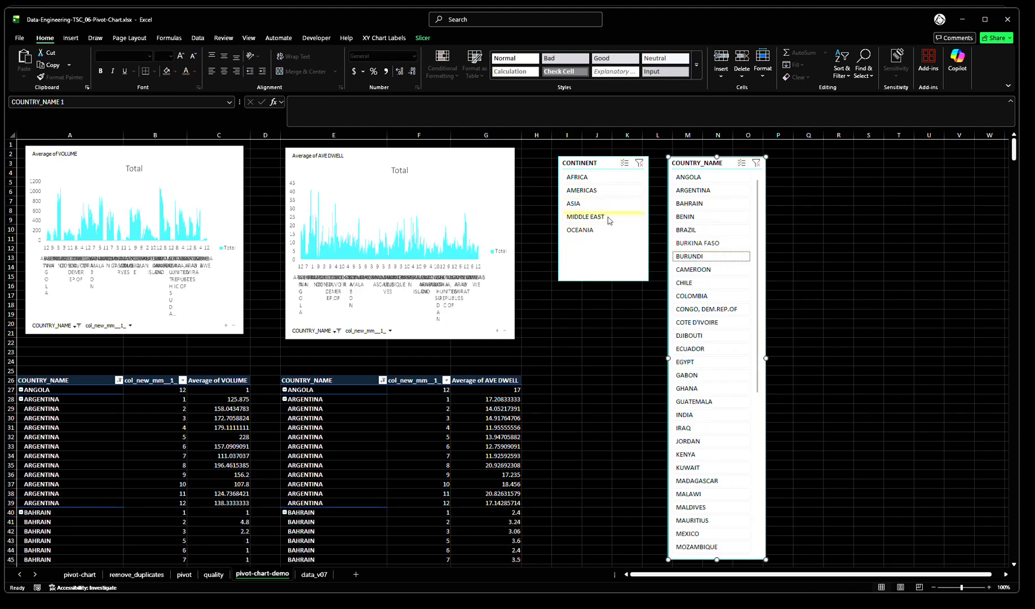
click(639, 164)
click(756, 163)
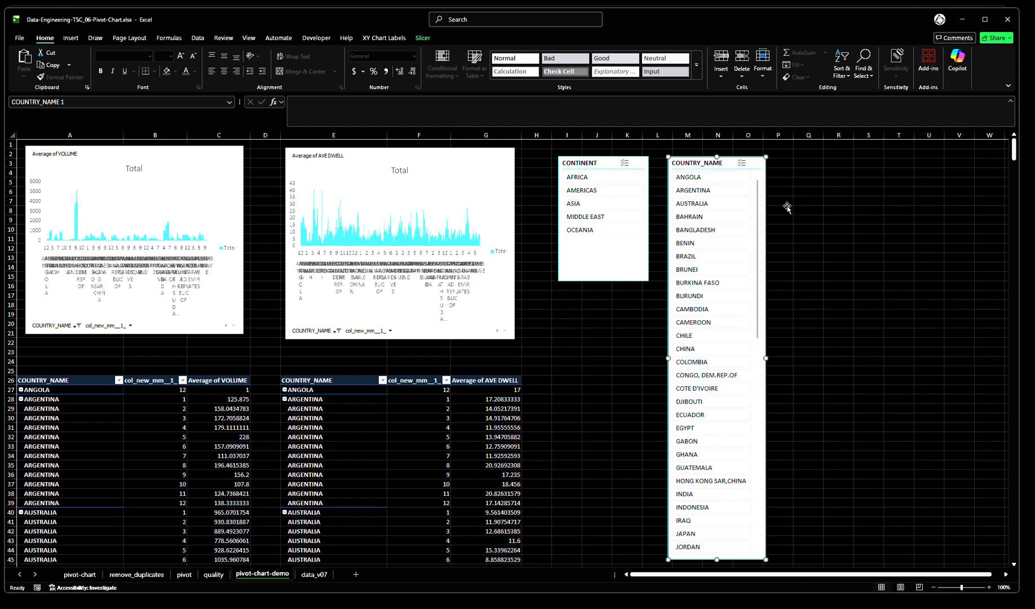
click(840, 259)
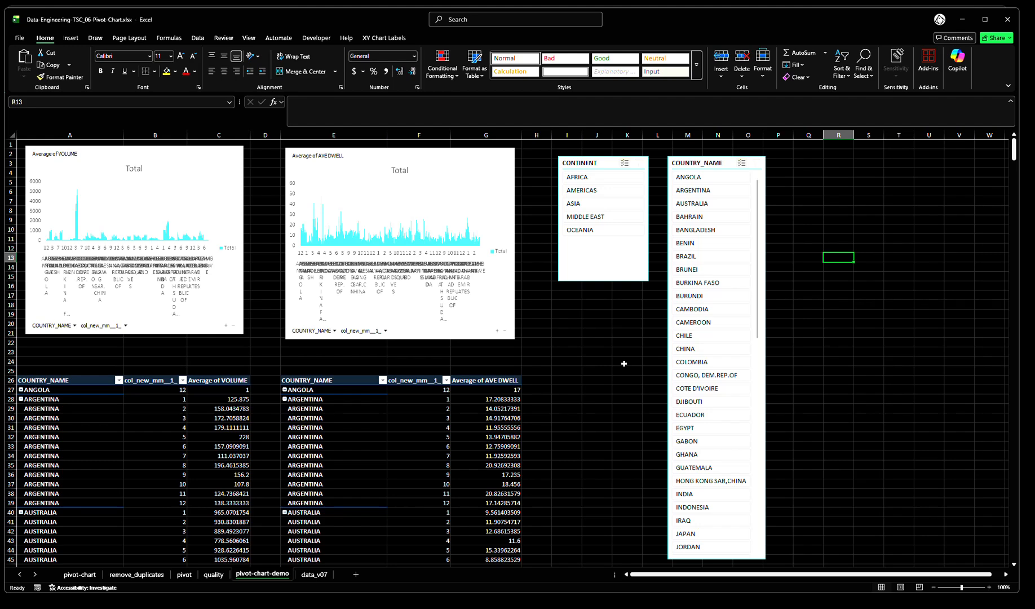
Check which slicers are used on the pivot-chart sheet, and return to the pivot-chart-demo sheet
click(79, 574)
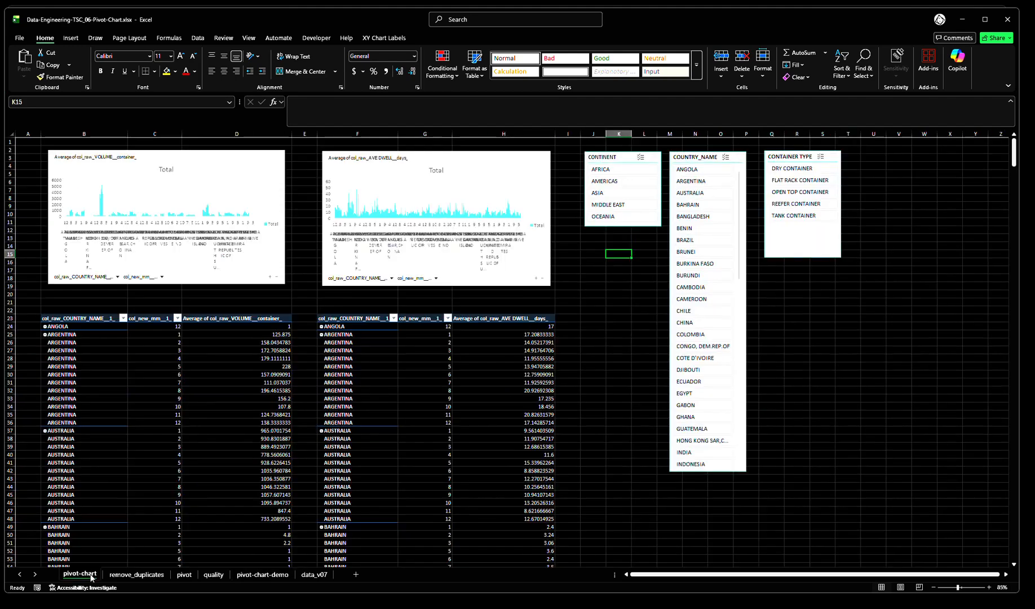
click(240, 577)
click(840, 202)
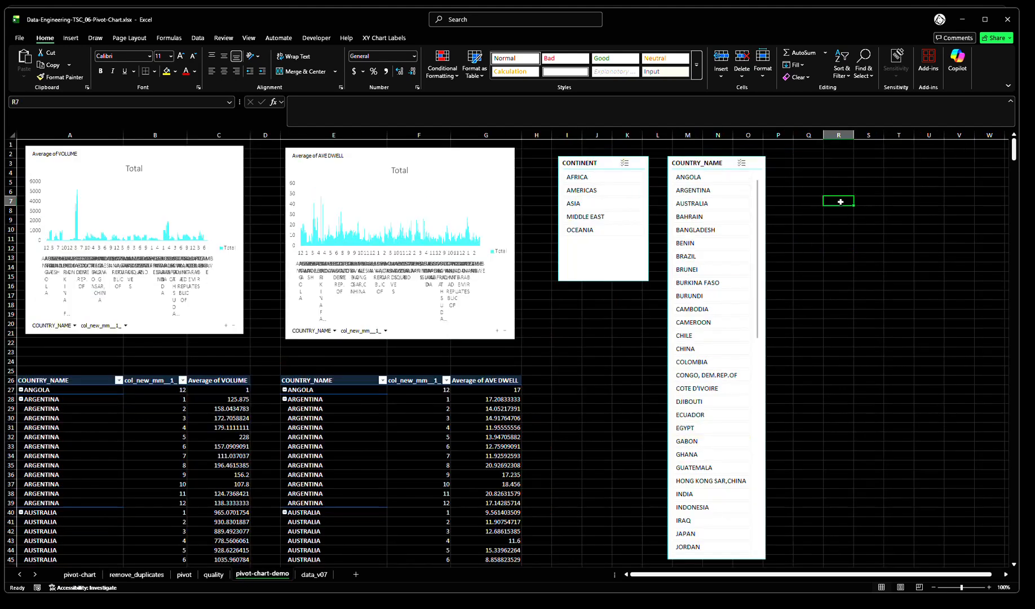
Insert a CONTAINER TYPE slicer for the average dwell pivot table
click(369, 408)
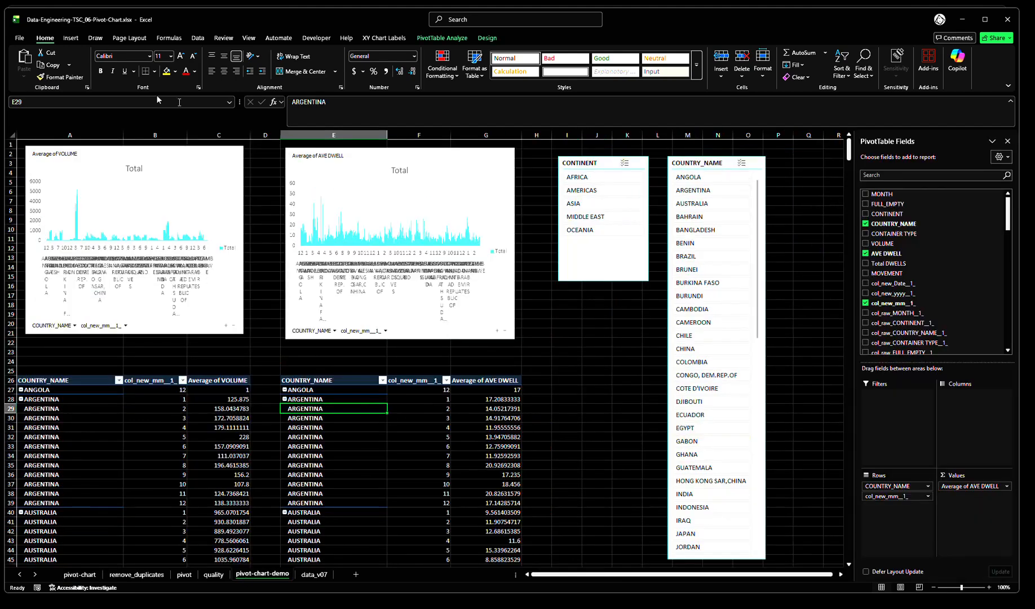
click(71, 39)
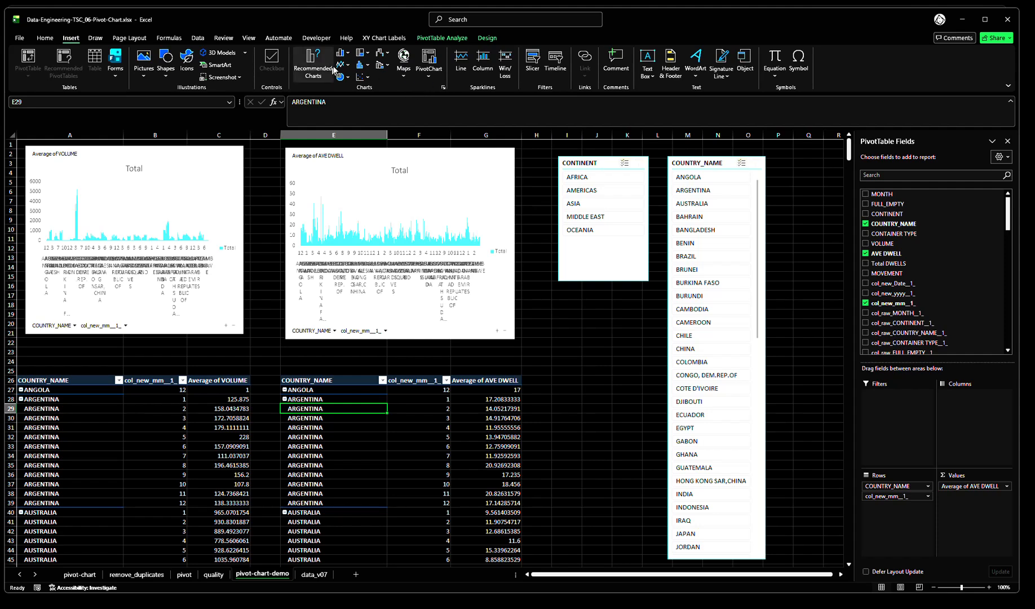
click(533, 70)
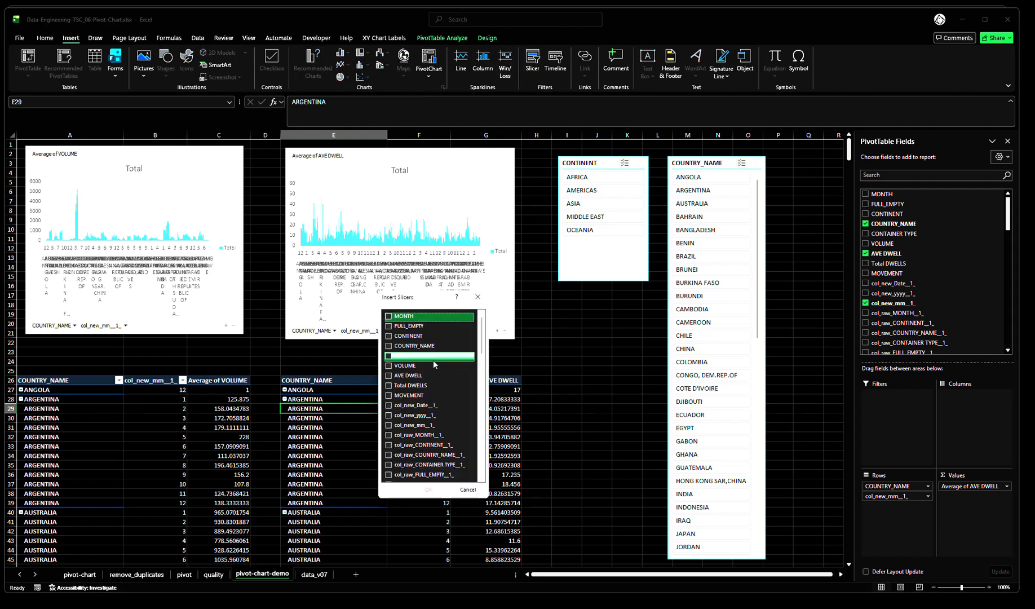
click(399, 356)
click(437, 487)
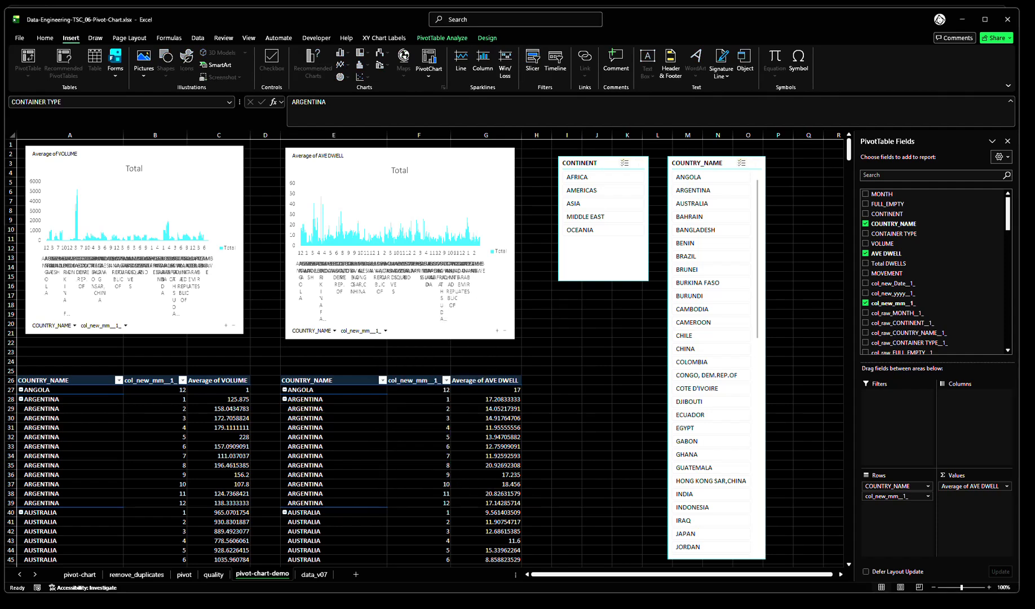
Place the CONTAINER TYPE slicer beside the COUNTRY_NAME slicer, around columns P to S, and filter it by REEFER CONTAINER
click(566, 389)
drag(461, 397, 858, 266)
click(830, 221)
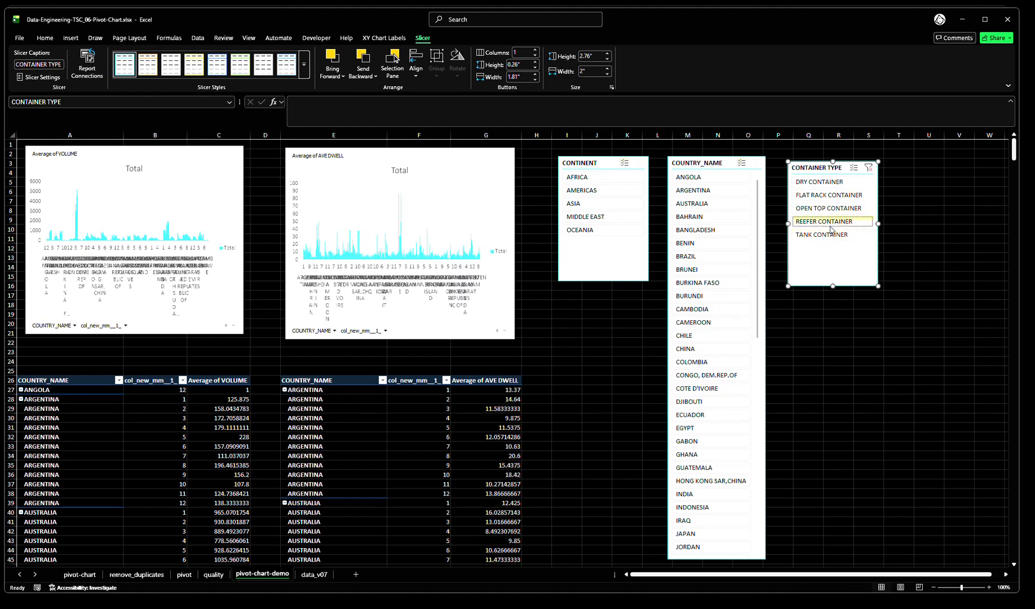
Connect the CONTAINER TYPE slicer also to the pt_Volume pivot table on pivot-chart-demo
right_click(824, 255)
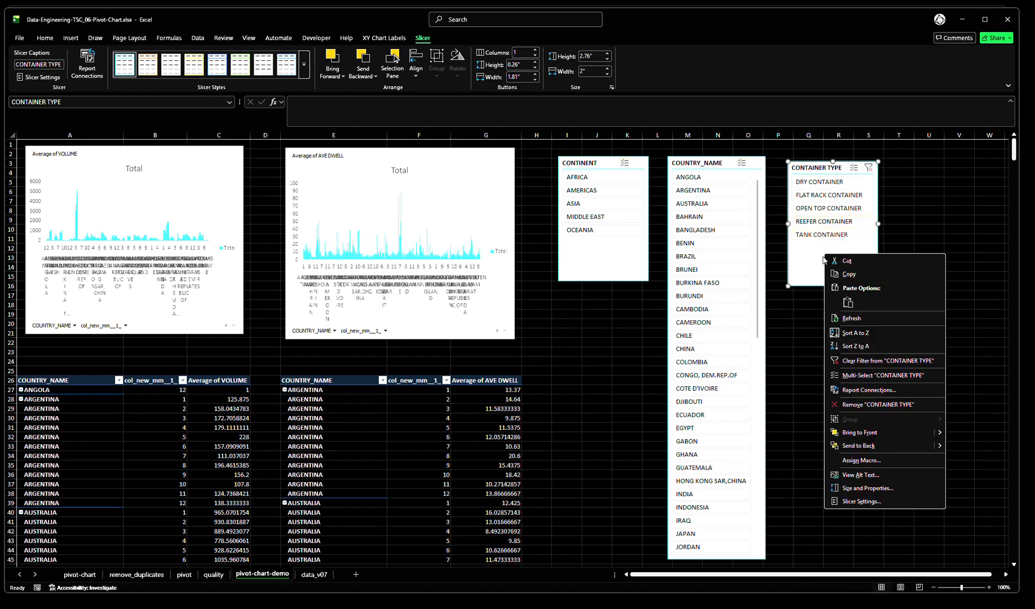
click(855, 390)
drag(937, 440, 978, 558)
click(780, 515)
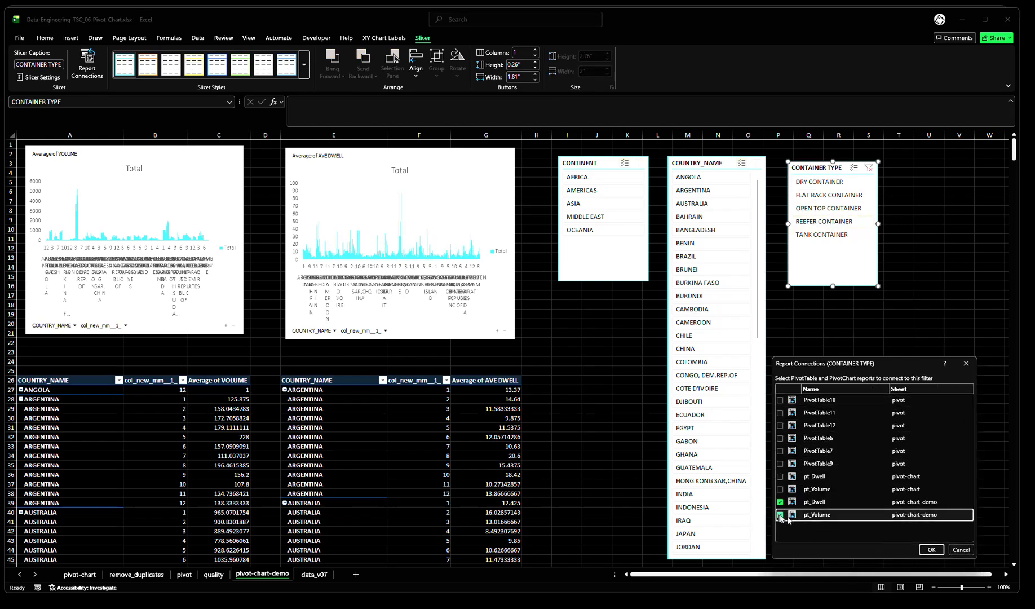
click(931, 550)
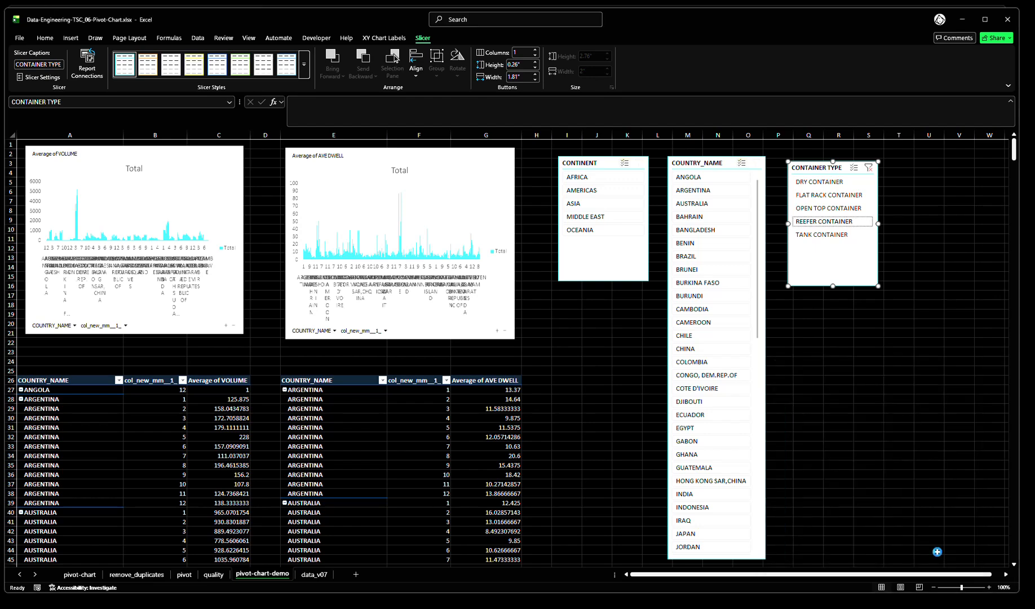
click(860, 415)
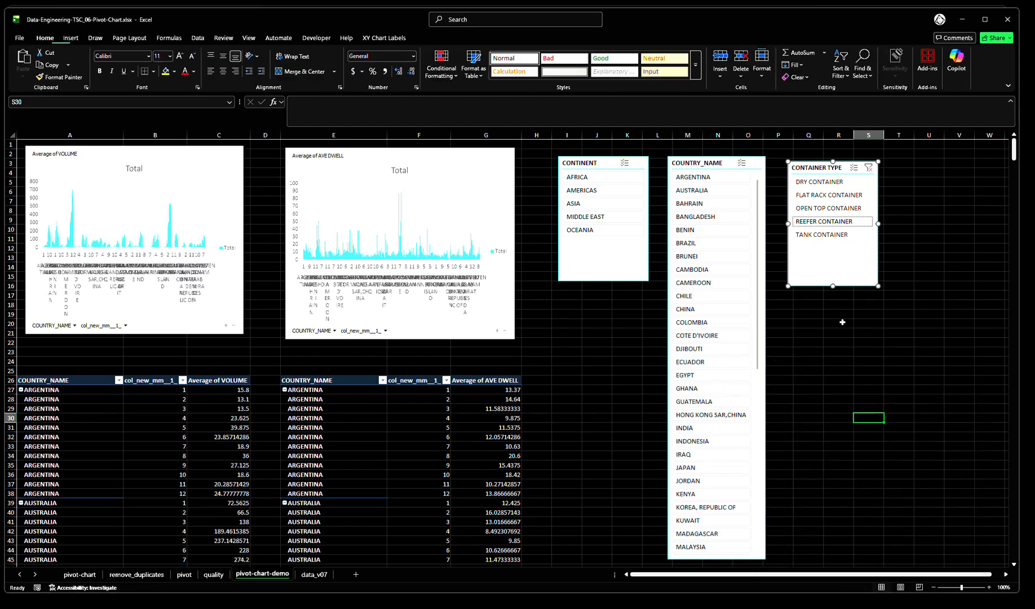
Filter by FLAT RACK CONTAINER and then DRY CONTAINER with the CONTAINER TYPE slicer, and exclude ASIA with the CONTINENT slicer
click(838, 197)
click(834, 182)
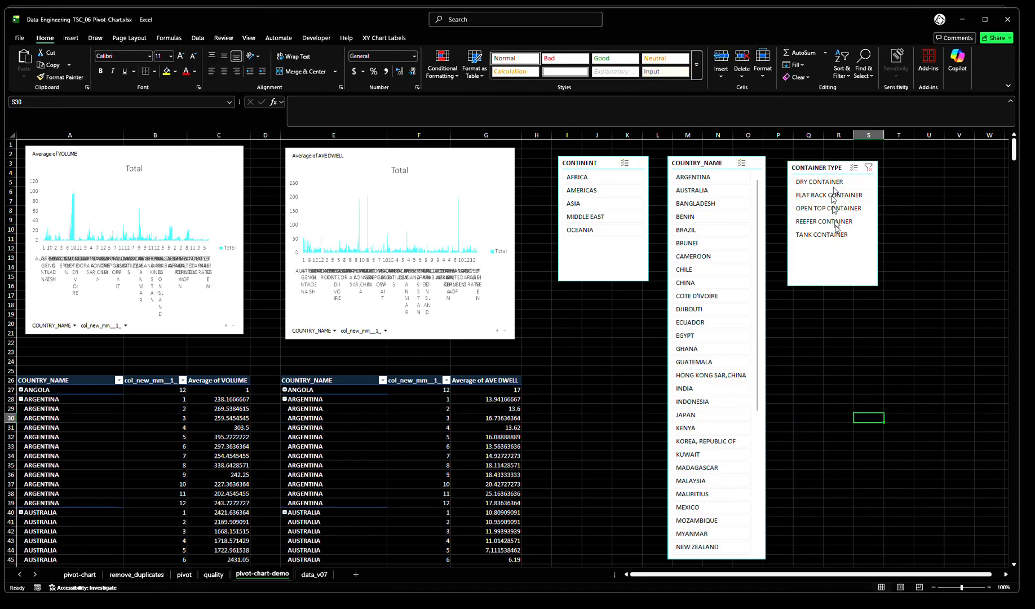
click(603, 363)
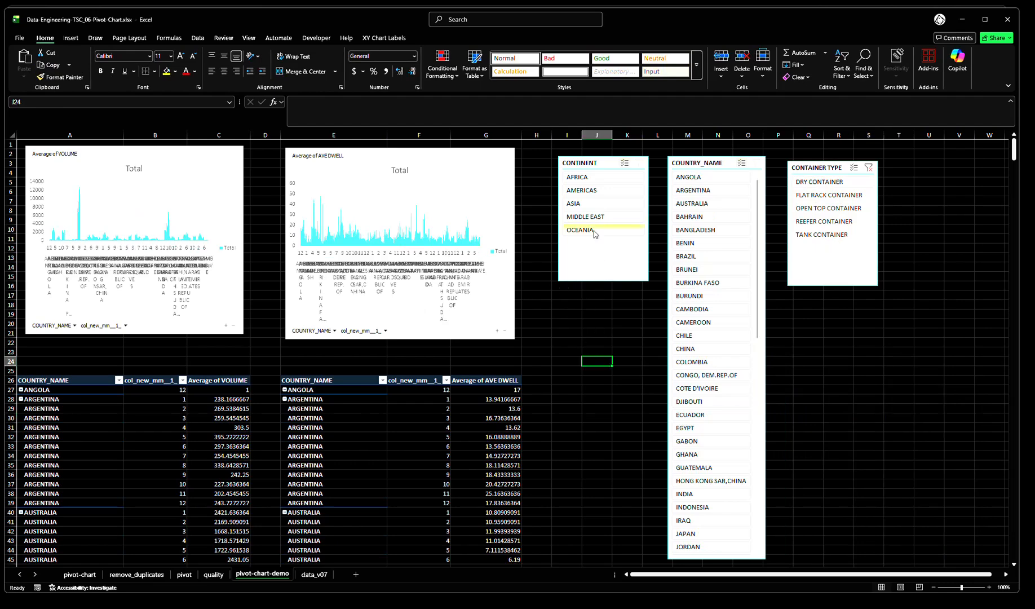
click(592, 204)
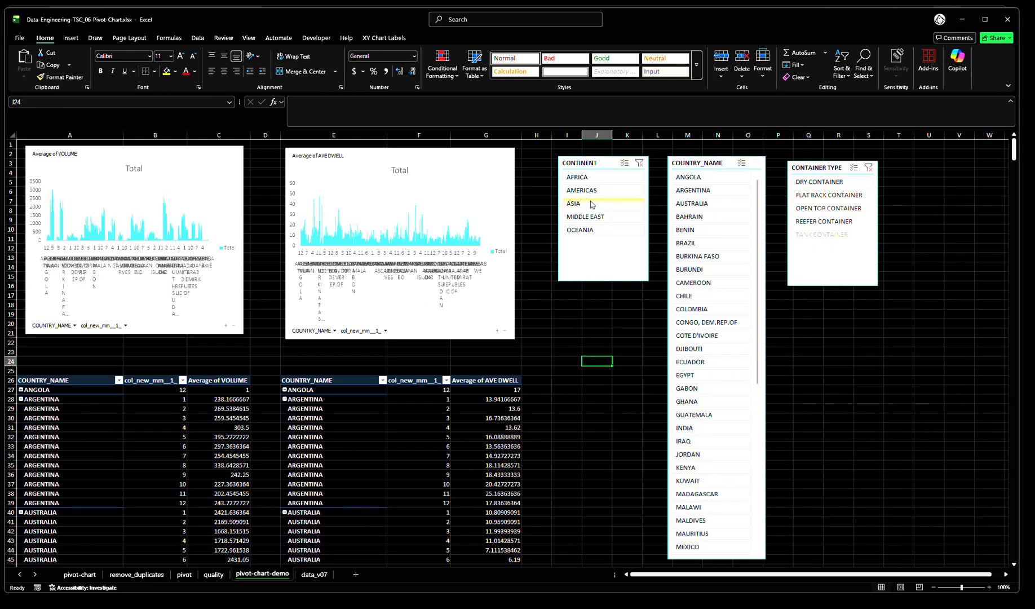
Clear the CONTINENT and CONTAINER TYPE filters, and align the CONTAINER TYPE slicer with the top of the COUNTRY_NAME slicer
click(639, 163)
click(869, 167)
click(595, 331)
Exclude ASIA with the CONTINENT slicer and look through the remaining countries in the COUNTRY_NAME slicer
click(594, 204)
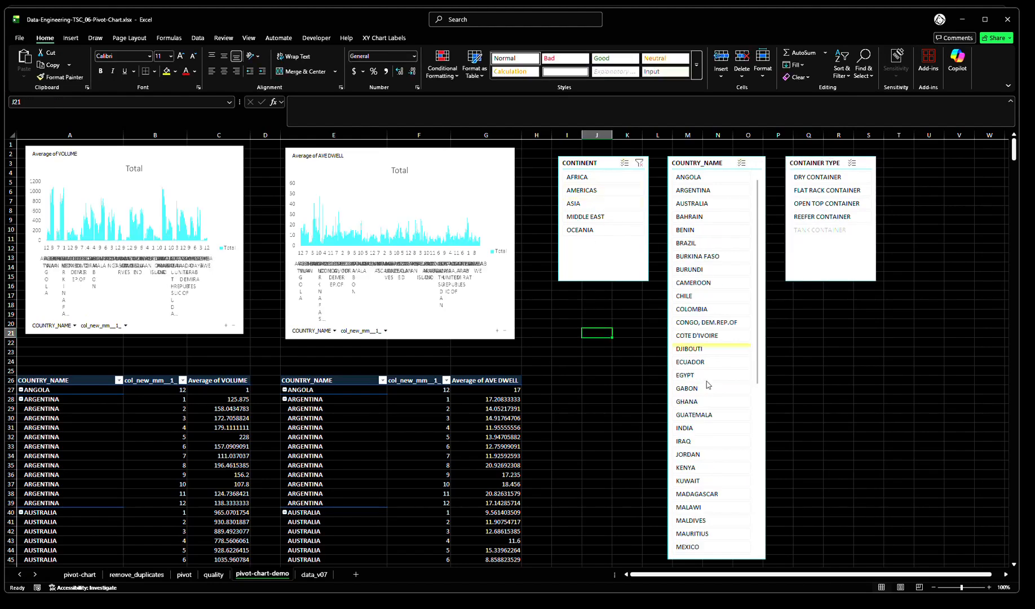
scroll(708, 401, down, 4)
scroll(705, 450, up, 4)
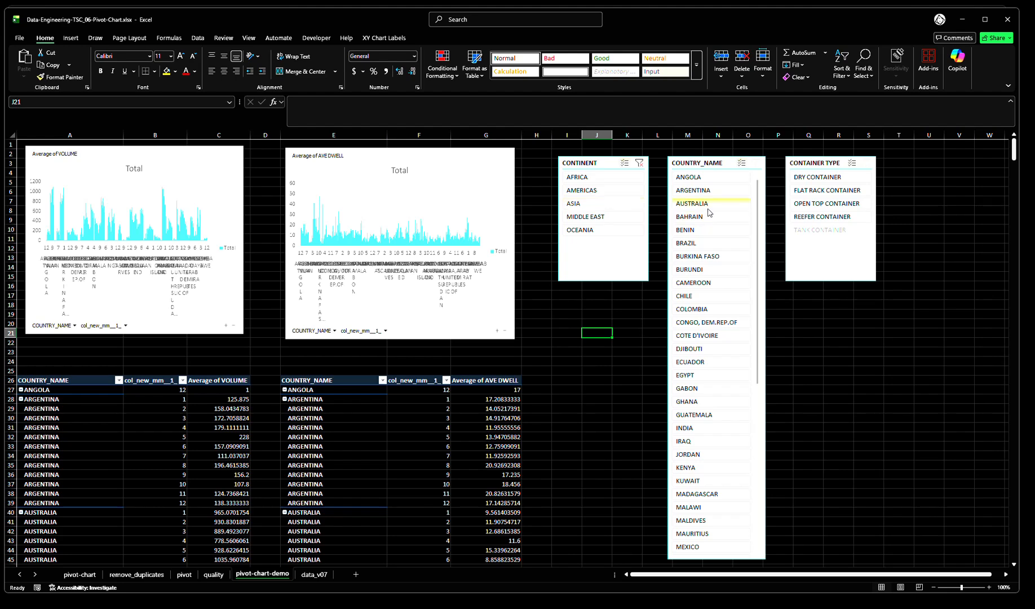
scroll(608, 393, down, 1)
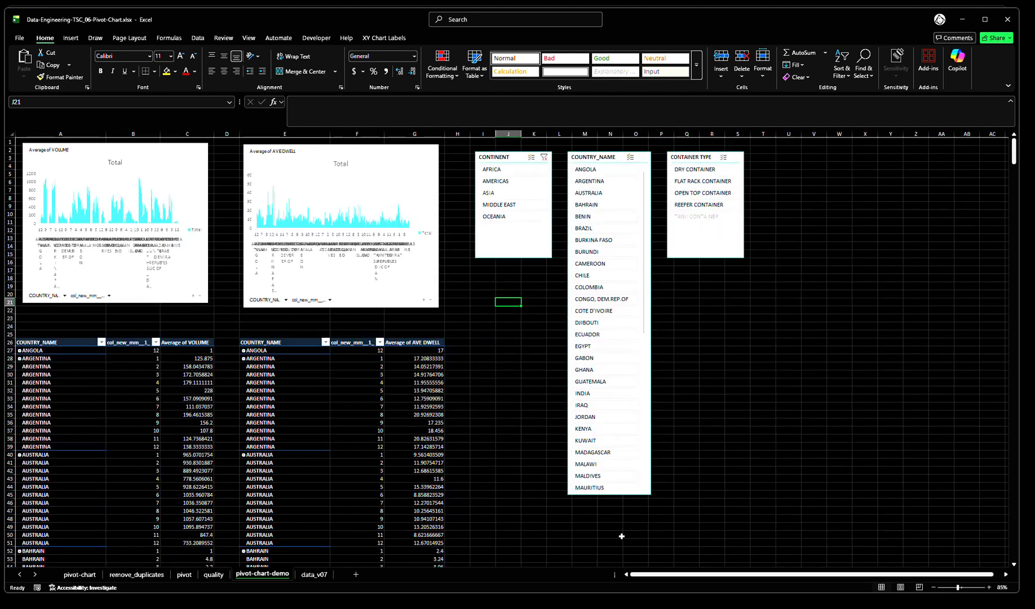
scroll(624, 492, down, 1)
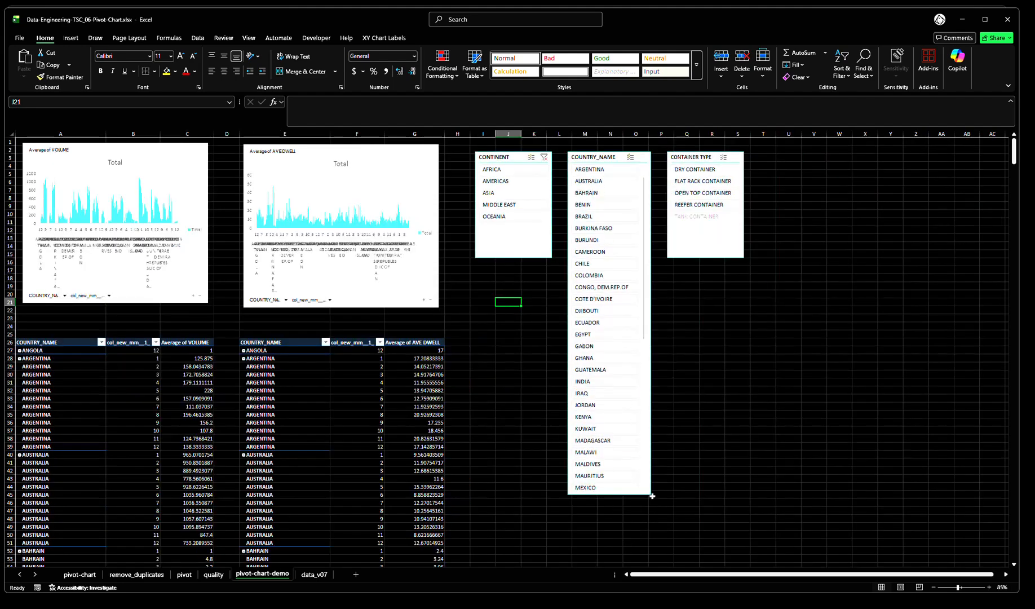
With multi-select off, filter by ASIA alone in the CONTINENT slicer and SINGAPORE alone in the COUNTRY_NAME slicer
click(509, 192)
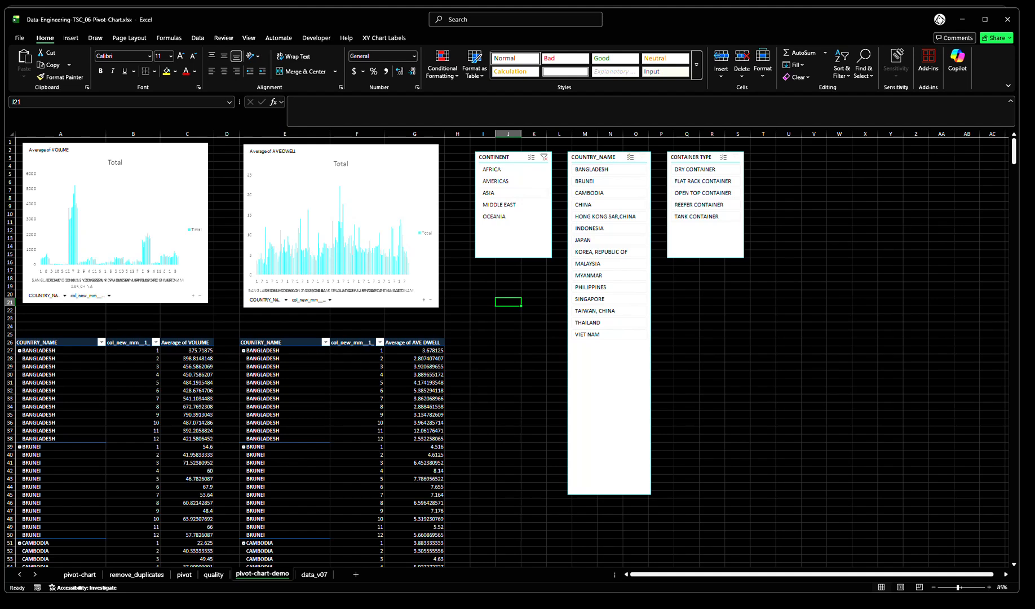
click(597, 301)
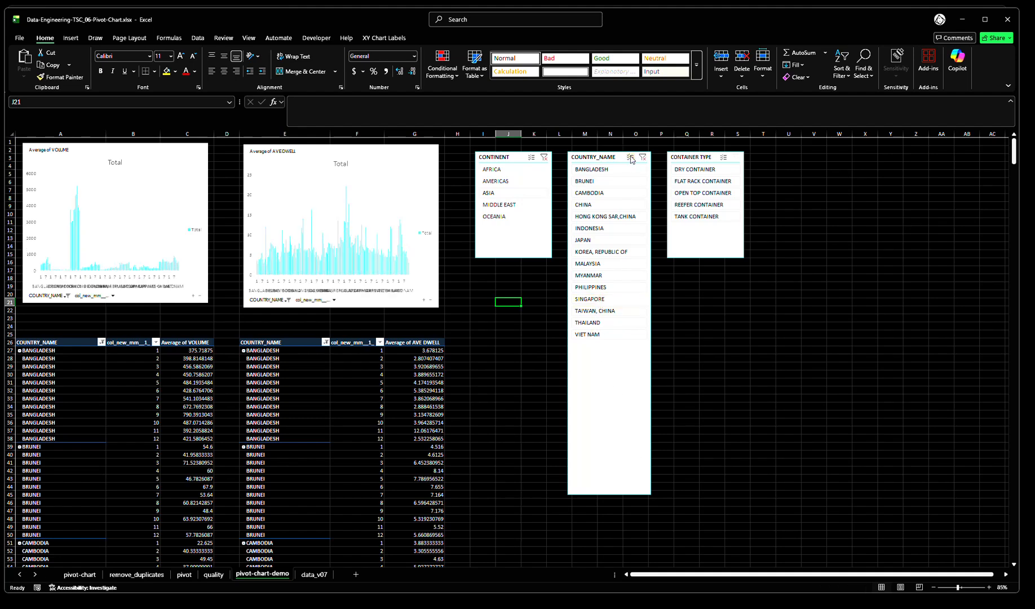
click(591, 302)
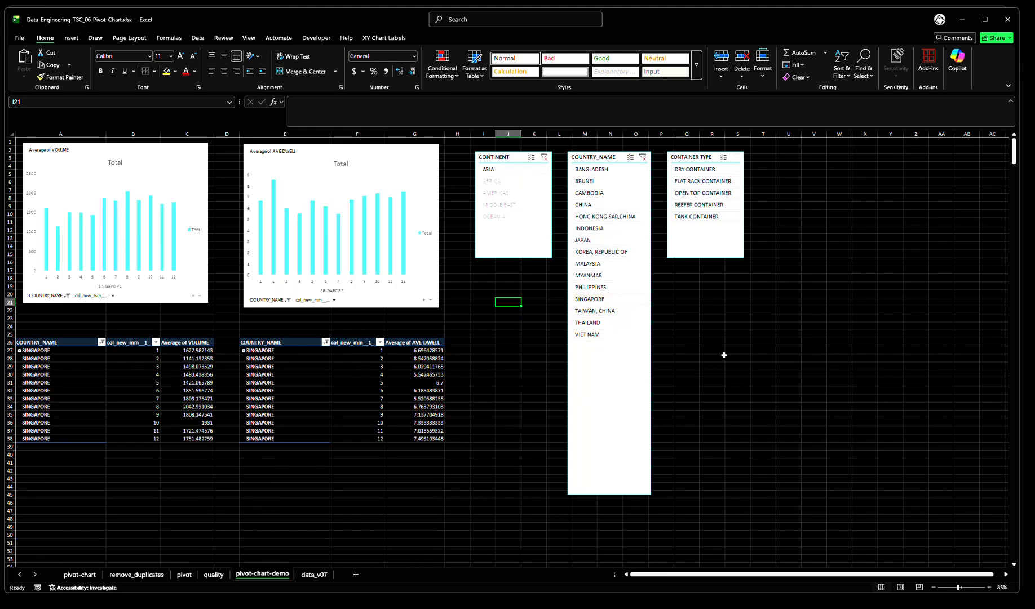
Filter by DRY, FLAT RACK, OPEN TOP, REEFER and then TANK CONTAINER with the CONTAINER TYPE slicer, and clear its filter
click(707, 170)
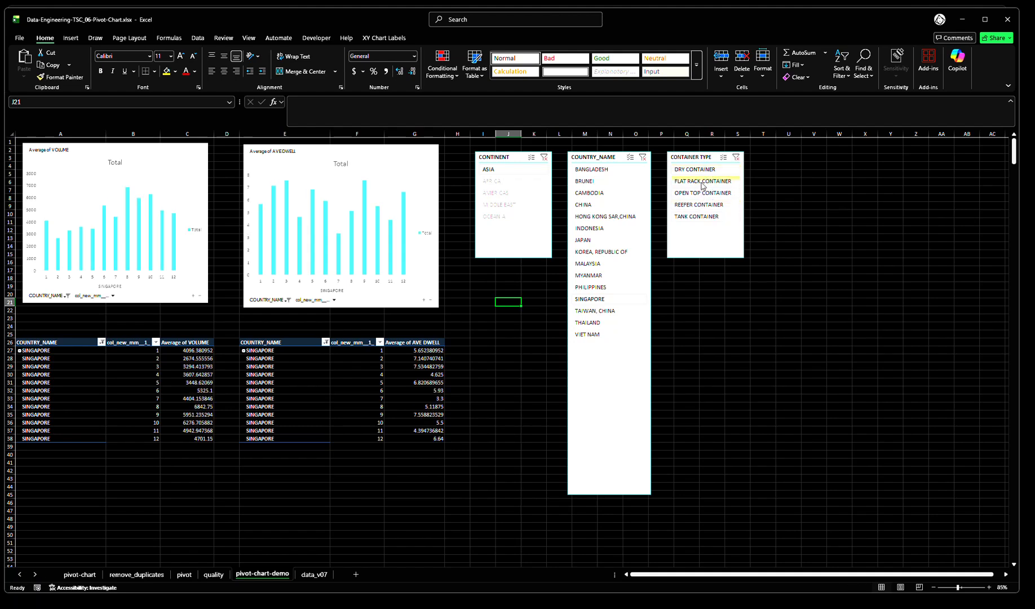
click(703, 182)
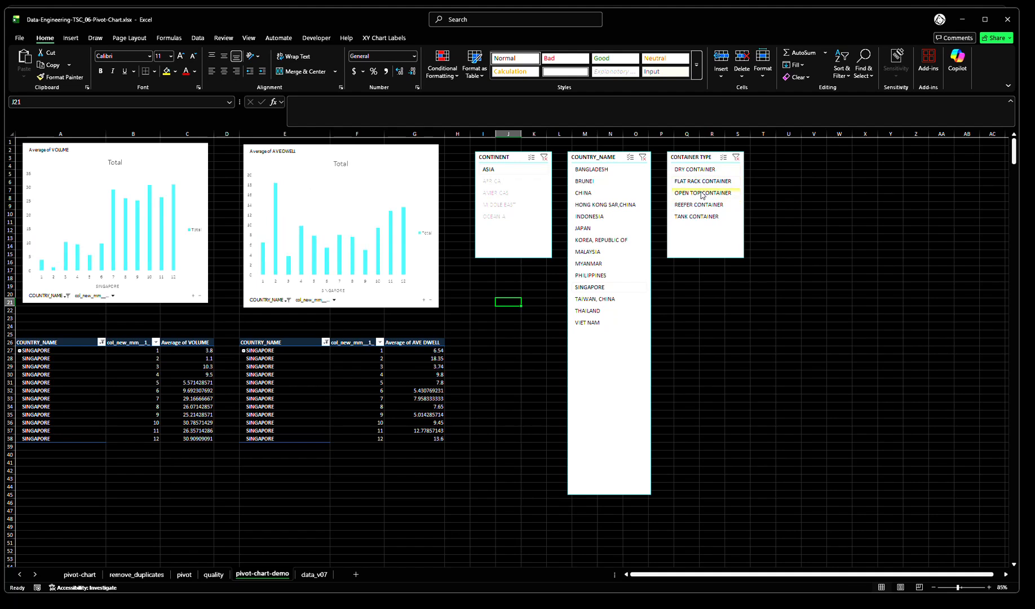
click(702, 194)
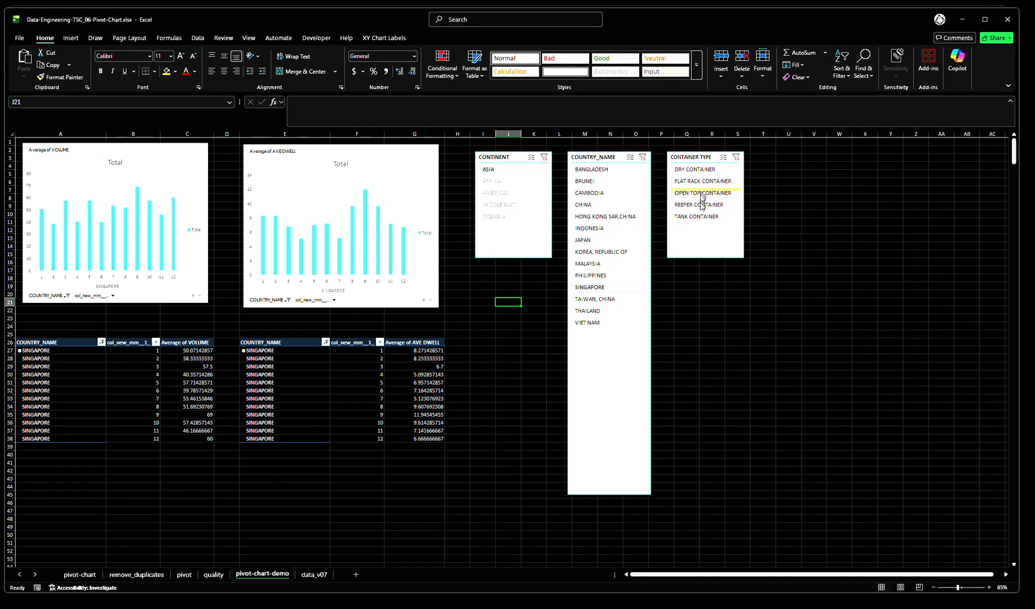
click(702, 206)
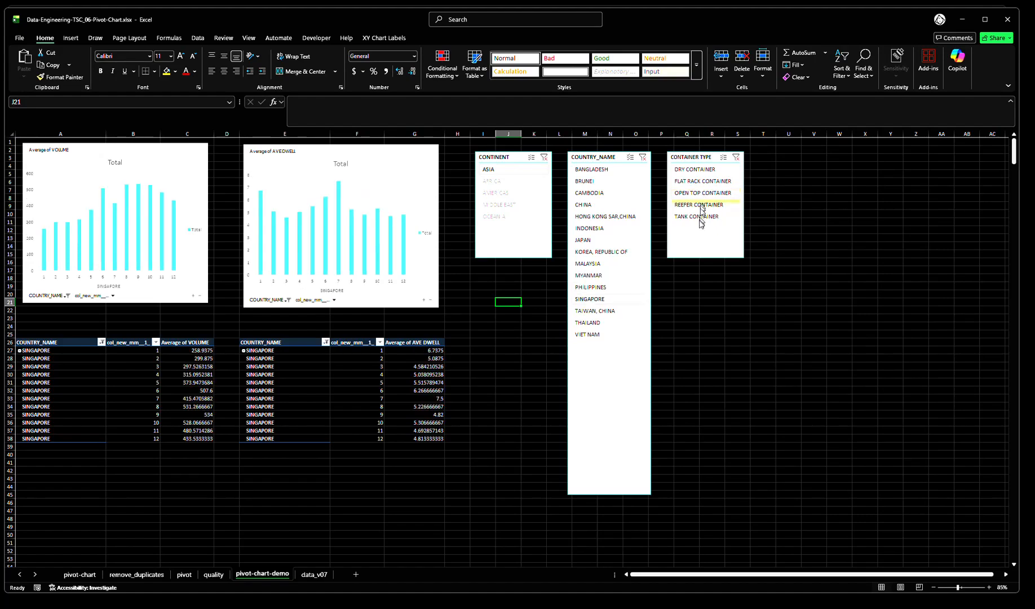
click(700, 218)
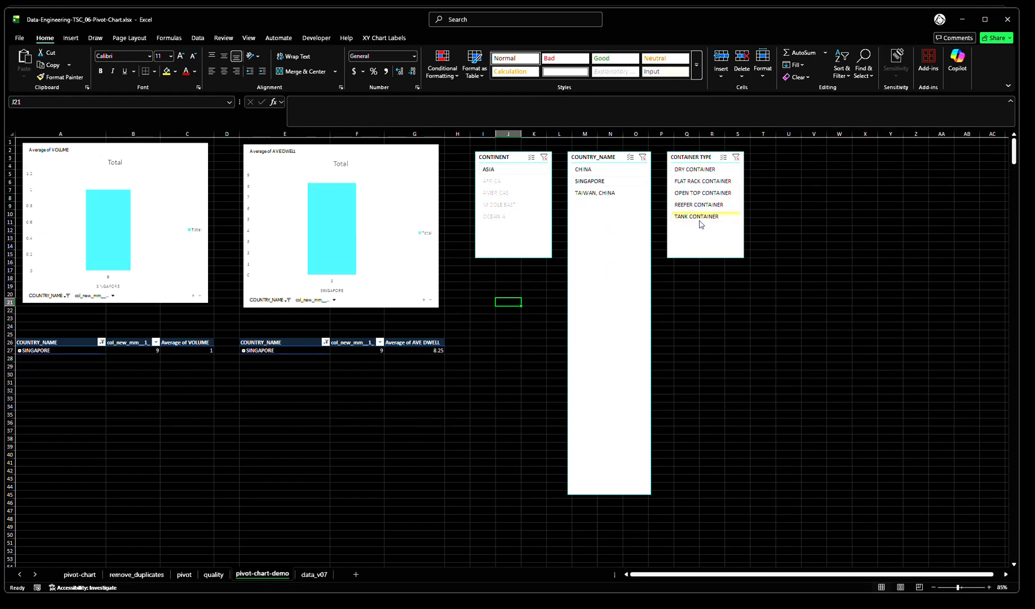
scroll(492, 363, up, 1)
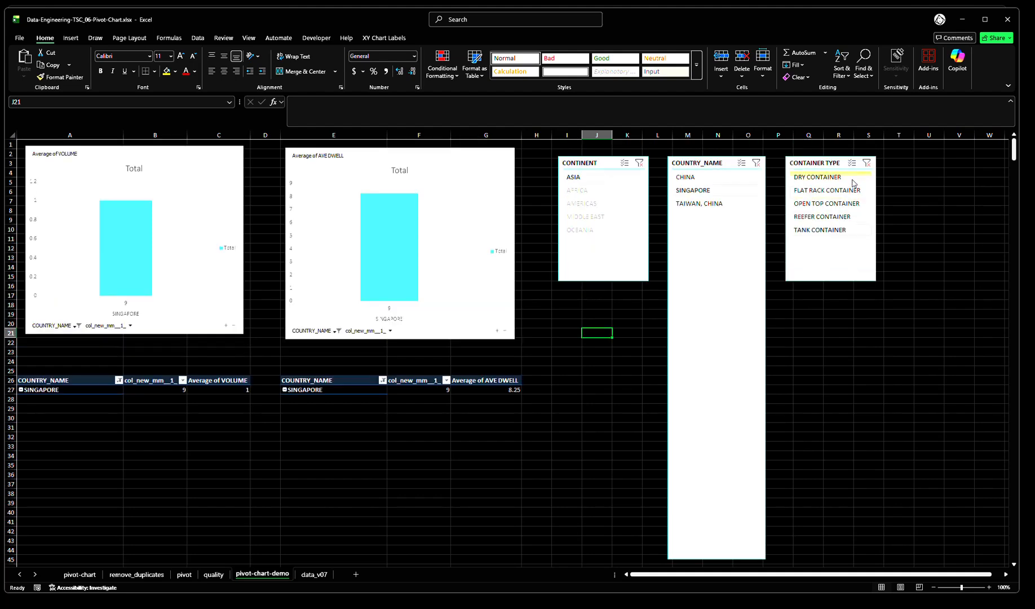
click(866, 162)
click(849, 377)
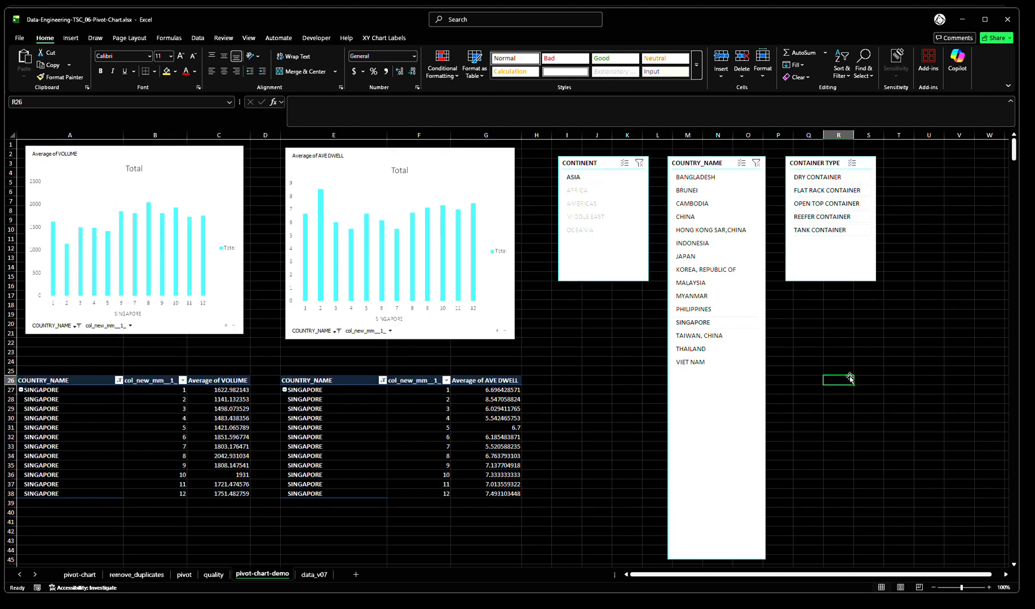
click(583, 361)
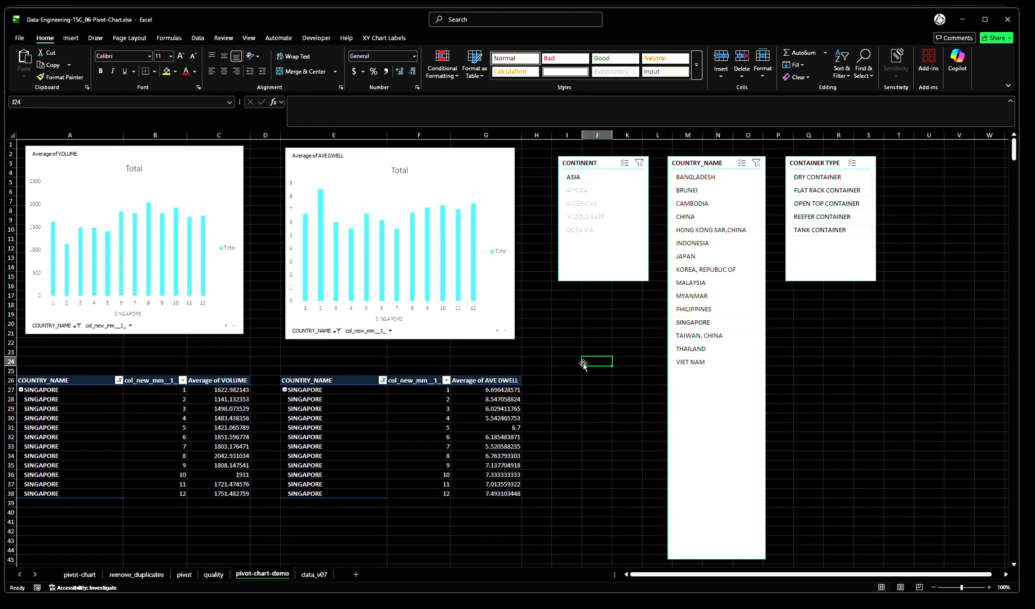